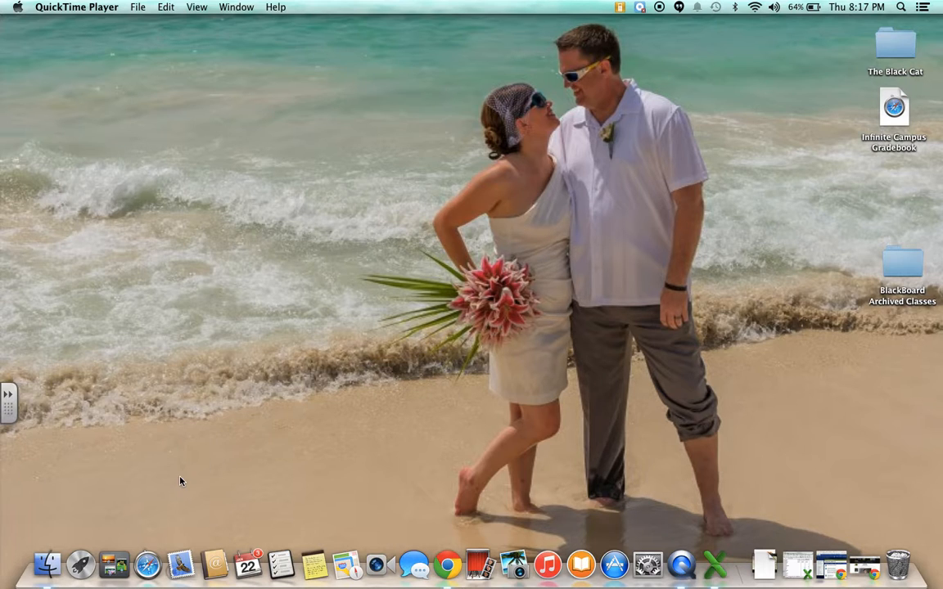
# Step: Open iBooks Author and create a book from the landscape Photo Book template
pyautogui.click(81, 566)
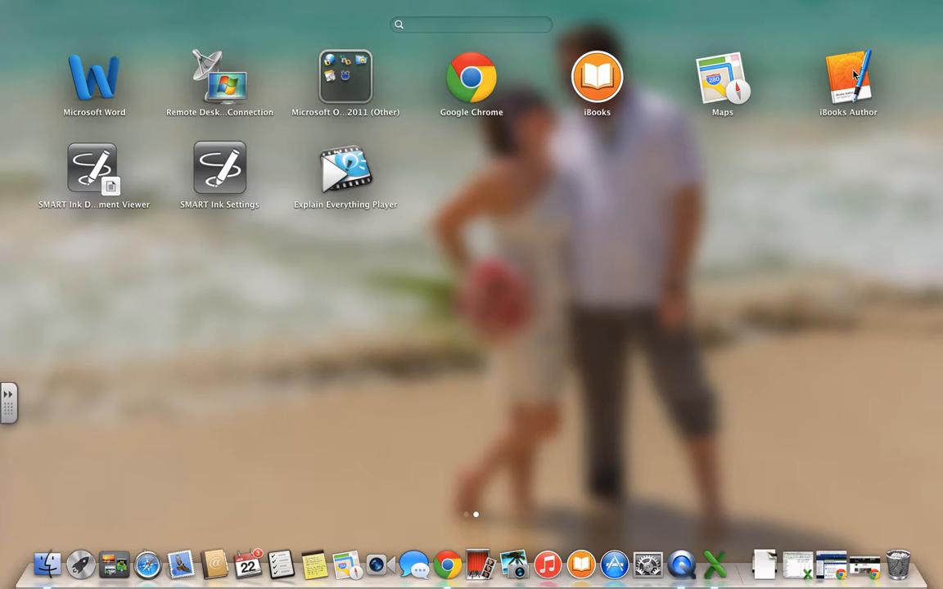
pyautogui.click(856, 92)
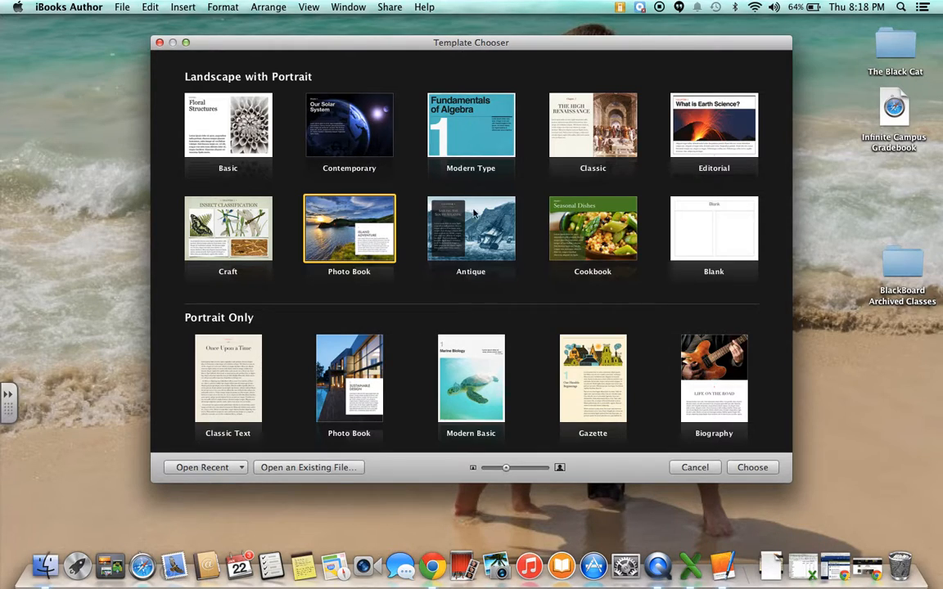
pyautogui.click(749, 470)
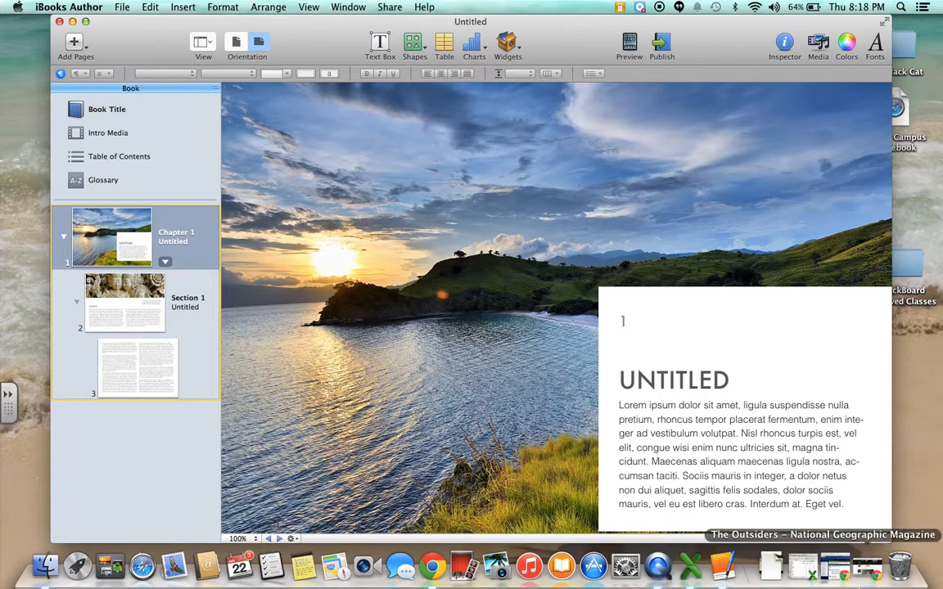
# Step: Switch to Chrome and copy the Wikimedia photo of the Bamiyan Buddha niche with two women in blue burqas
pyautogui.click(869, 566)
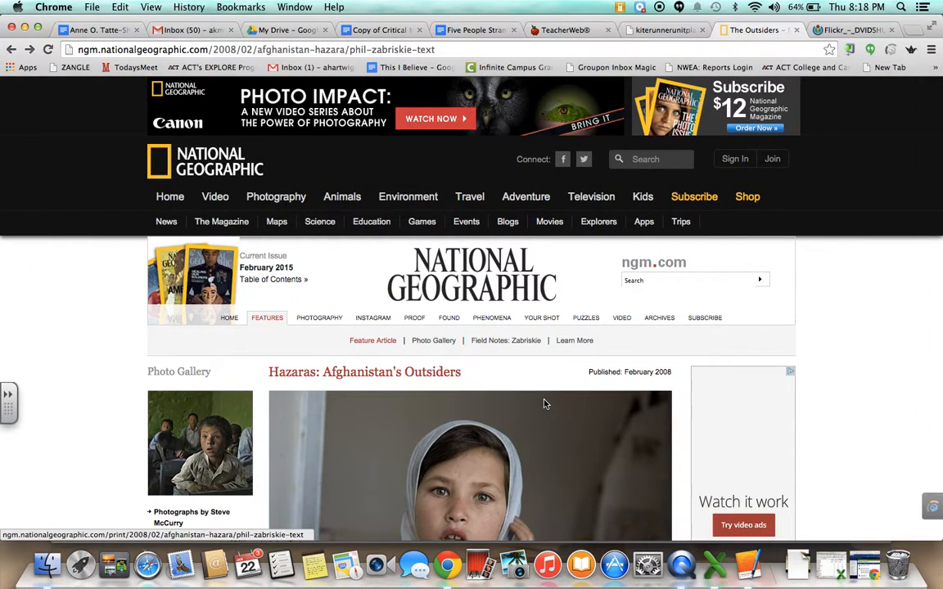
pyautogui.scroll(-5, 368, 396)
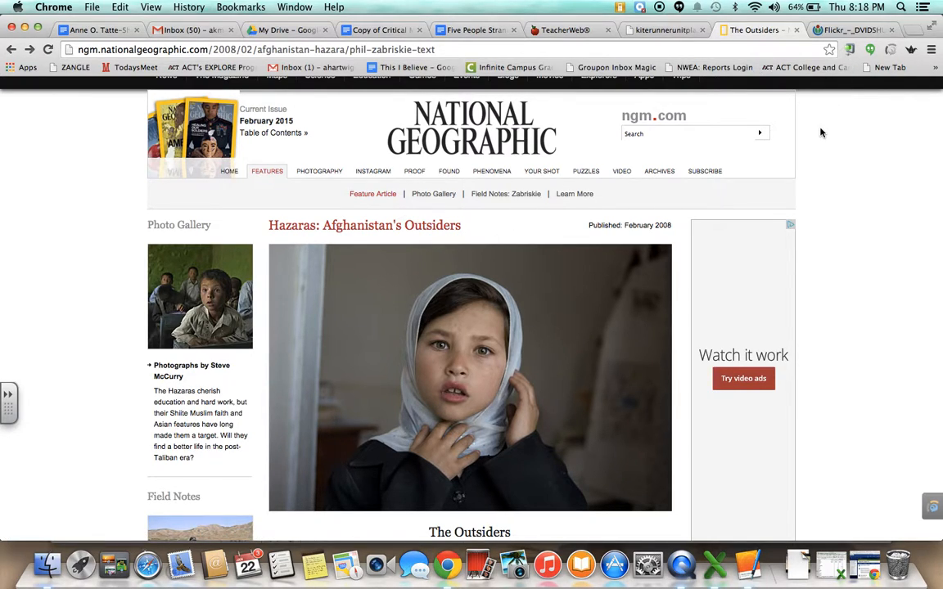
pyautogui.click(847, 31)
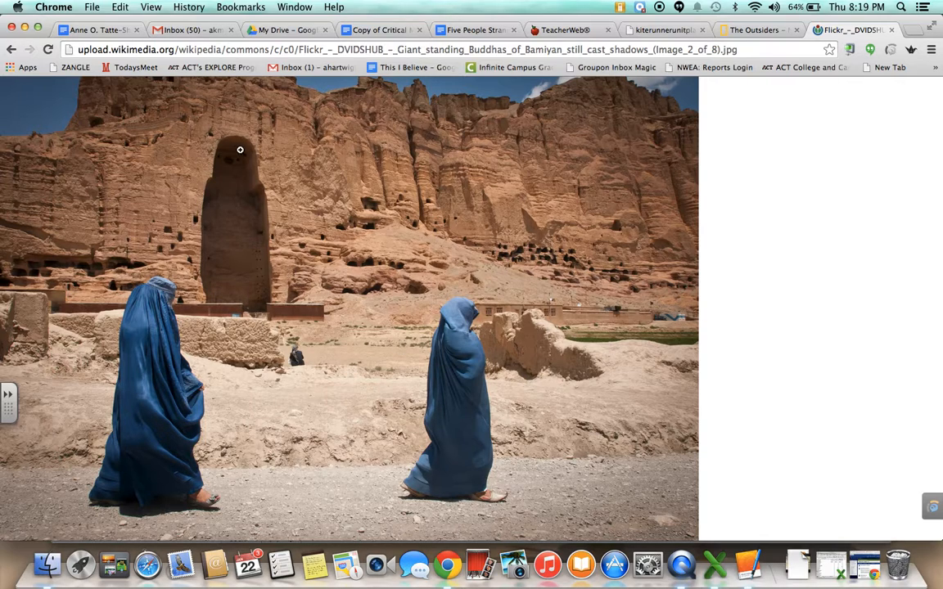
pyautogui.click(274, 413)
pyautogui.click(250, 374)
pyautogui.rightClick(612, 389)
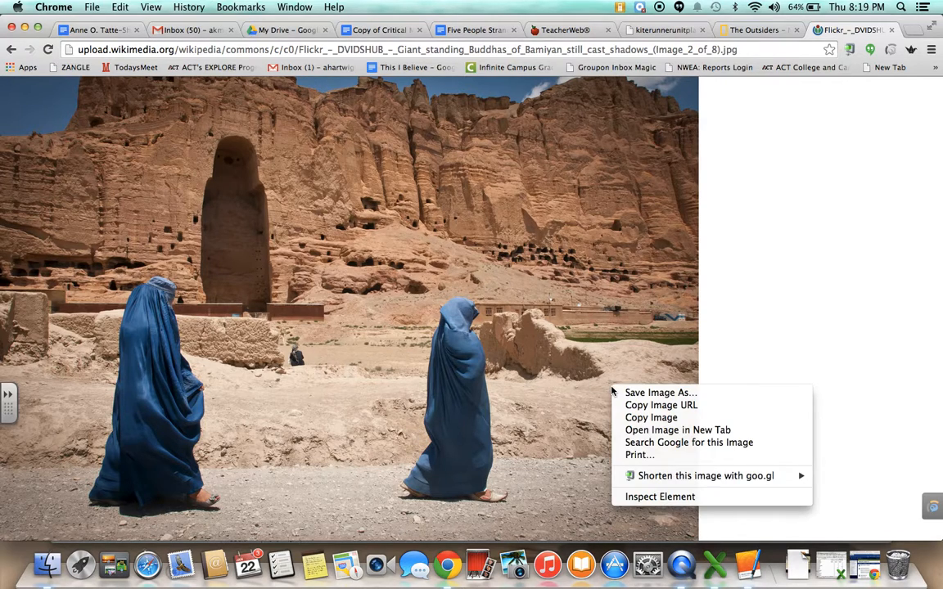
pyautogui.click(650, 419)
# Step: Return to iBooks Author and replace the chapter page's background landscape with the copied Bamiyan photo
pyautogui.click(747, 564)
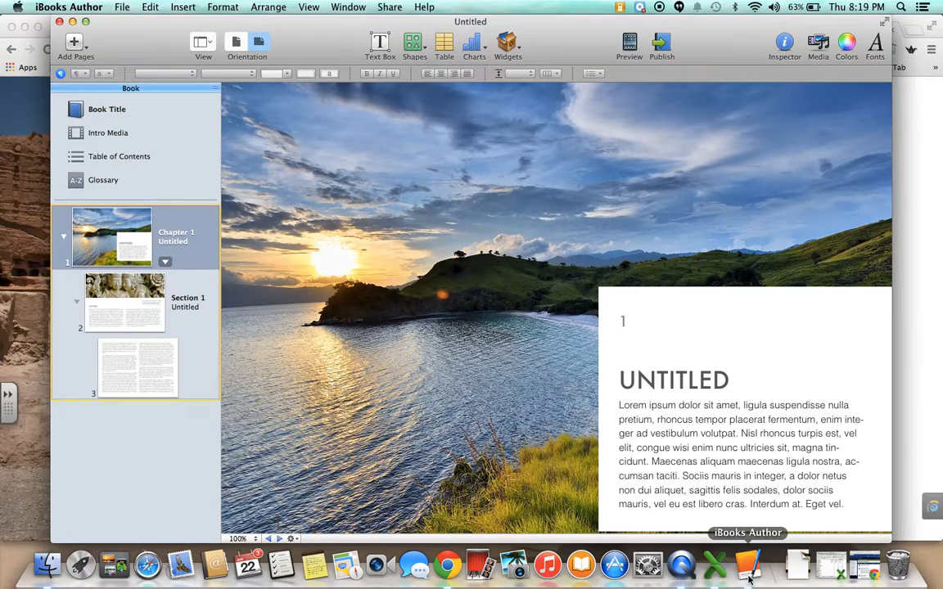
pyautogui.click(468, 278)
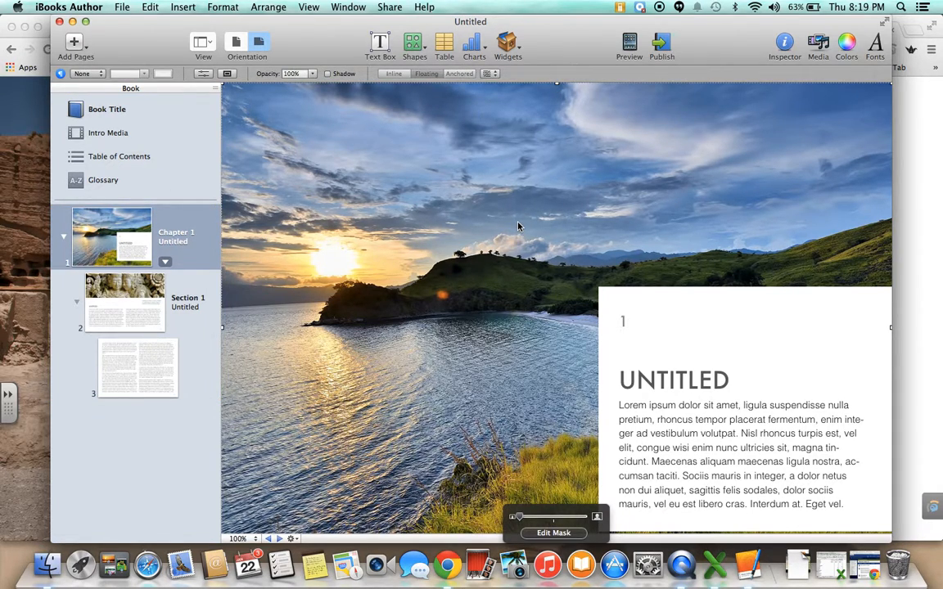
pyautogui.press('super+c')
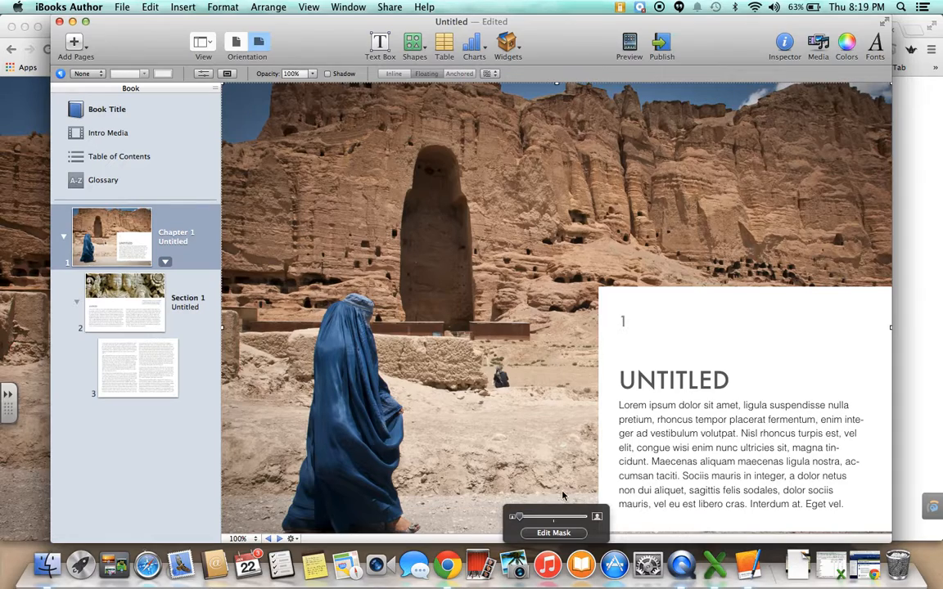
pyautogui.moveTo(520, 521); pyautogui.dragTo(492, 522)
# Step: Delete the chapter number box and put a new text box above the title, widened to span the white panel
pyautogui.click(672, 310)
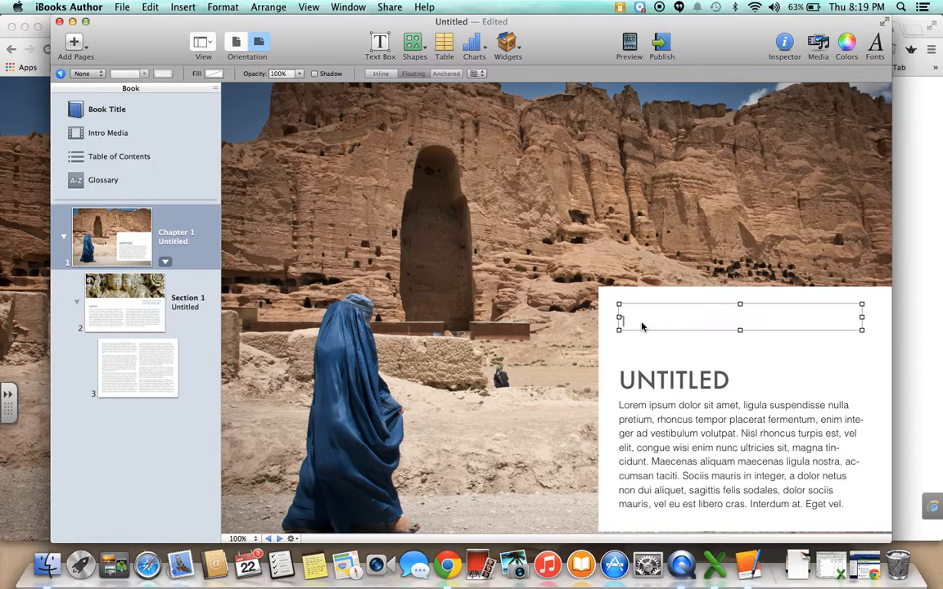
pyautogui.press('Delete')
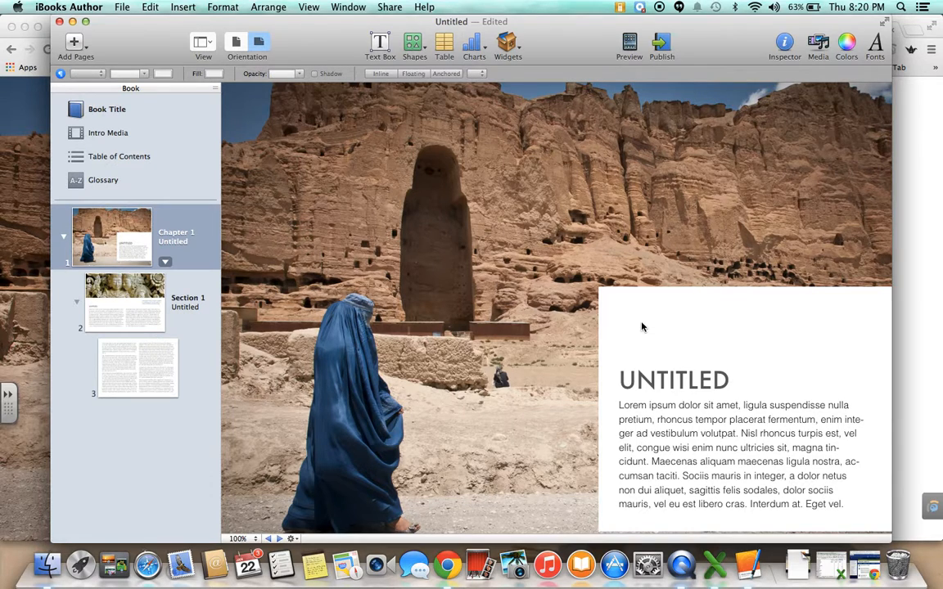
pyautogui.click(379, 48)
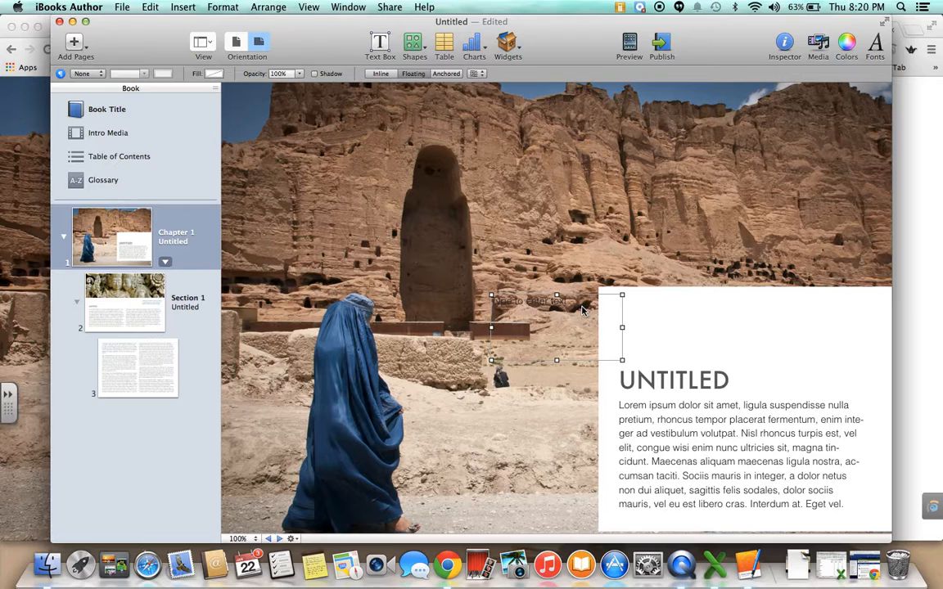
pyautogui.moveTo(609, 315); pyautogui.dragTo(734, 316)
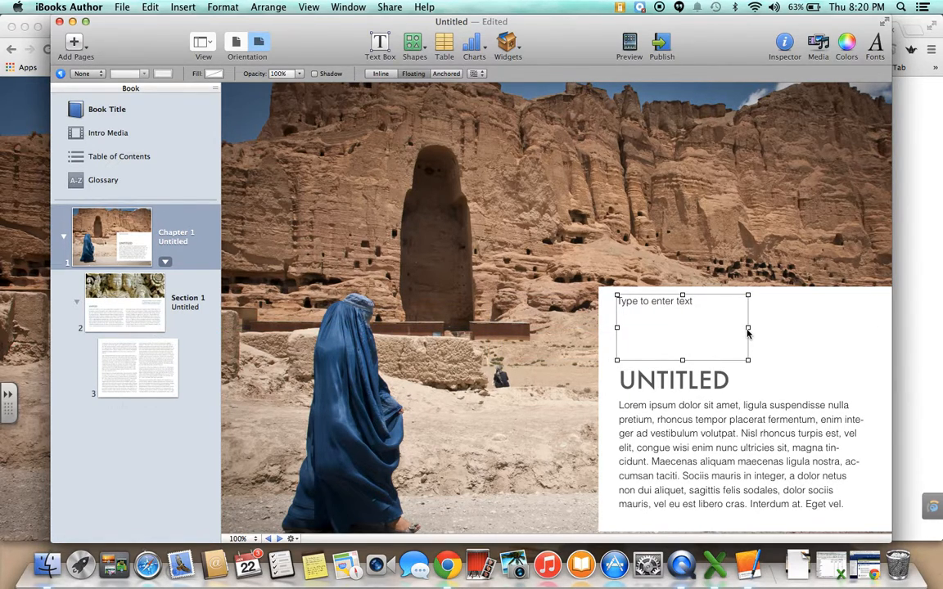
pyautogui.moveTo(747, 328); pyautogui.dragTo(868, 320)
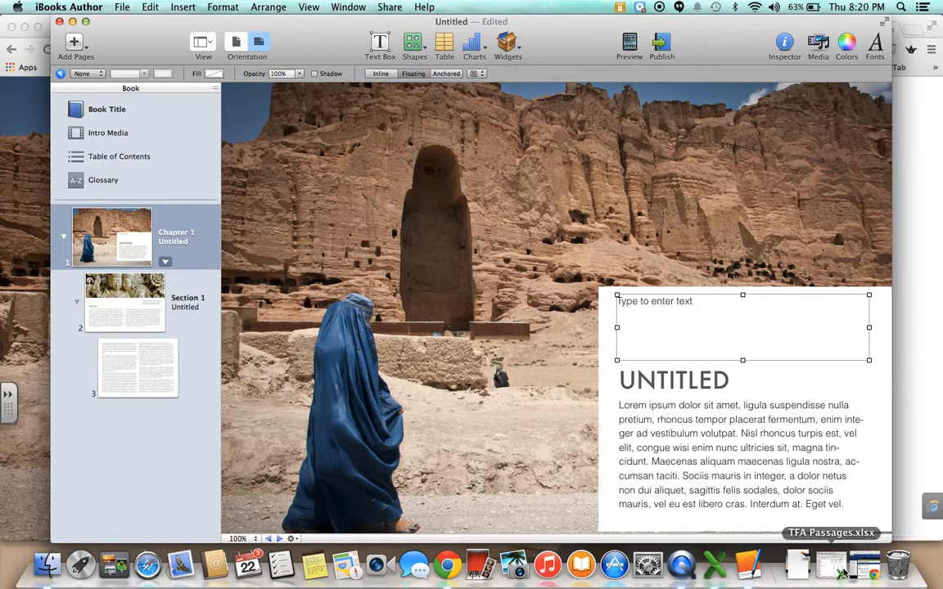
# Step: Check the Hazaras article in Chrome and begin its citation in the new text box with the author's name and "Hazaras: Afghanistan's Outsiders." in italics
pyautogui.click(933, 322)
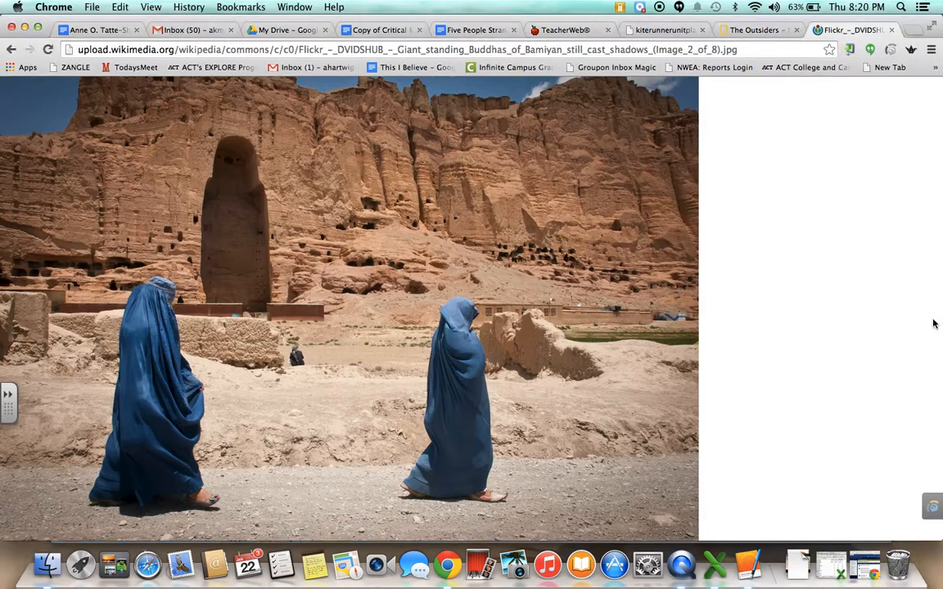
pyautogui.click(725, 31)
pyautogui.scroll(-3, 422, 454)
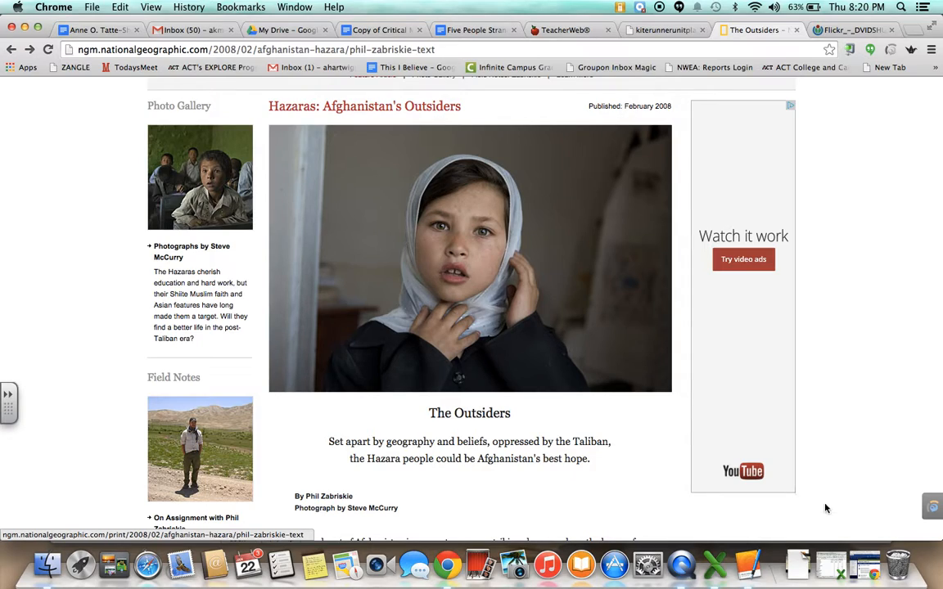
pyautogui.click(748, 565)
pyautogui.click(669, 300)
pyautogui.write('Zabri')
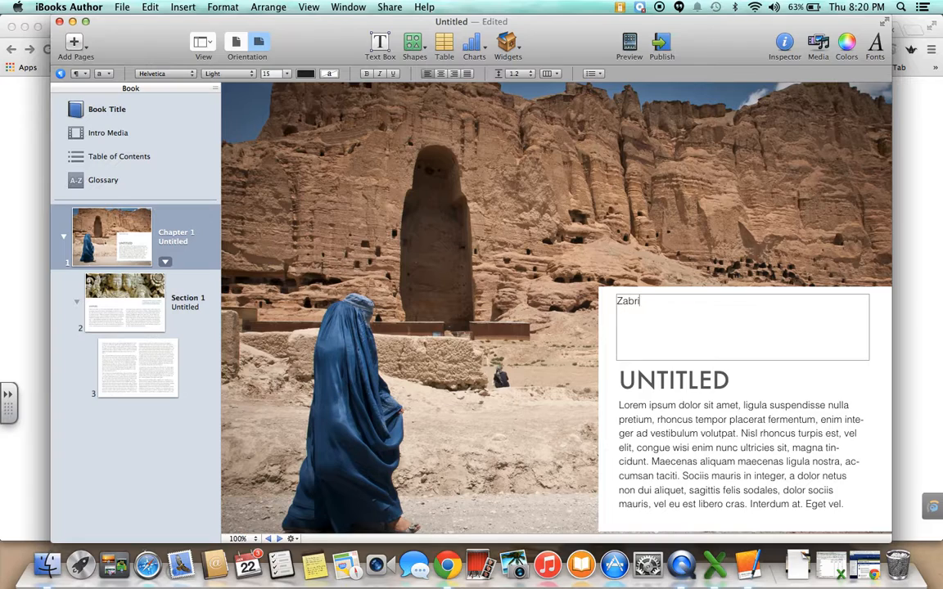
pyautogui.write('skie, Phil.')
pyautogui.press('super+i')
pyautogui.write('Hazaras: Afghan')
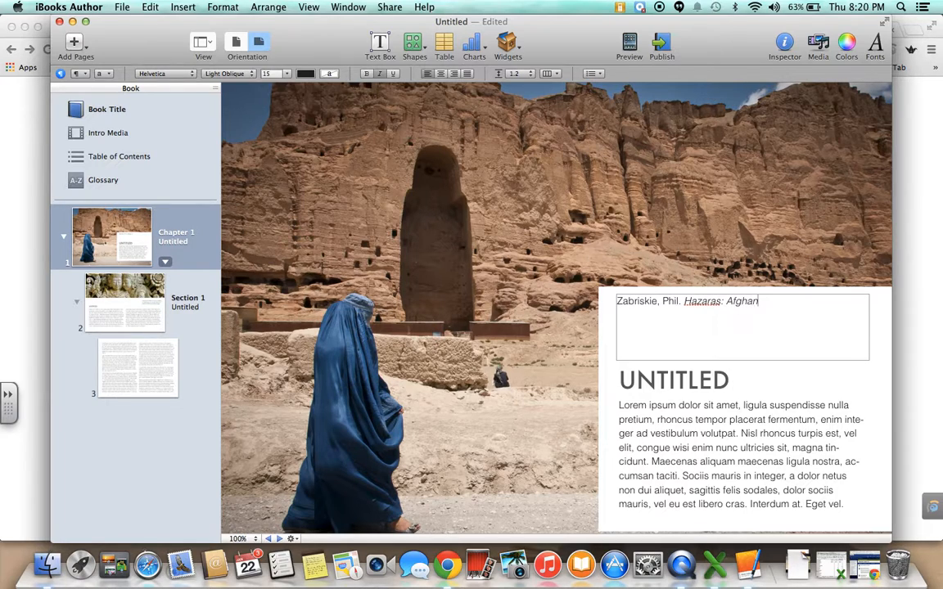
pyautogui.write("istan's Outsiders.")
pyautogui.press('super+i')
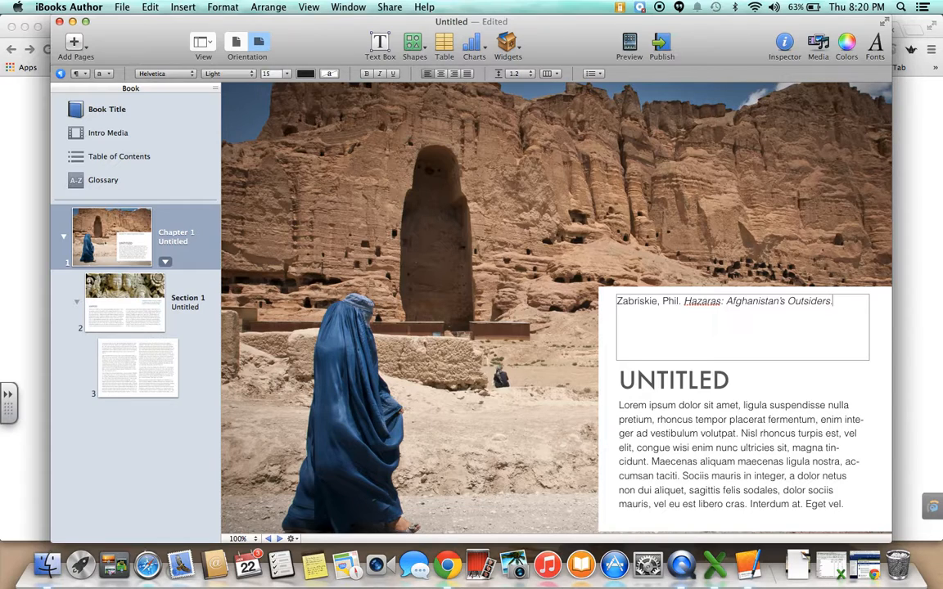
# Step: Continue the citation in regular type with "National Geographic Online: February 2008."
pyautogui.write('National Geographis o')
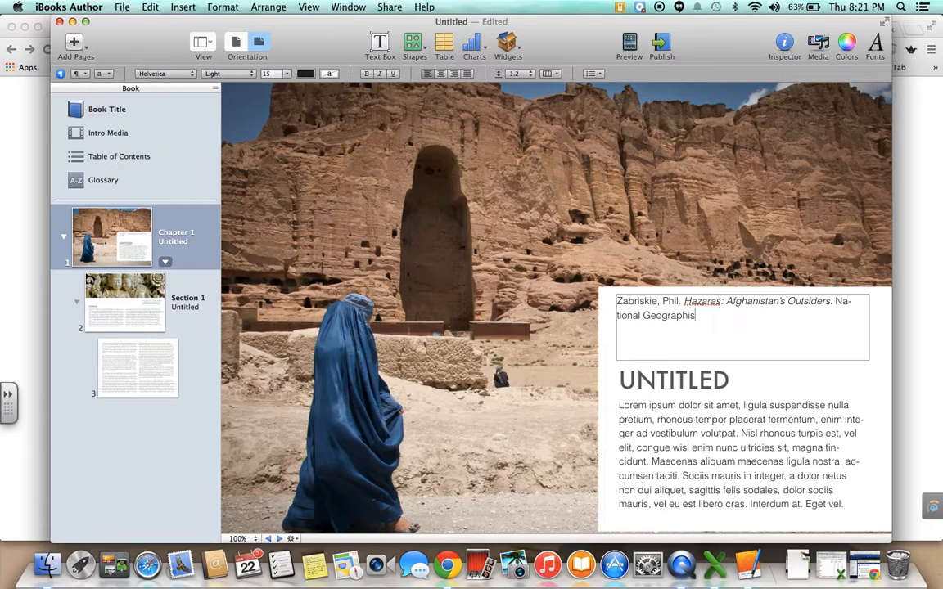
pyautogui.press('BackSpace')
pyautogui.press('BackSpace')
pyautogui.press('BackSpace')
pyautogui.write('c Online')
pyautogui.press('BackSpace')
pyautogui.write(': February 2008.')
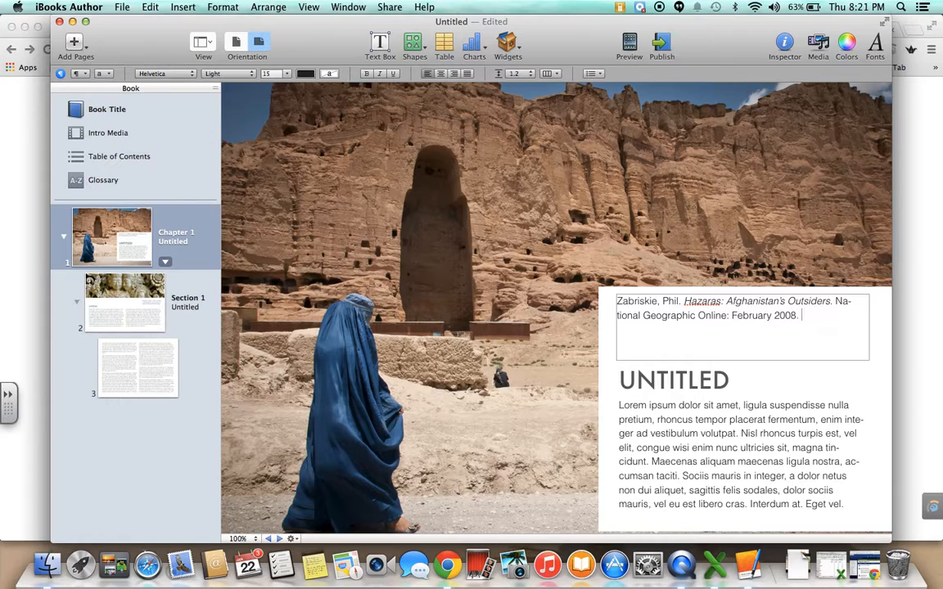
# Step: Copy the National Geographic article's web address from Chrome and add it to the end of the citation in iBooks Author
pyautogui.click(905, 242)
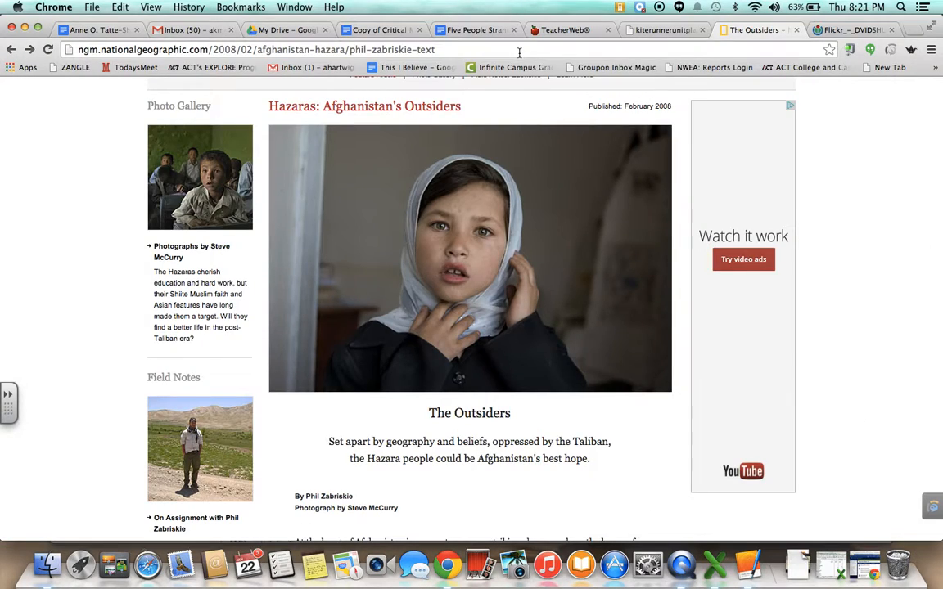
pyautogui.click(519, 50)
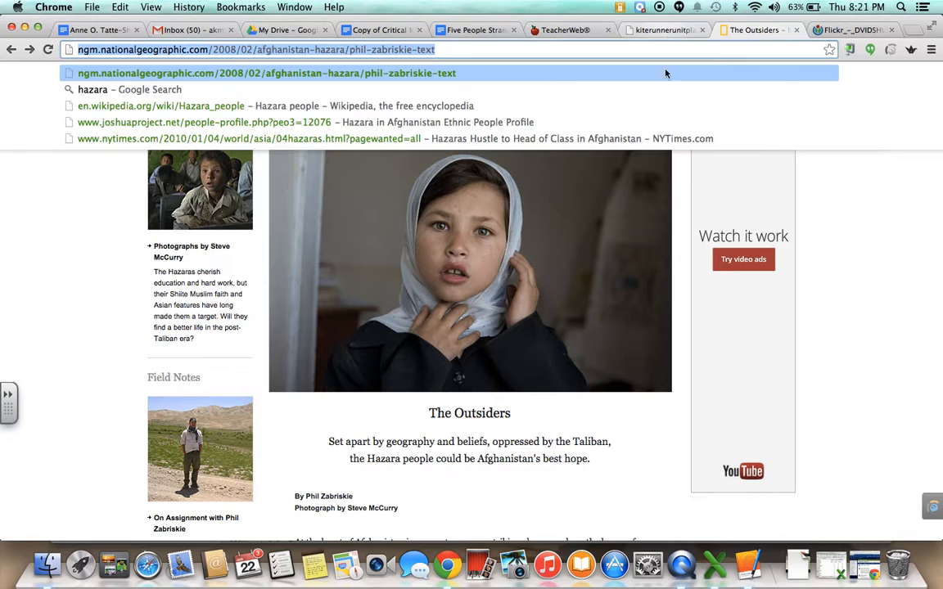
pyautogui.click(755, 563)
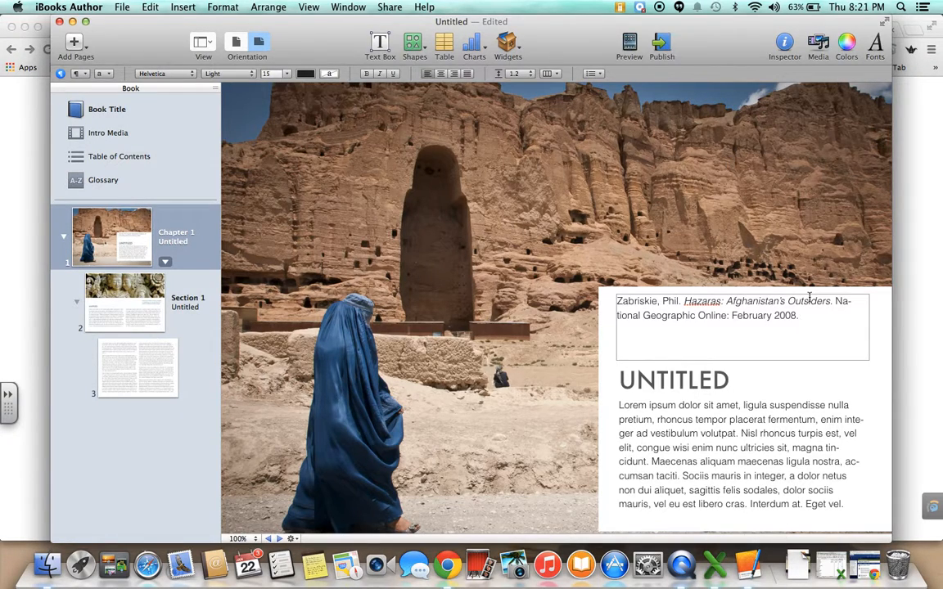
pyautogui.press('super+v')
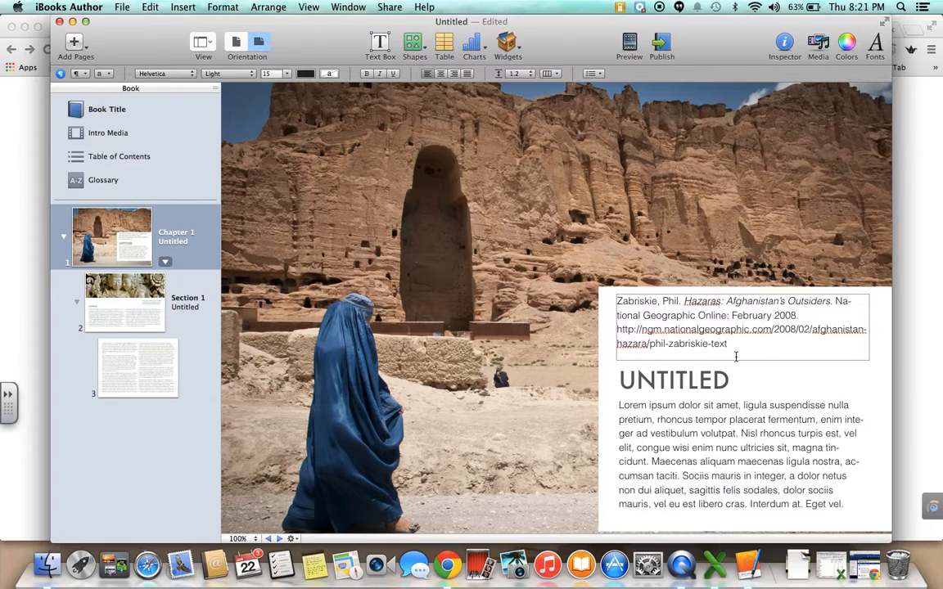
# Step: Set the whole citation to font size 11 and shorten its text box to fit above the chapter title
pyautogui.moveTo(729, 350); pyautogui.dragTo(620, 299)
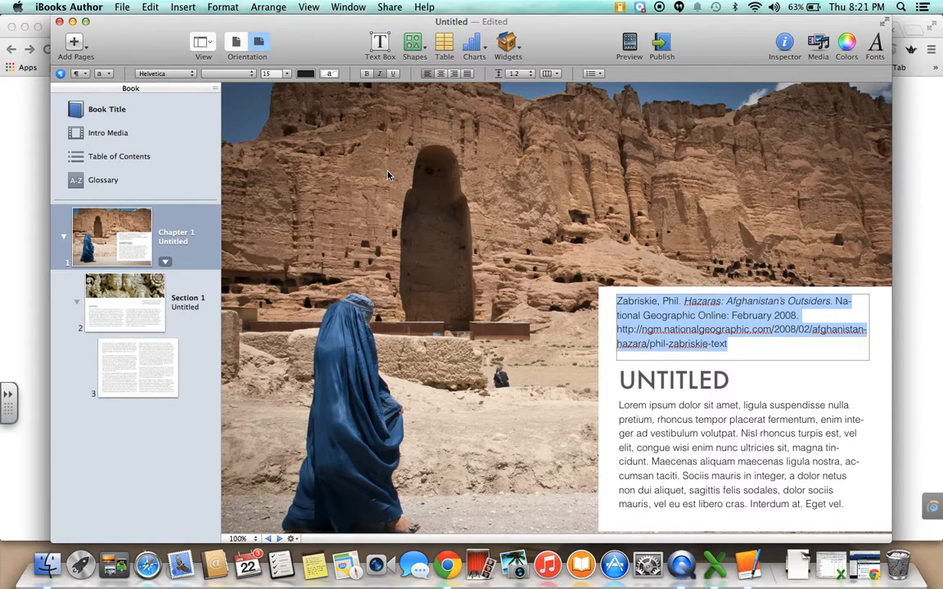
pyautogui.click(288, 73)
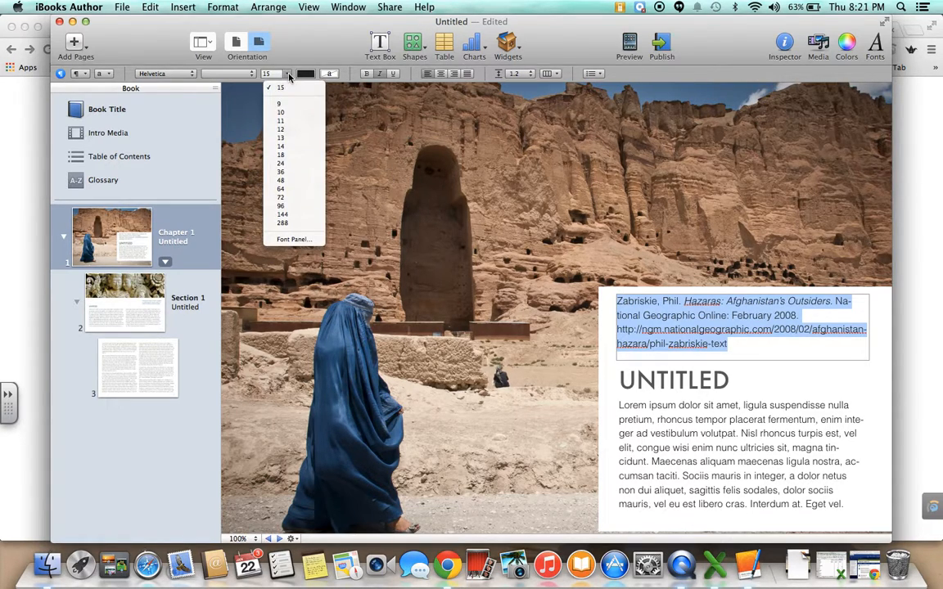
pyautogui.click(294, 121)
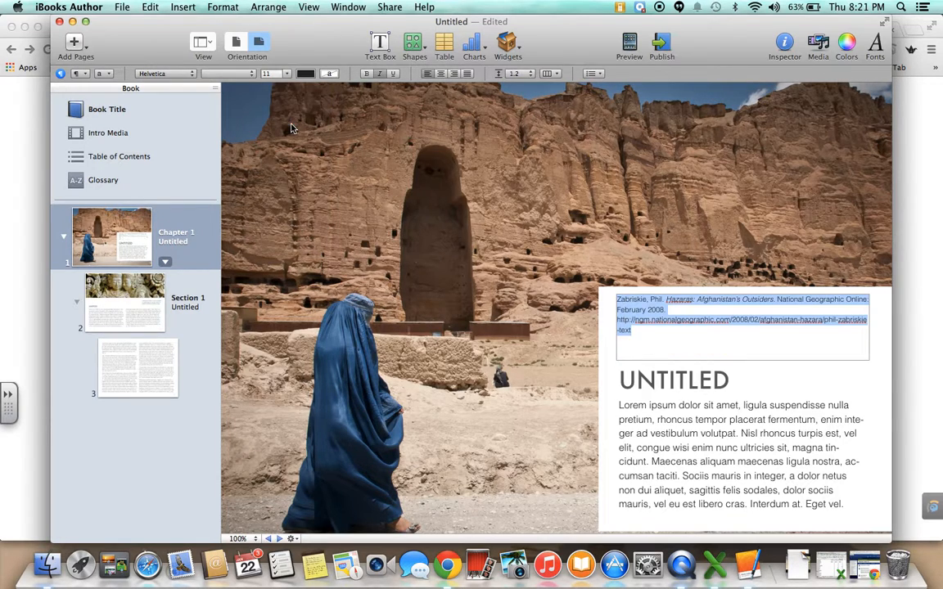
pyautogui.click(731, 370)
pyautogui.click(743, 361)
pyautogui.moveTo(743, 361); pyautogui.dragTo(742, 336)
# Step: Replace the chapter title placeholder with "HAZARAS: AFGHANISTAN'S"
pyautogui.click(688, 384)
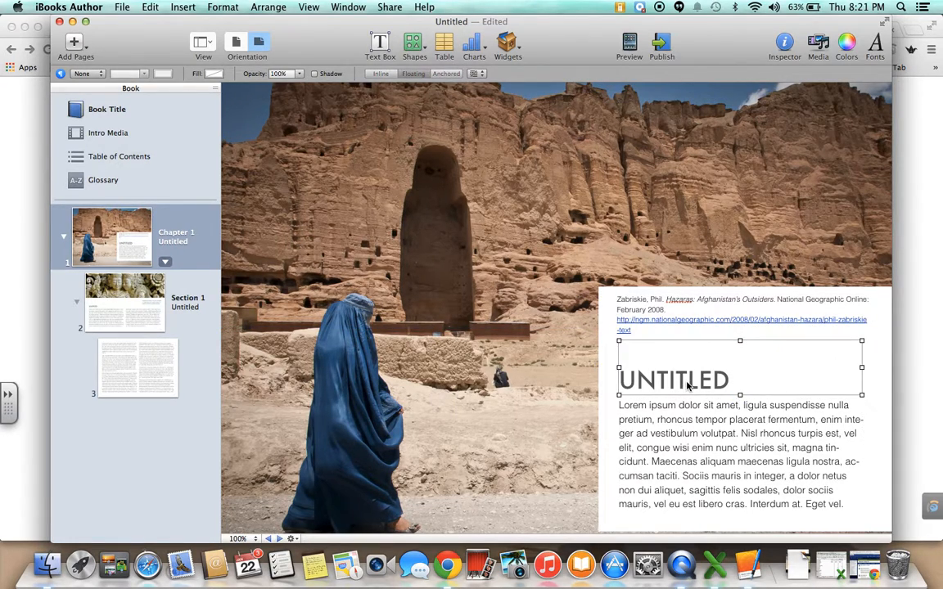
pyautogui.click(781, 381)
pyautogui.moveTo(782, 381); pyautogui.dragTo(613, 379)
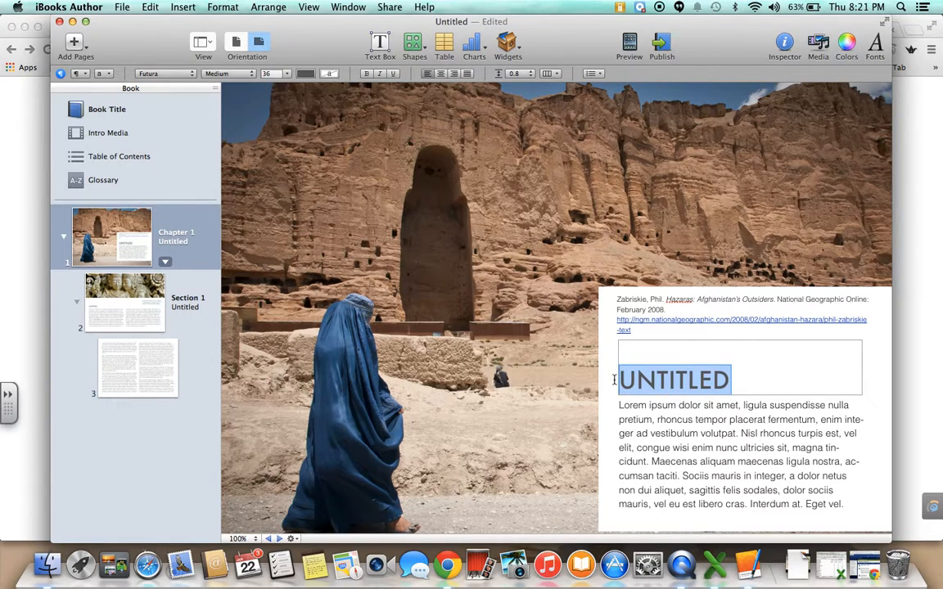
pyautogui.write('H')
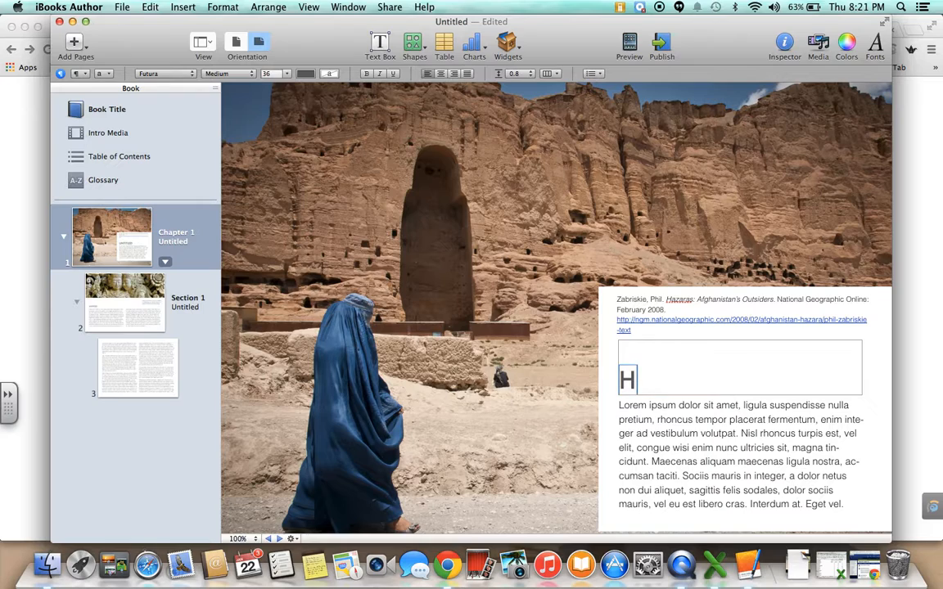
pyautogui.write('AZARAS: AF')
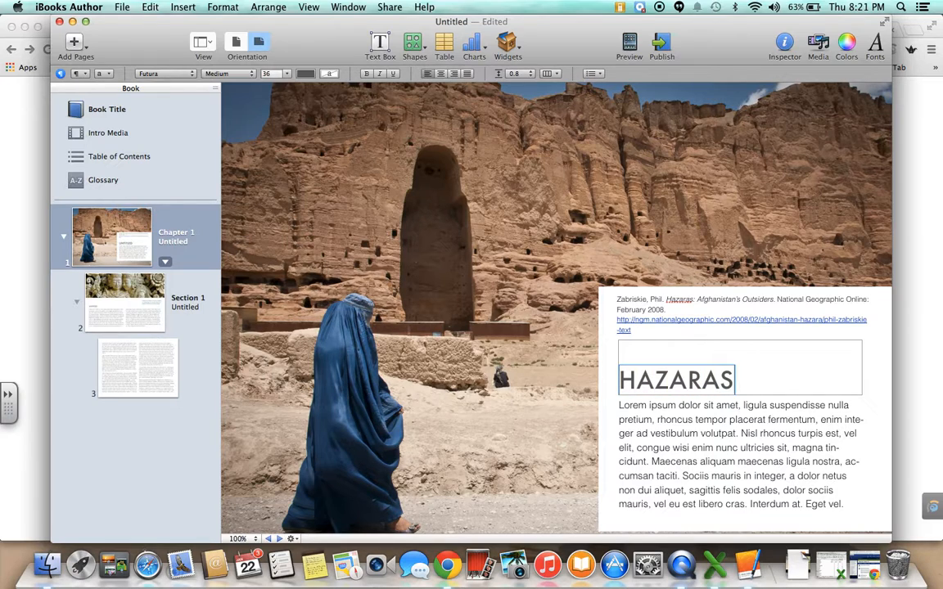
pyautogui.press('BackSpace')
pyautogui.press('BackSpace')
pyautogui.press('BackSpace')
pyautogui.write("AFGHANISTAN'S")
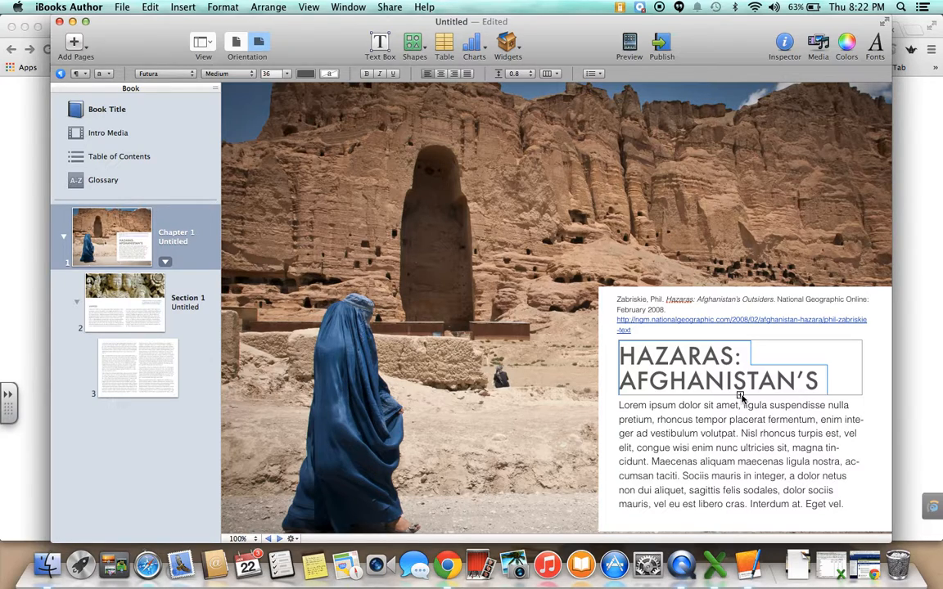
# Step: Extend the title text box downward by one line and complete the title with "OUTSIDERS"
pyautogui.moveTo(740, 397); pyautogui.dragTo(740, 395)
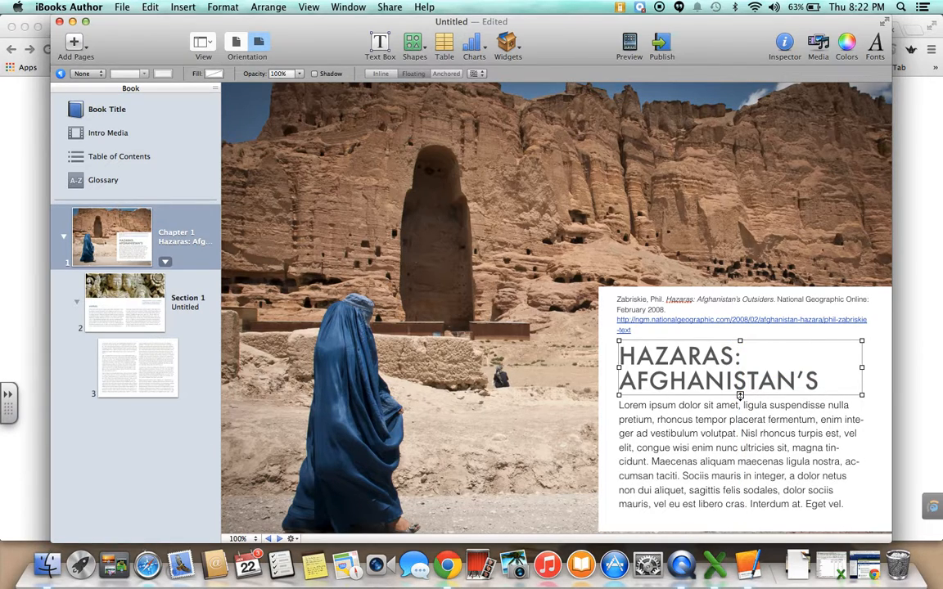
pyautogui.moveTo(740, 395); pyautogui.dragTo(741, 419)
pyautogui.click(741, 412)
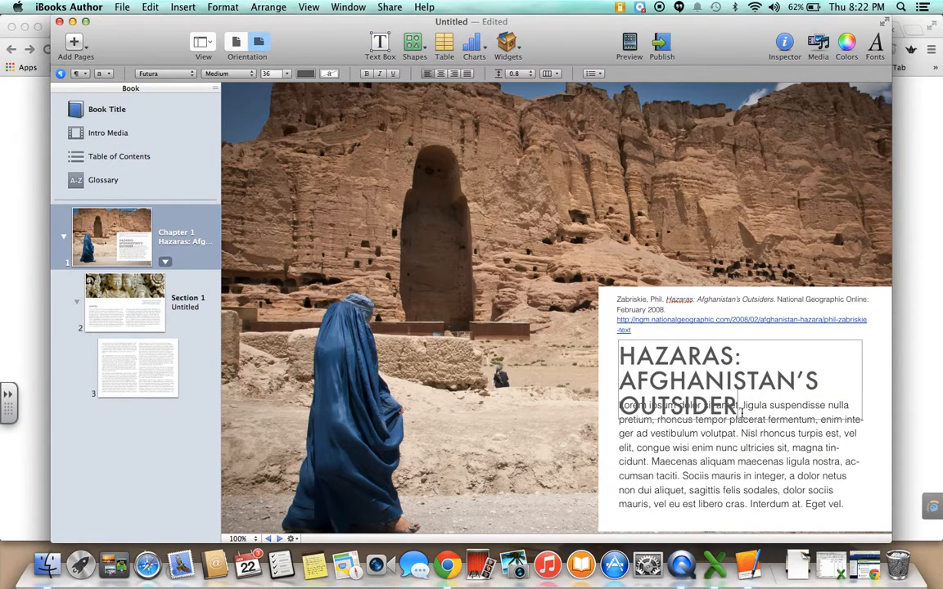
pyautogui.write('S')
# Step: Set the chapter title to font size 24 and shorten its text box to fit above the body text
pyautogui.tripleClick(682, 363)
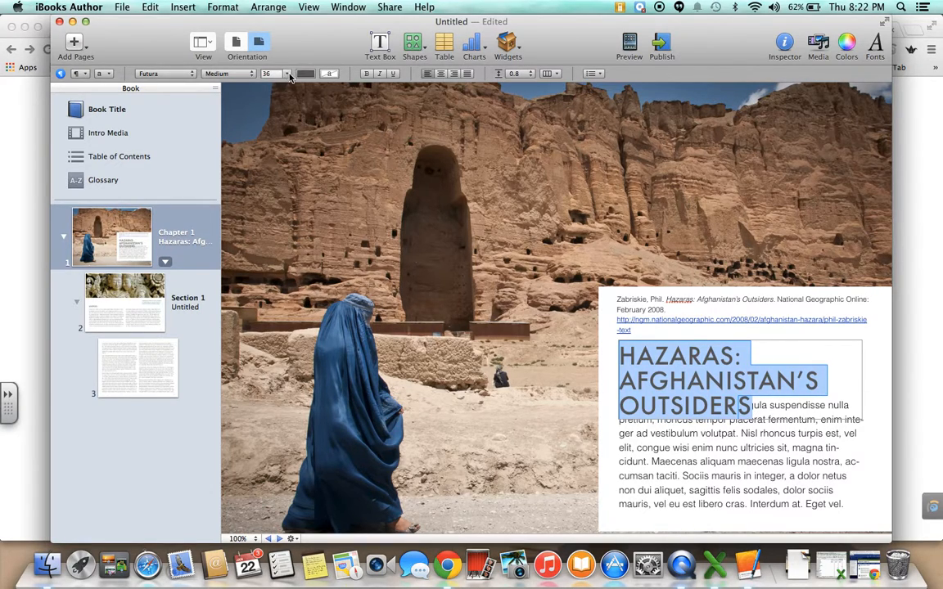
pyautogui.click(287, 74)
pyautogui.click(293, 153)
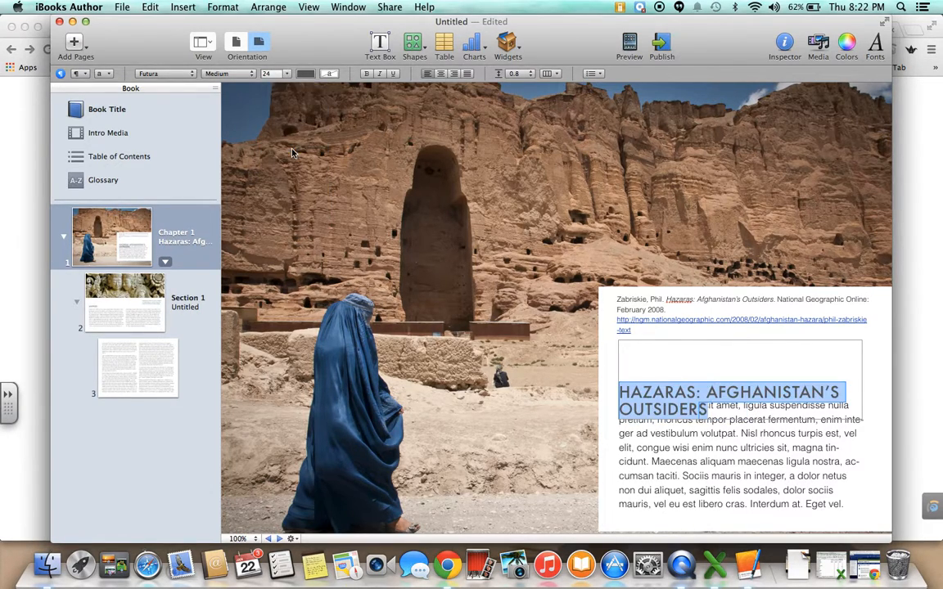
pyautogui.click(716, 407)
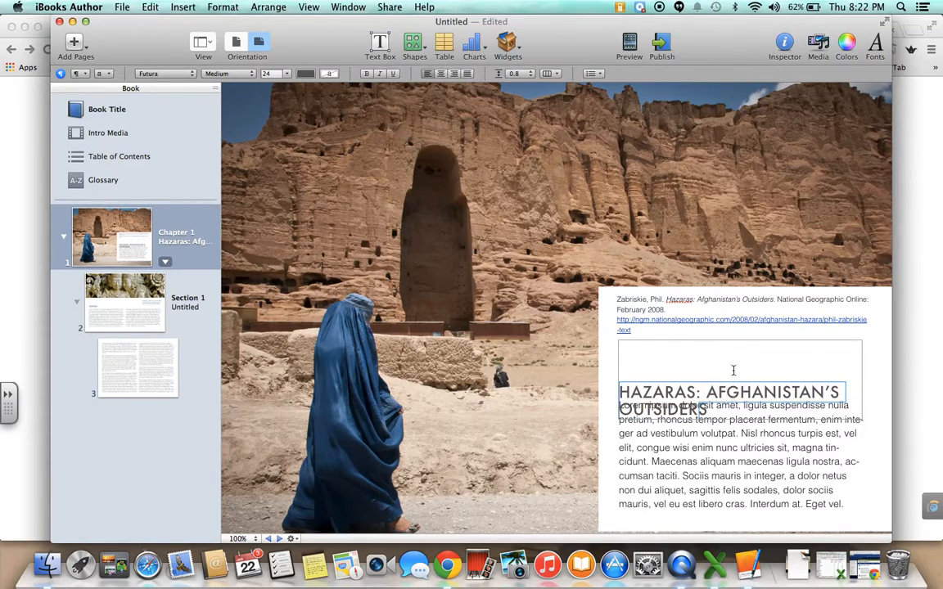
pyautogui.click(734, 337)
pyautogui.click(737, 378)
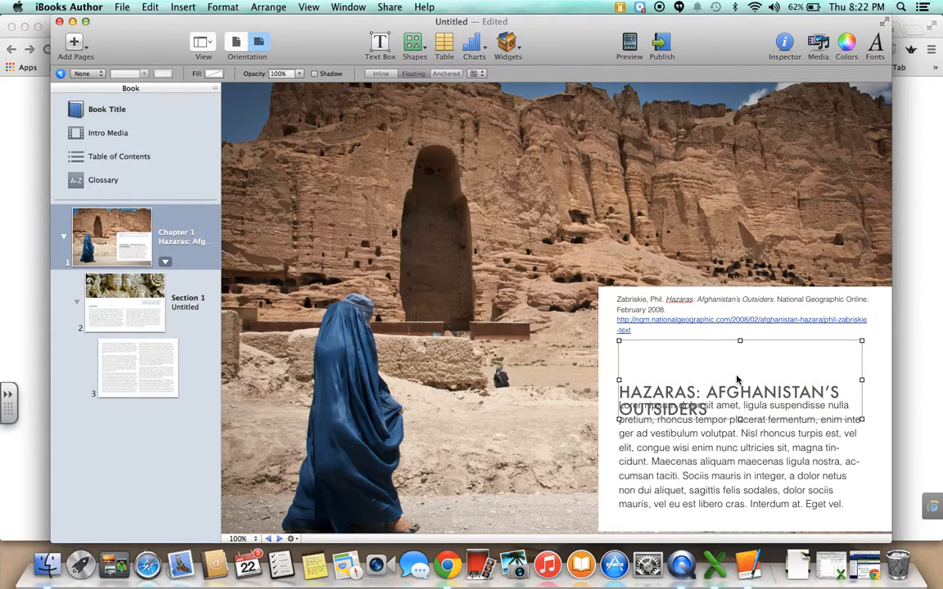
pyautogui.moveTo(739, 419); pyautogui.dragTo(739, 382)
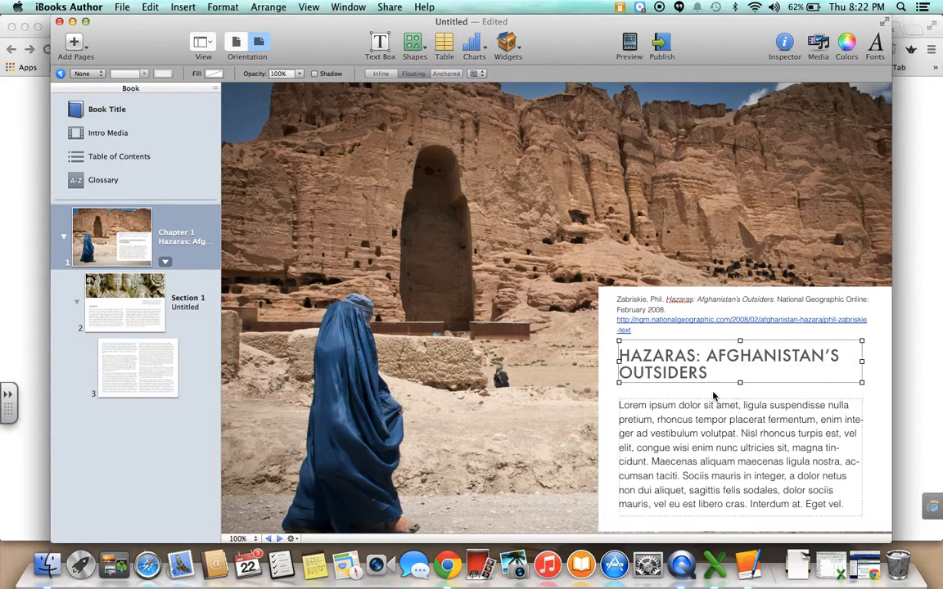
# Step: Extend the top edge of the body text box up to just below the chapter title
pyautogui.tripleClick(747, 418)
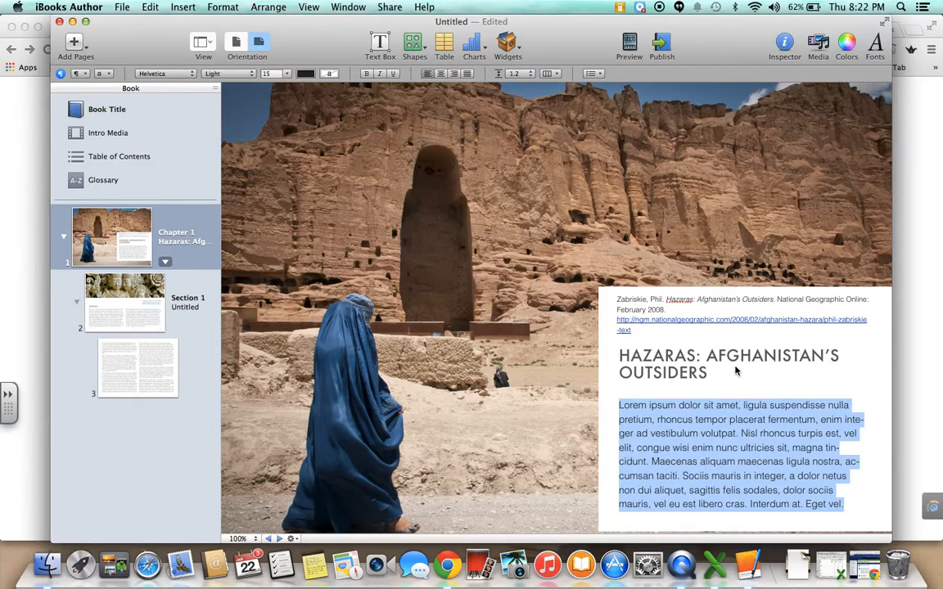
pyautogui.moveTo(734, 400)
pyautogui.moveTo(739, 399); pyautogui.dragTo(740, 388)
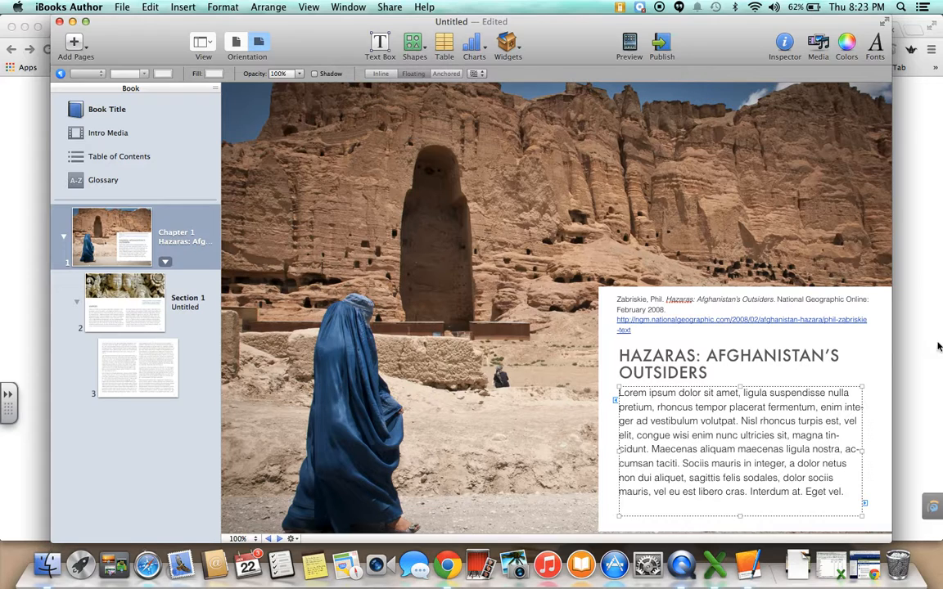
# Step: Switch to Chrome and open the printer-friendly version of the Hazaras article without printing it
pyautogui.click(916, 361)
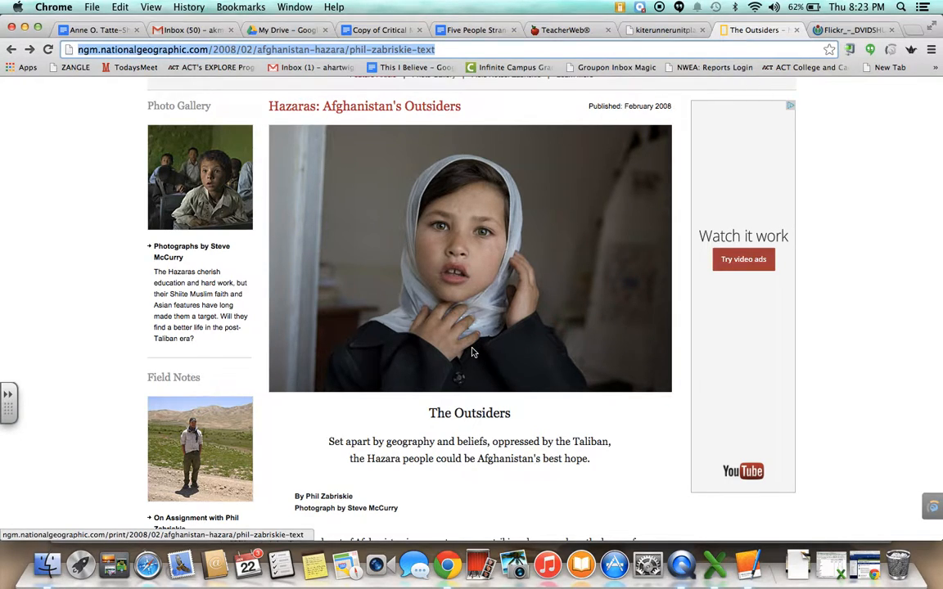
pyautogui.scroll(-10, 471, 352)
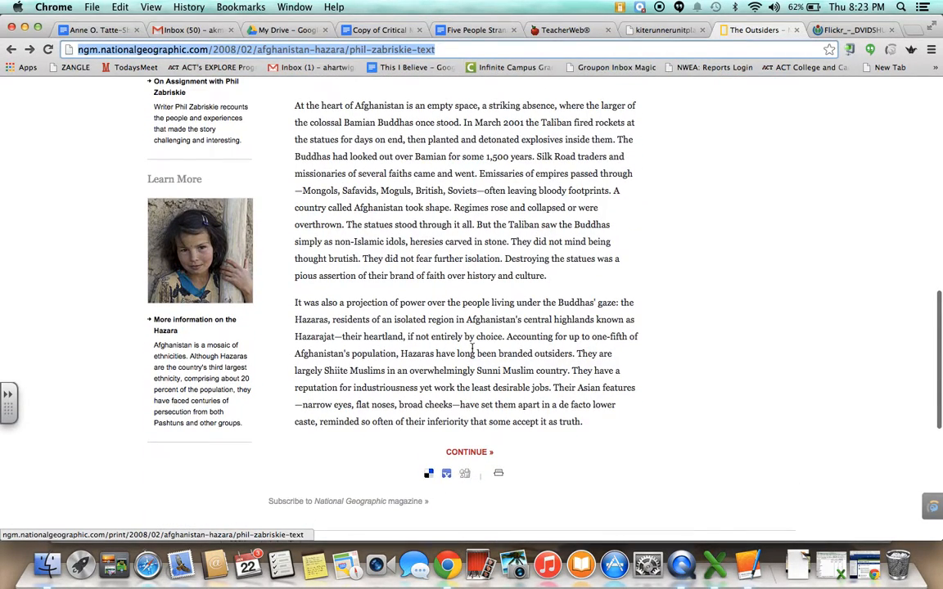
pyautogui.click(499, 478)
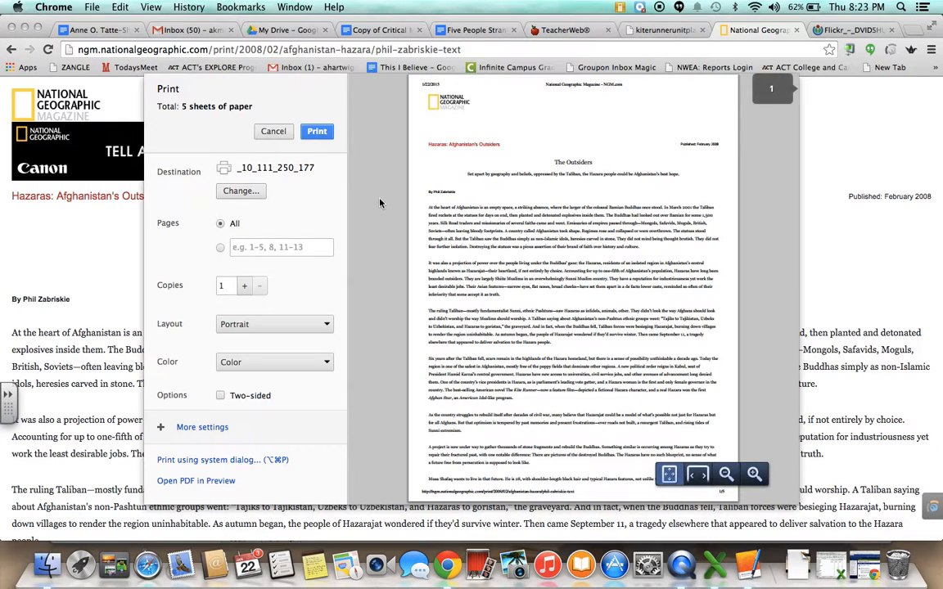
pyautogui.click(270, 130)
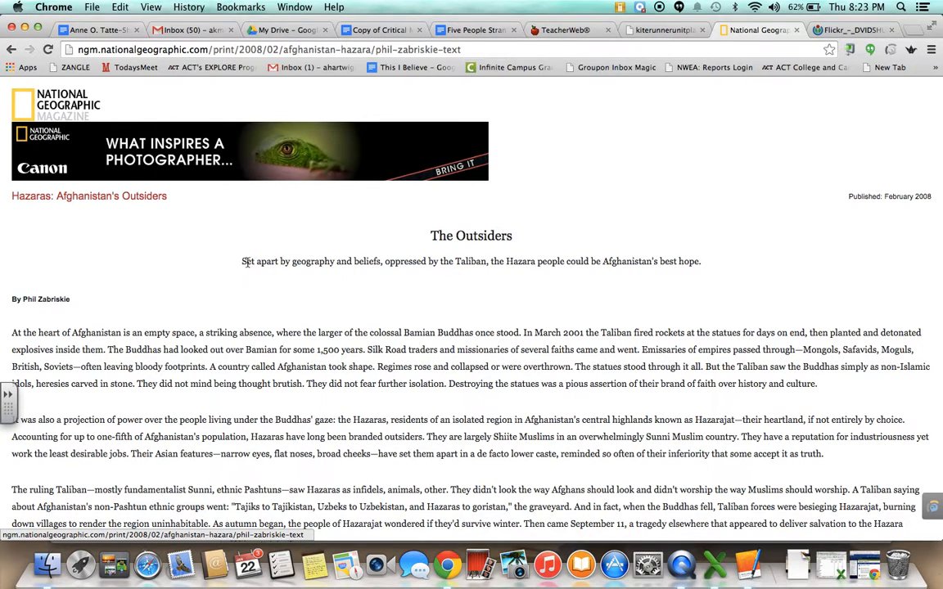
# Step: Copy the article's full body text and paste it over the chapter's placeholder body text in iBooks Author
pyautogui.moveTo(243, 261); pyautogui.dragTo(436, 267)
pyautogui.click(434, 270)
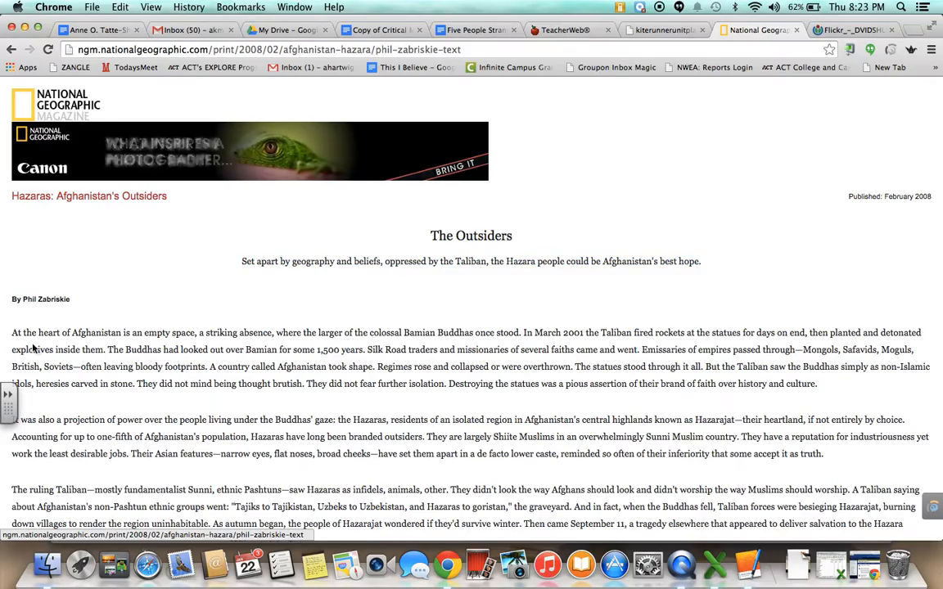
pyautogui.moveTo(11, 333); pyautogui.dragTo(804, 433)
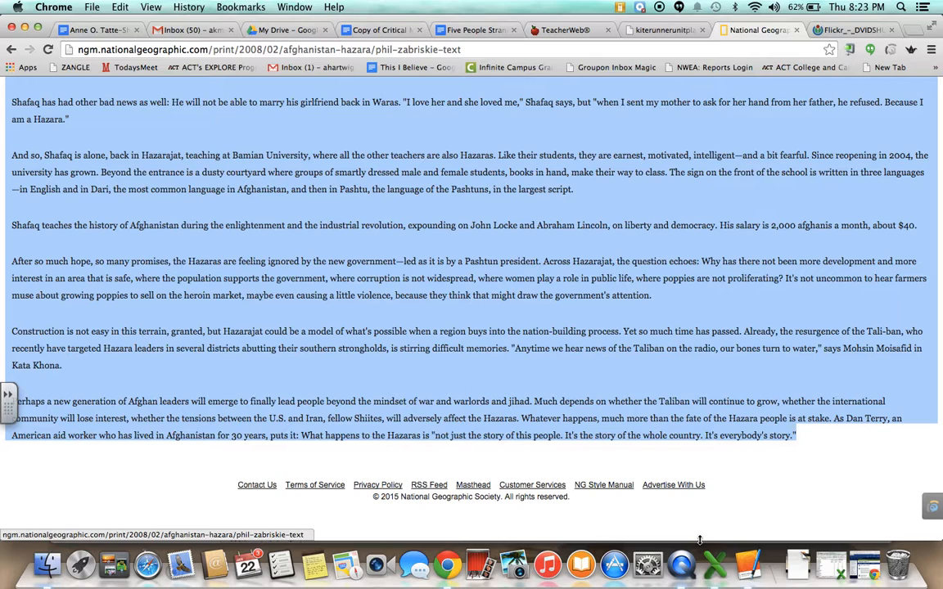
pyautogui.click(748, 565)
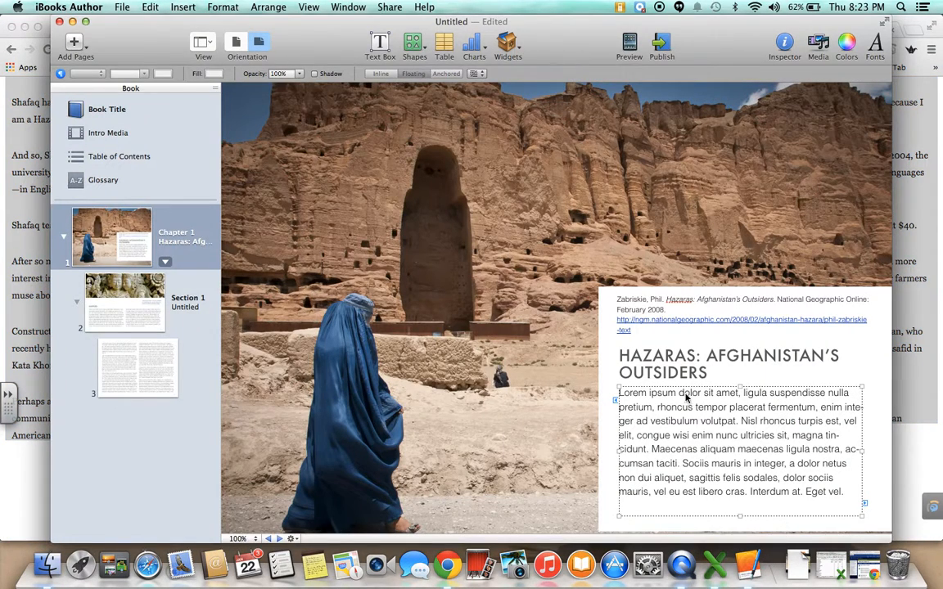
pyautogui.tripleClick(635, 399)
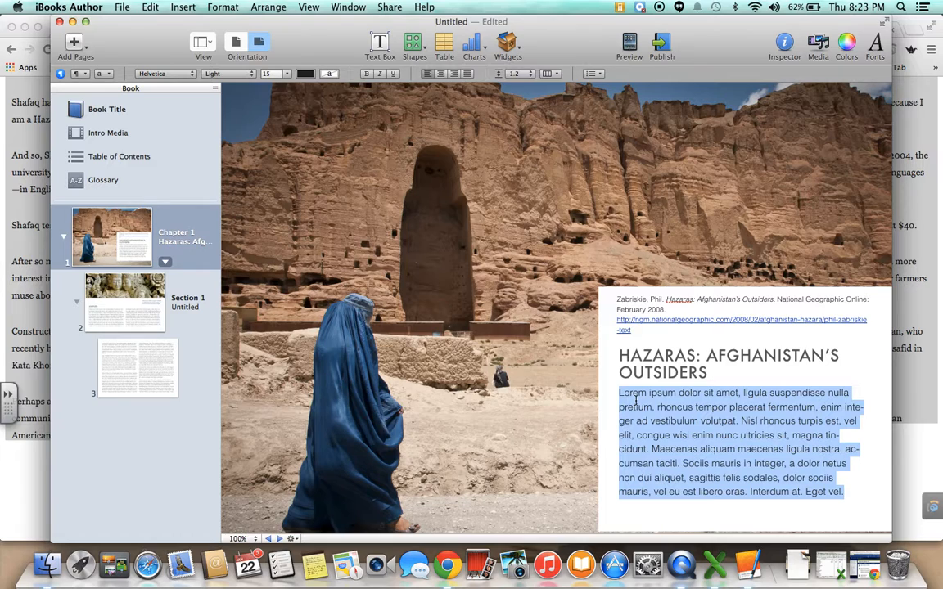
pyautogui.press('super+v')
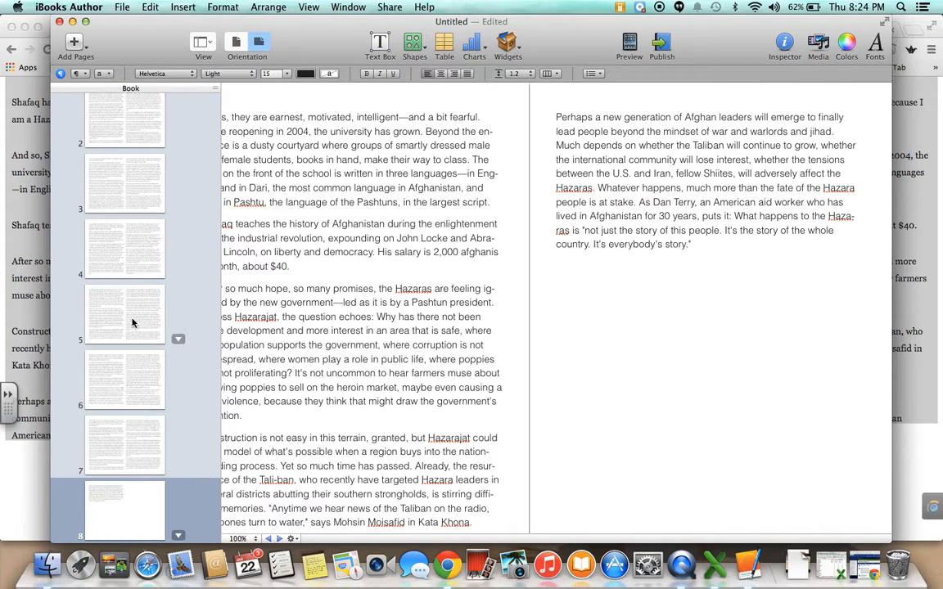
# Step: Review the chapter's opening page and the text pages that follow the pasted article
pyautogui.scroll(3, 126, 221)
pyautogui.scroll(1, 126, 221)
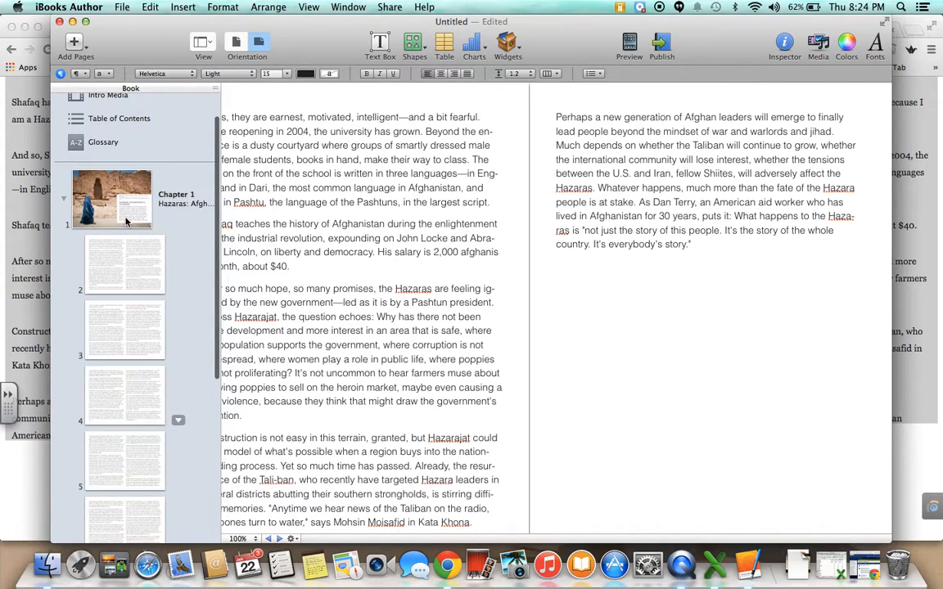
pyautogui.click(129, 228)
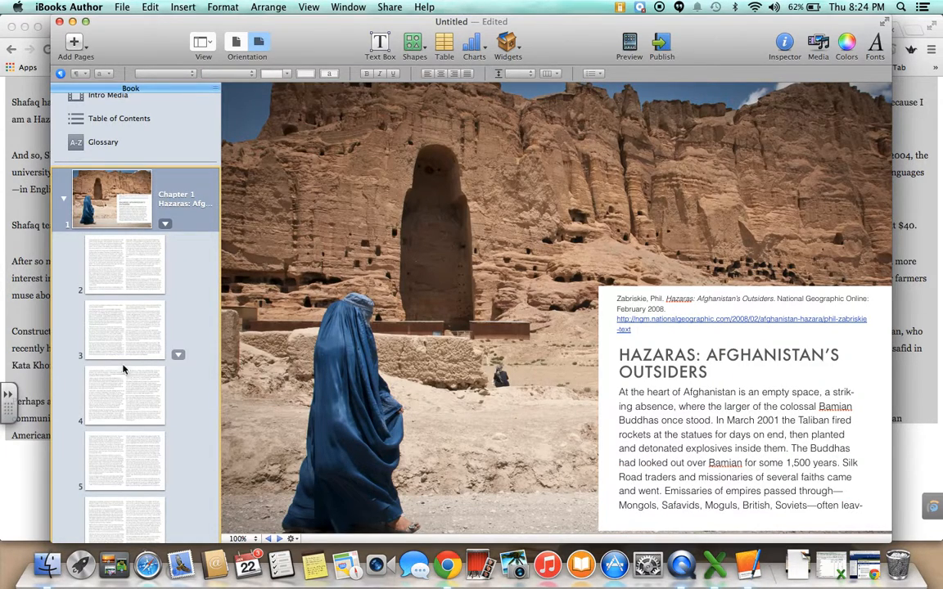
pyautogui.scroll(-5, 121, 401)
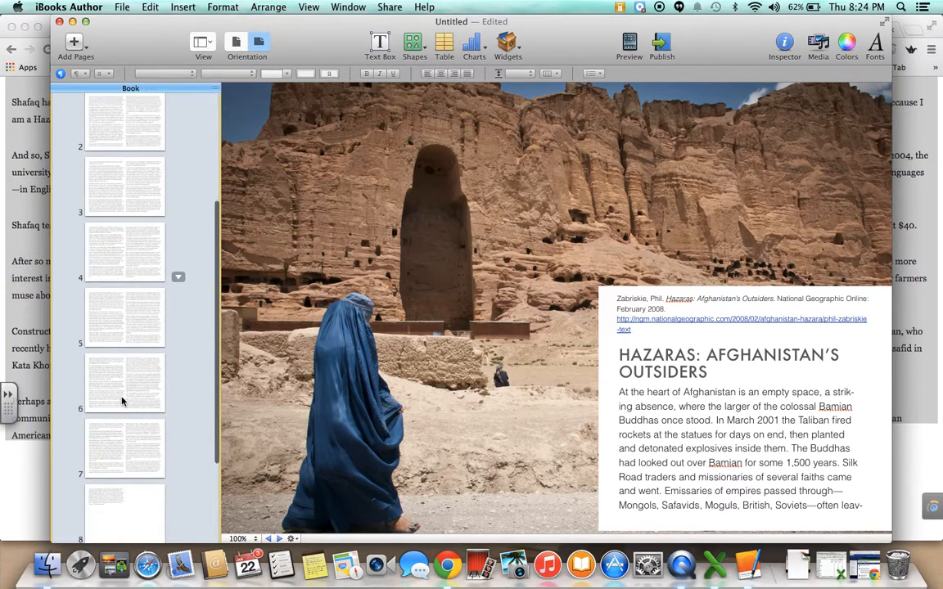
pyautogui.scroll(-1, 121, 401)
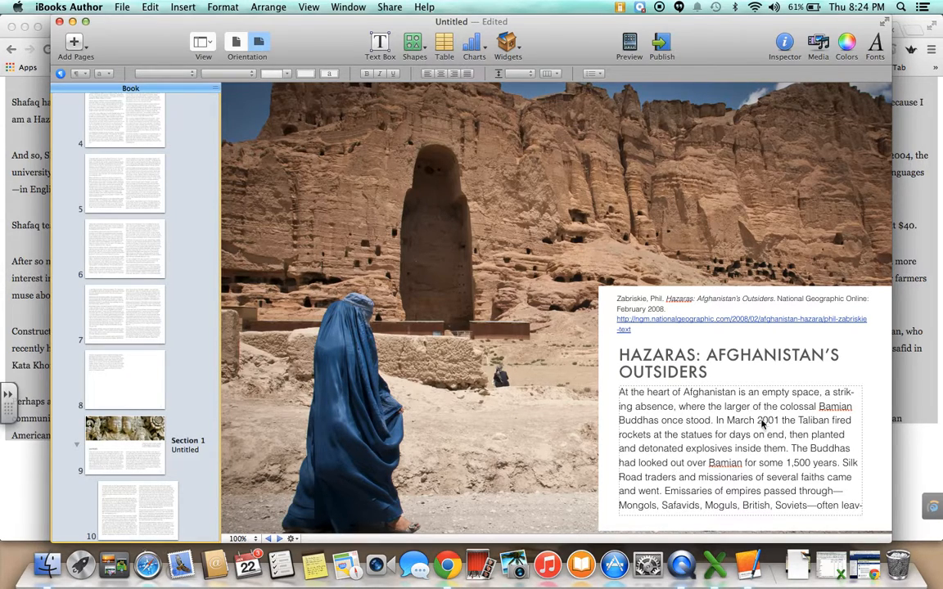
pyautogui.click(718, 462)
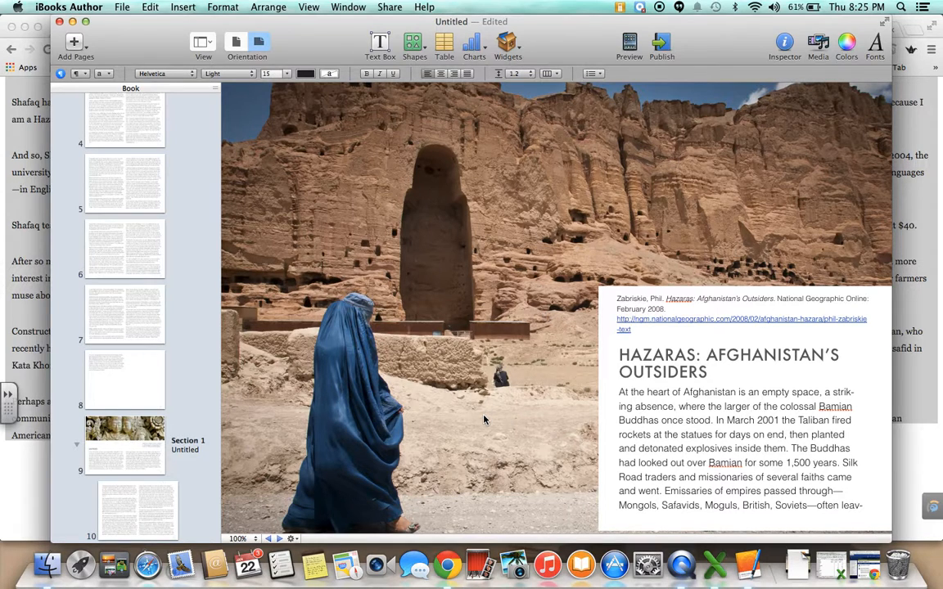
# Step: Add a text box to page 2 and stretch it across the first column's width over the opening paragraph
pyautogui.scroll(1, 484, 420)
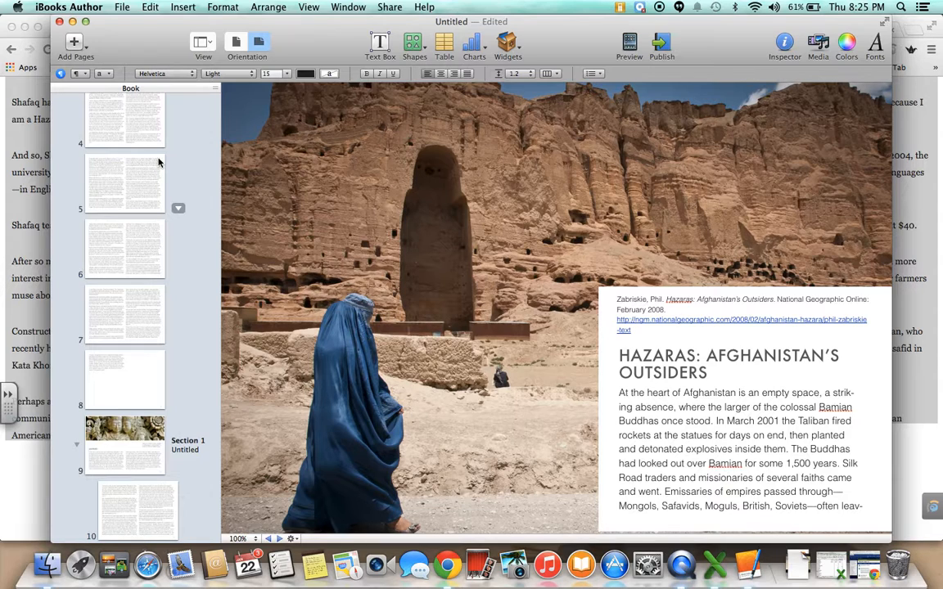
pyautogui.scroll(4, 158, 162)
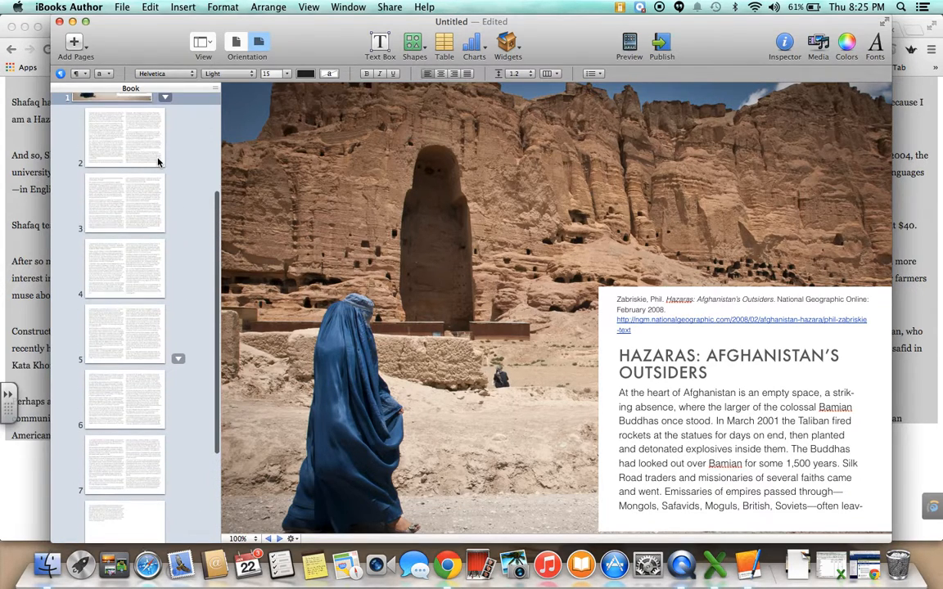
pyautogui.click(127, 135)
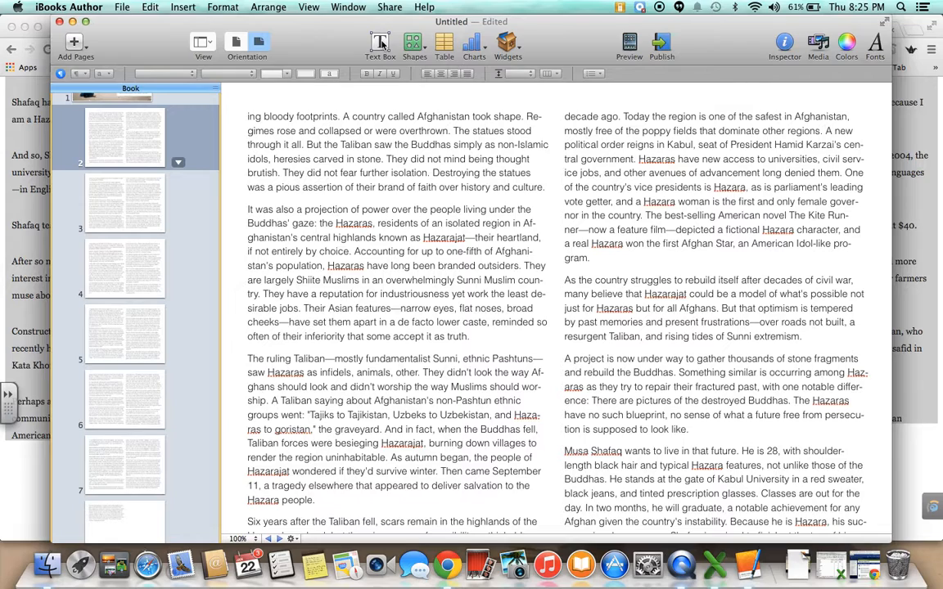
pyautogui.click(380, 42)
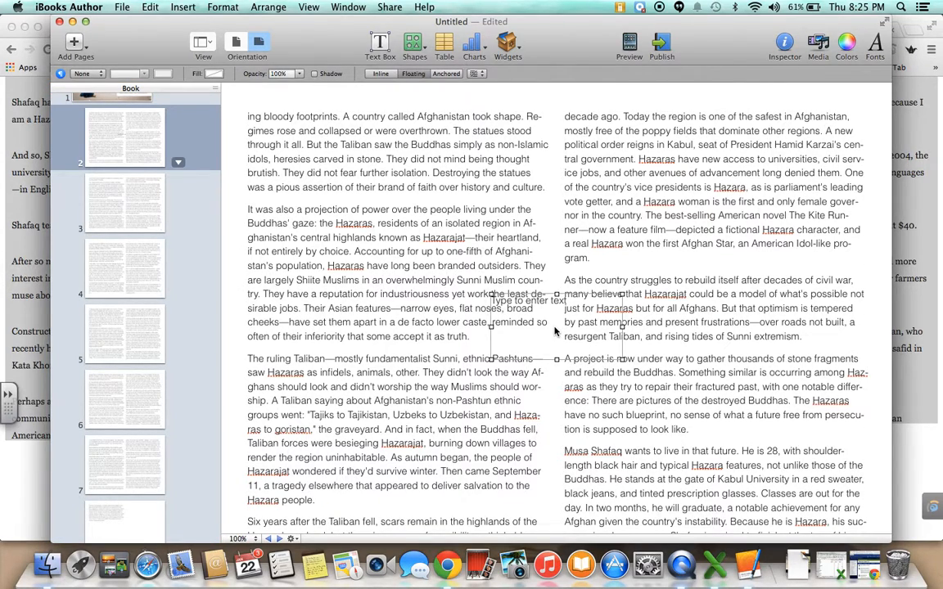
pyautogui.moveTo(554, 331); pyautogui.dragTo(312, 149)
pyautogui.moveTo(380, 177); pyautogui.dragTo(547, 214)
pyautogui.click(519, 204)
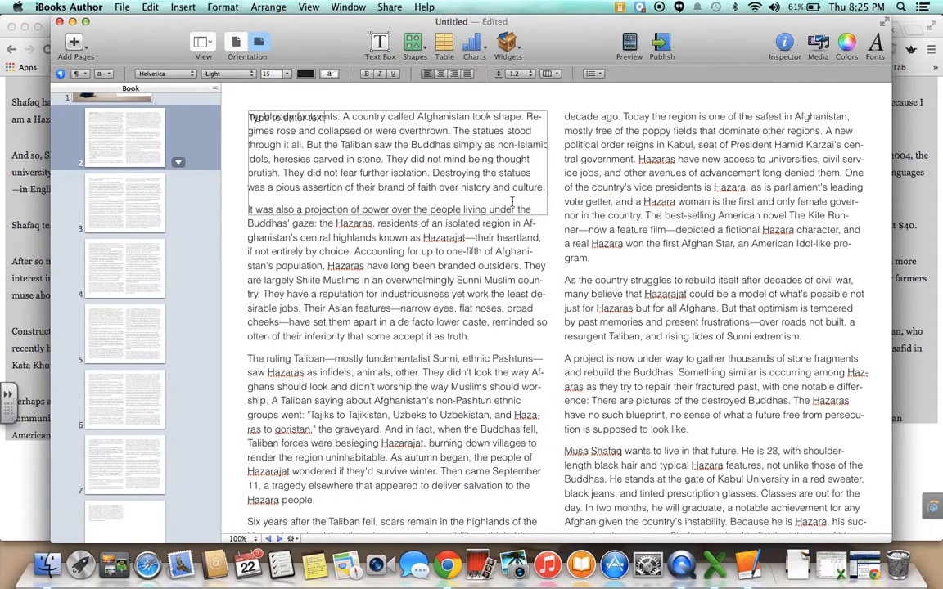
# Step: Clear the new text box's placeholder text, shorten the box to about two lines high, and select the article's text frame
pyautogui.press('super+a')
pyautogui.press('BackSpace')
pyautogui.click(438, 246)
pyautogui.click(421, 214)
pyautogui.click(420, 214)
pyautogui.click(419, 246)
pyautogui.click(398, 212)
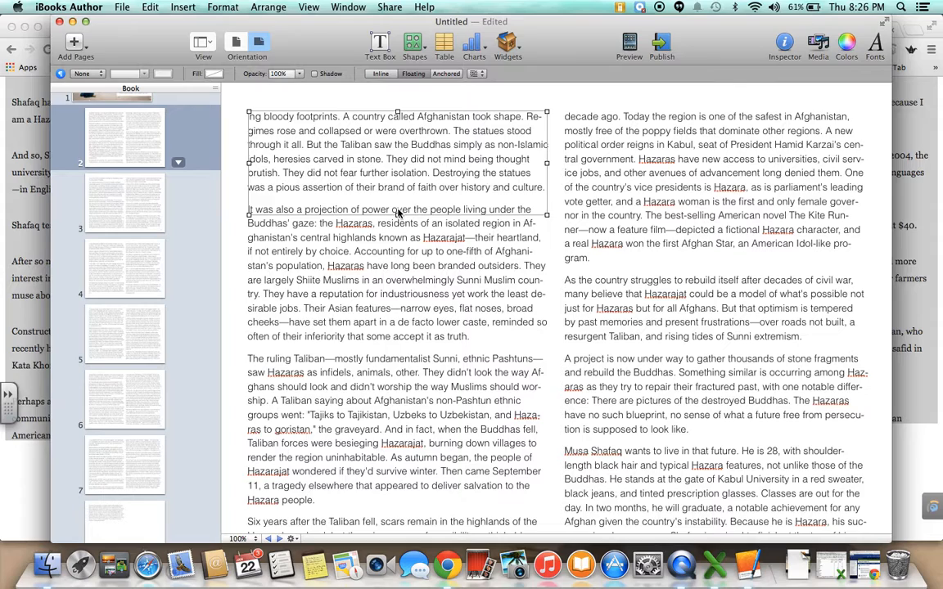
pyautogui.moveTo(398, 214); pyautogui.dragTo(399, 144)
pyautogui.moveTo(415, 125); pyautogui.dragTo(479, 126)
pyautogui.click(249, 119)
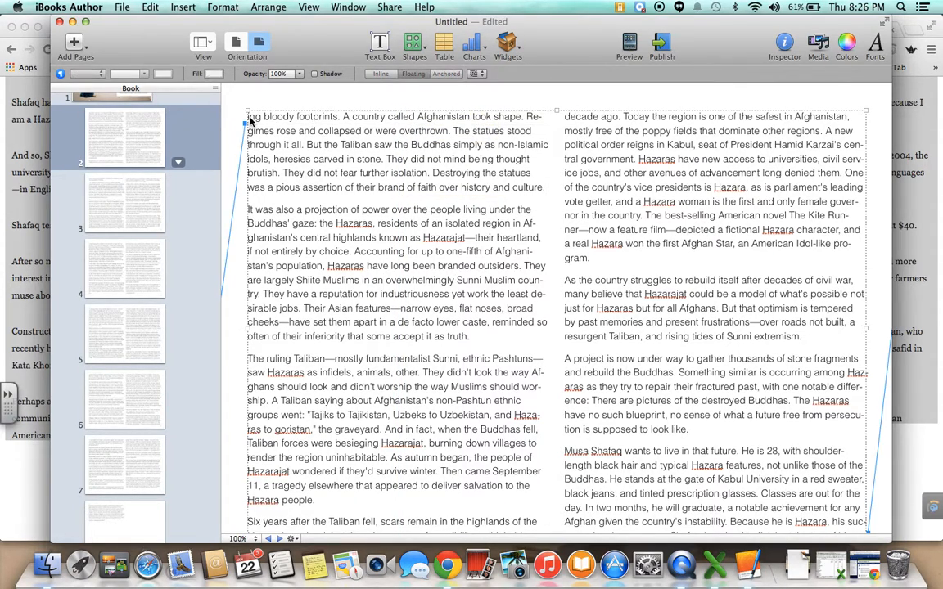
# Step: Insert blank lines before the article text on page 2 to free space above the first column
pyautogui.click(251, 121)
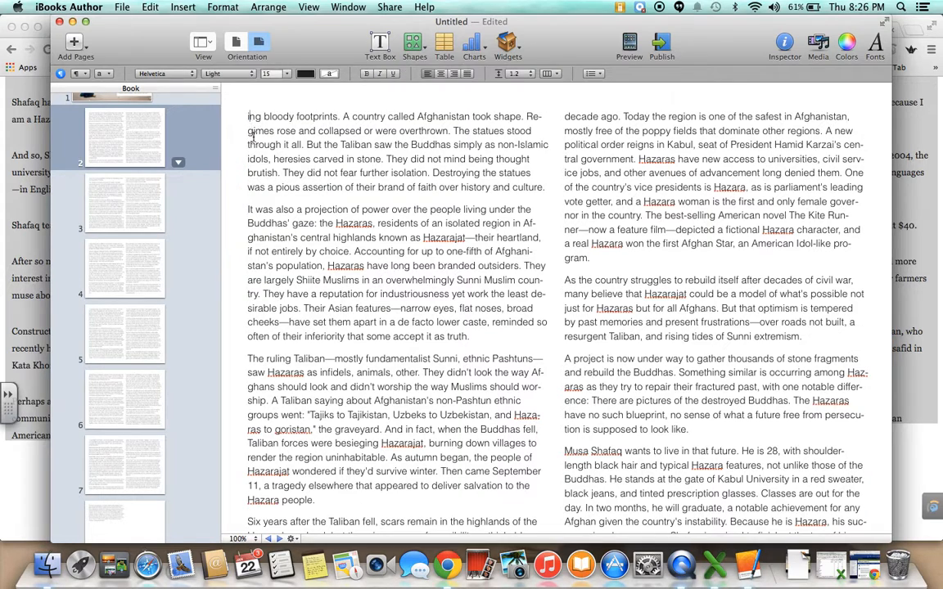
pyautogui.press('Return')
pyautogui.press('Return')
pyautogui.press('Return')
pyautogui.press('Return')
pyautogui.press('Return')
pyautogui.press('Return')
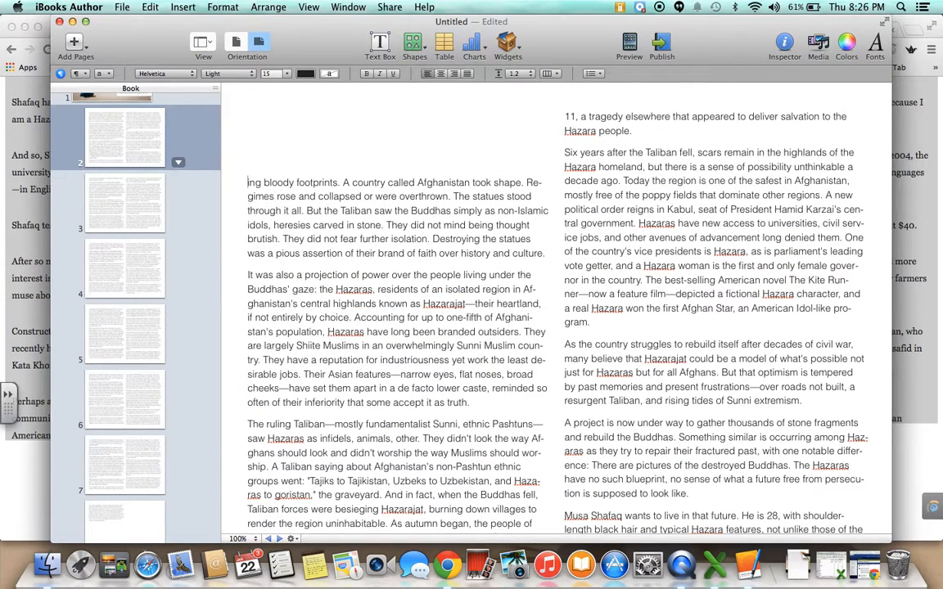
pyautogui.click(265, 146)
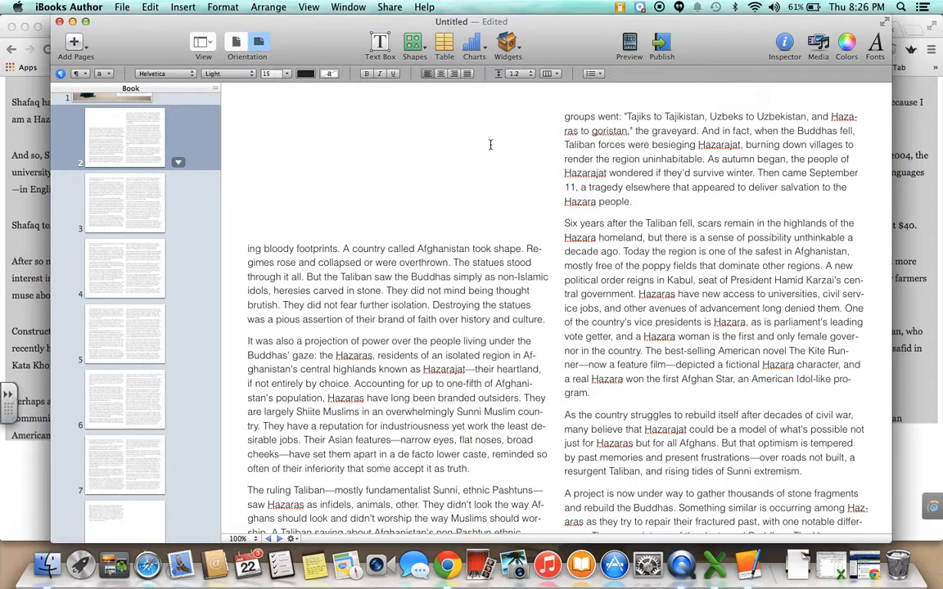
# Step: Add a text box and stretch it over the blank space above the first column's text on page 2
pyautogui.click(380, 48)
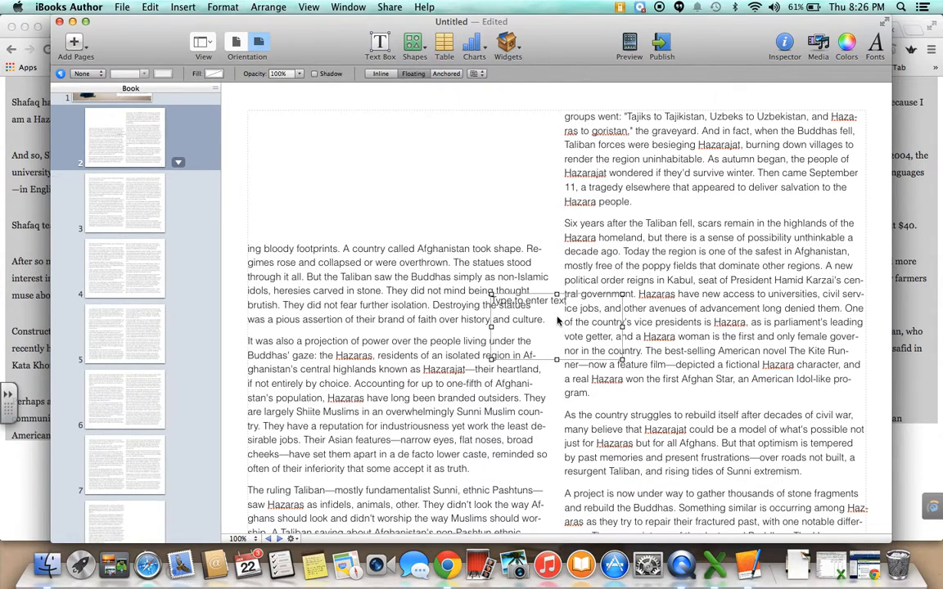
pyautogui.moveTo(504, 292); pyautogui.dragTo(311, 142)
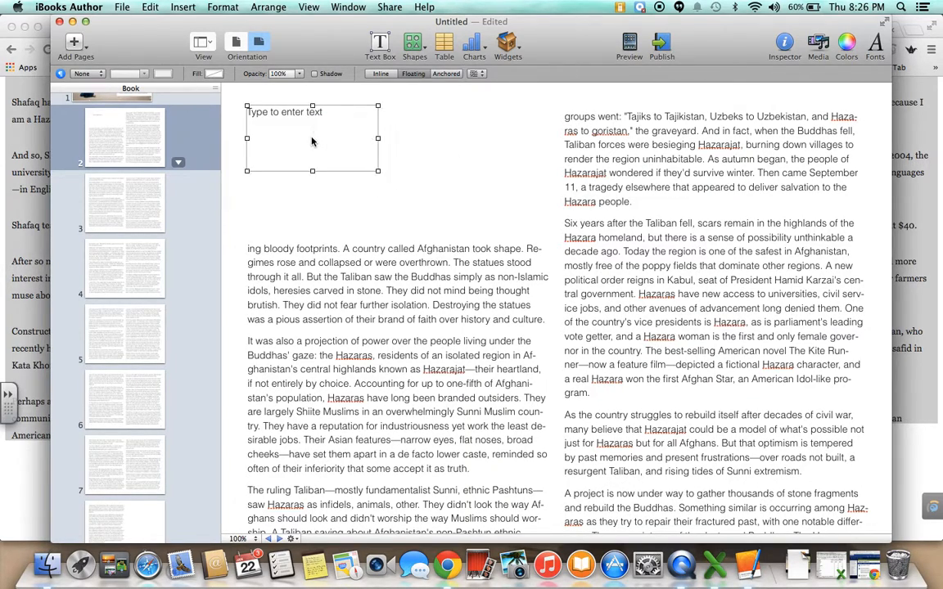
pyautogui.moveTo(378, 170); pyautogui.dragTo(539, 239)
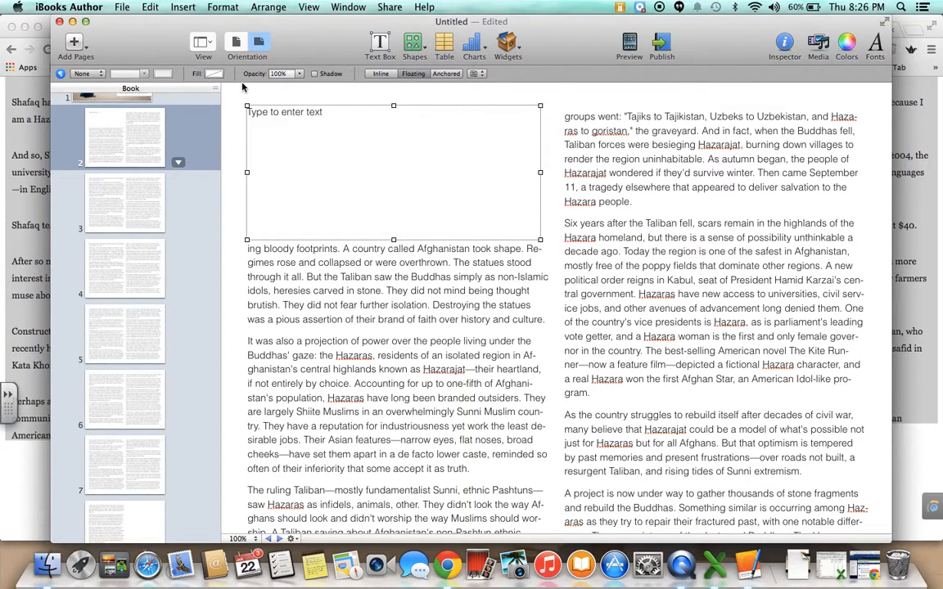
# Step: Give the new text box a thick, rough black brush-stroke border
pyautogui.click(102, 75)
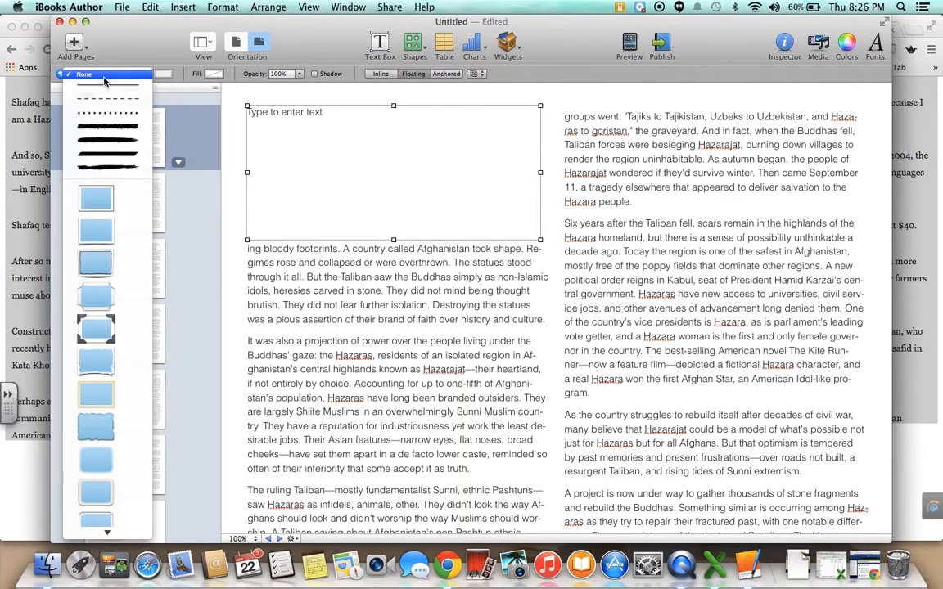
pyautogui.click(293, 123)
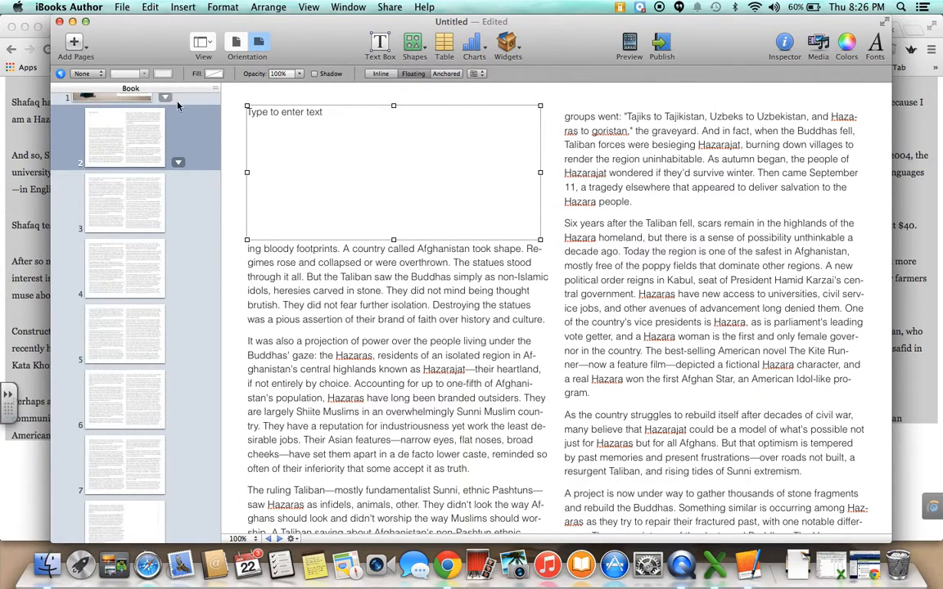
pyautogui.click(97, 76)
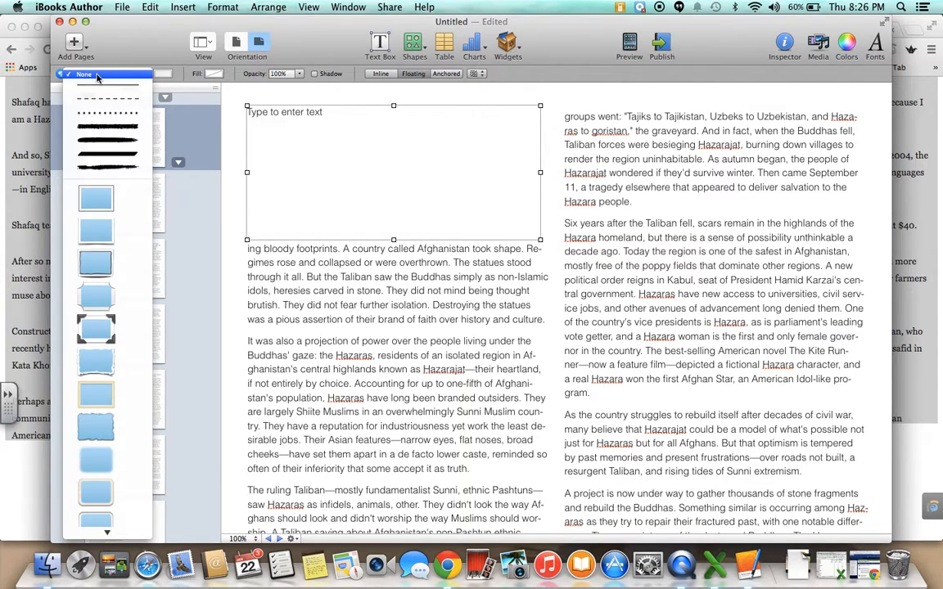
pyautogui.click(99, 128)
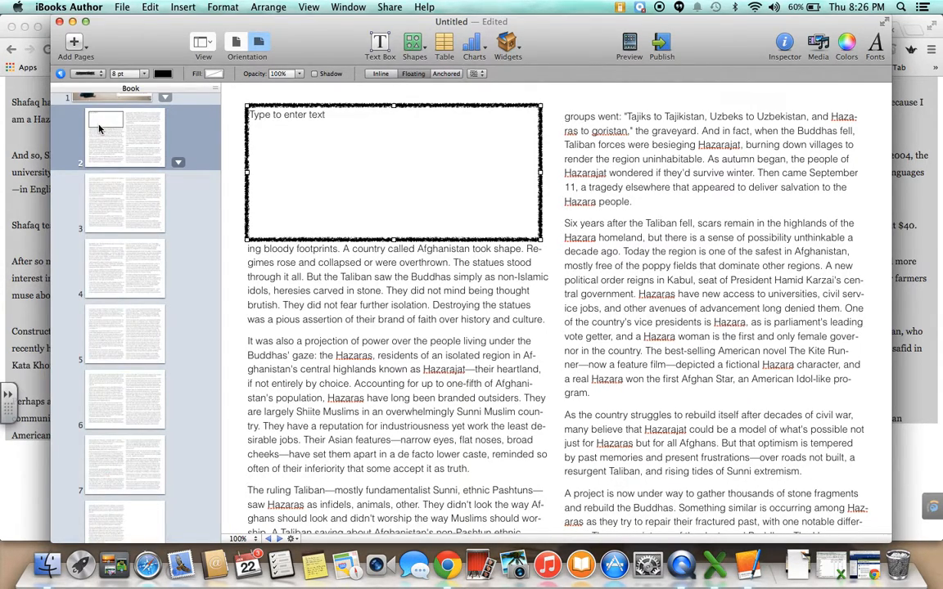
# Step: Replace the box's placeholder with bold "Directions:" and regular "Annotate this text by highlighting main ideas in blue and highlighting things you question in yellow."
pyautogui.click(312, 151)
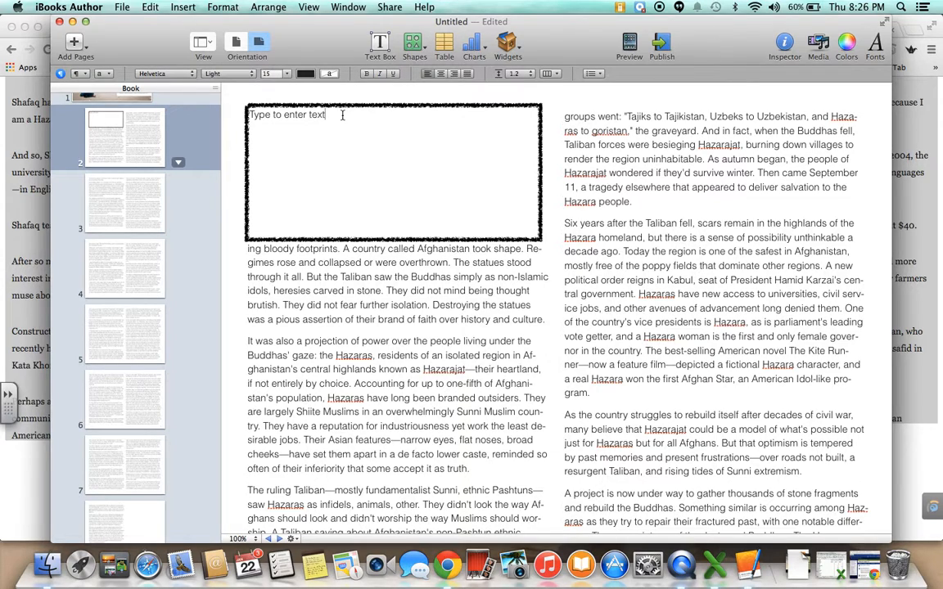
pyautogui.tripleClick(275, 113)
pyautogui.press('super+b')
pyautogui.write('Directions')
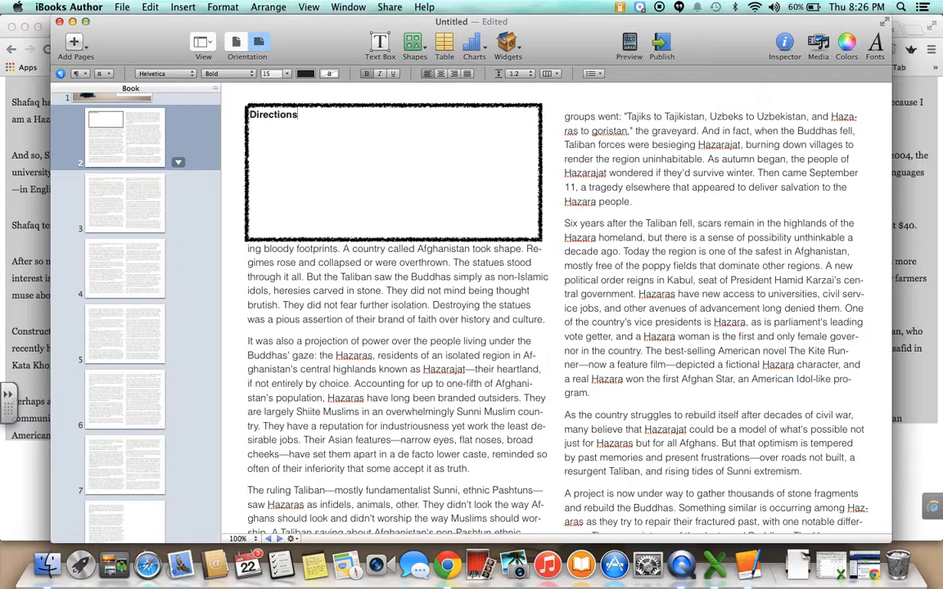
pyautogui.write(':')
pyautogui.press('super+b')
pyautogui.write('Annotate this text by high')
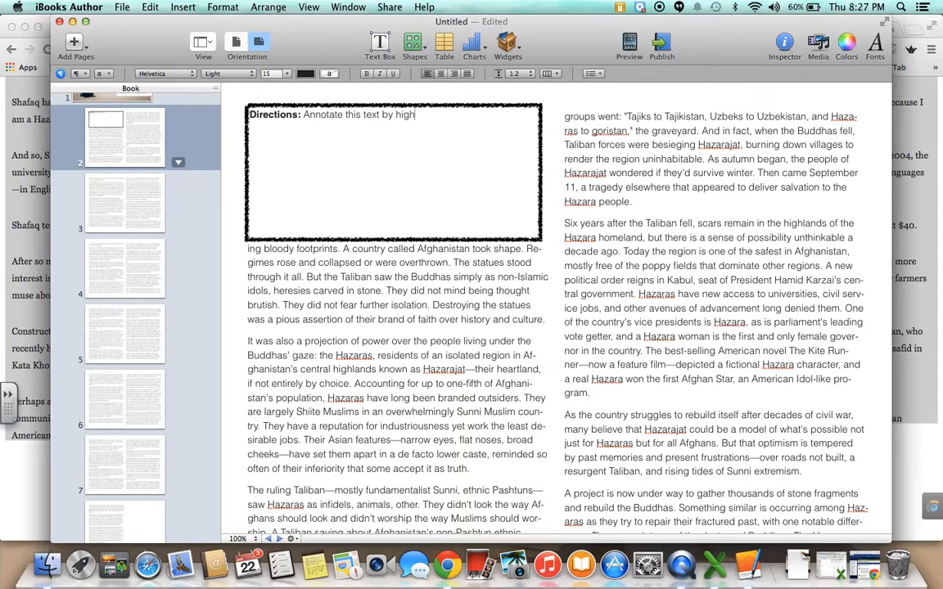
pyautogui.write('lighting main ideas in blue')
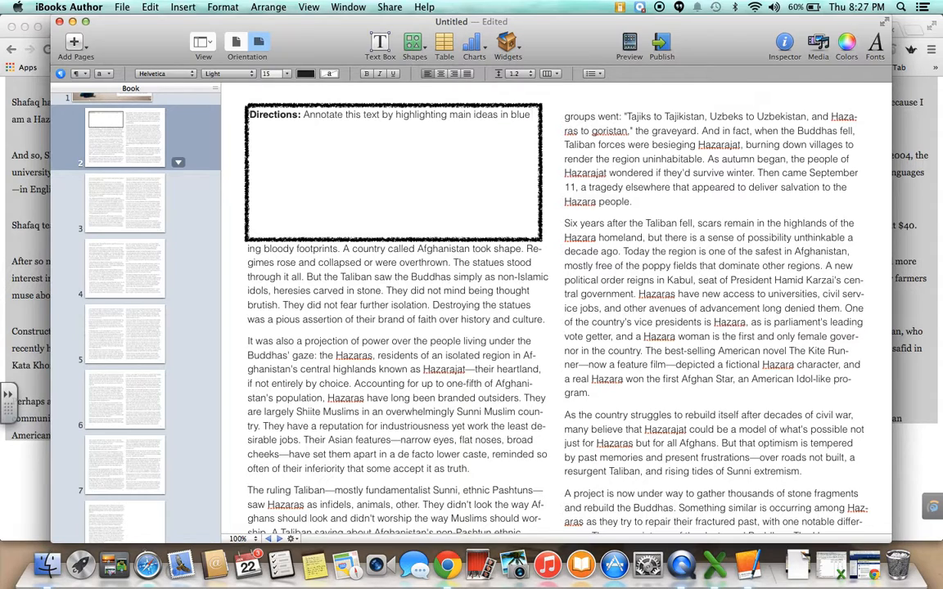
pyautogui.write(' and highlighting things y')
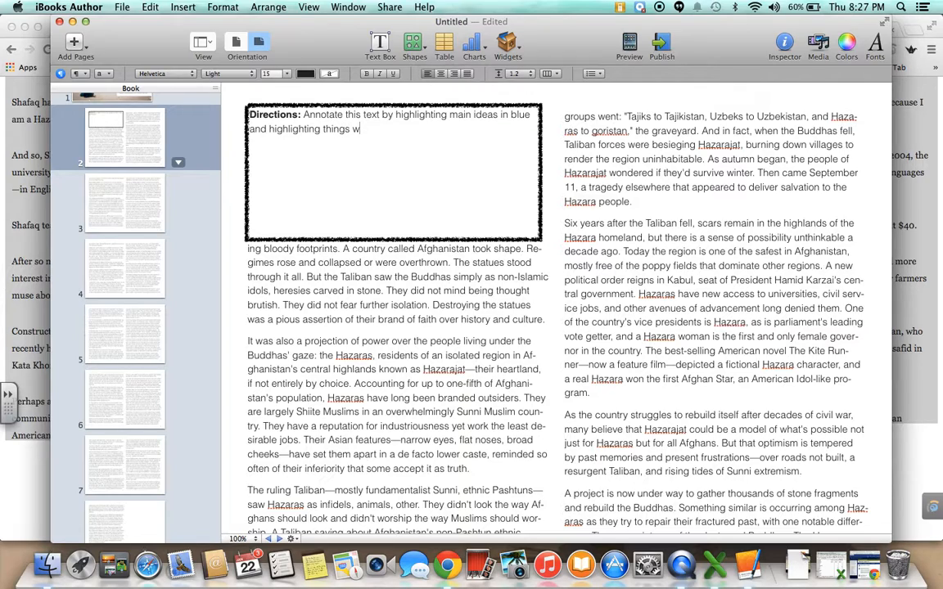
pyautogui.write('ou question in yellow.')
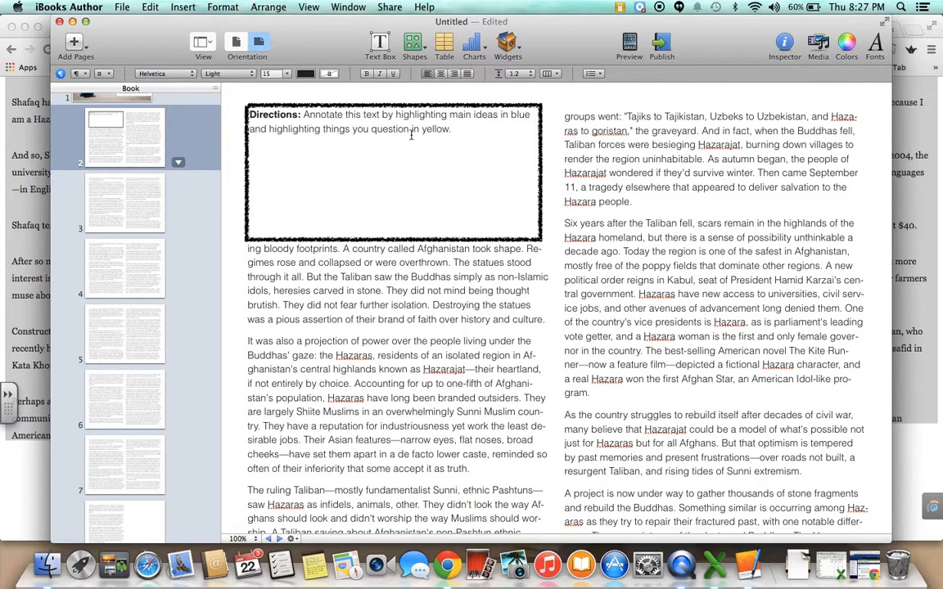
# Step: Apply a yellow text background to "highlighting things you question in yellow" in the directions box
pyautogui.moveTo(451, 129); pyautogui.dragTo(270, 132)
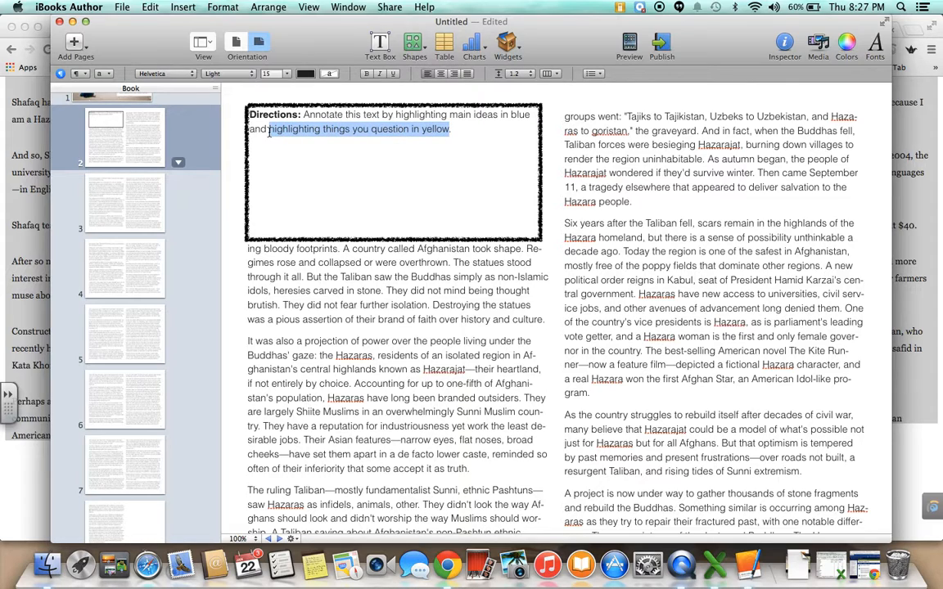
pyautogui.click(331, 74)
pyautogui.click(330, 75)
pyautogui.click(330, 75)
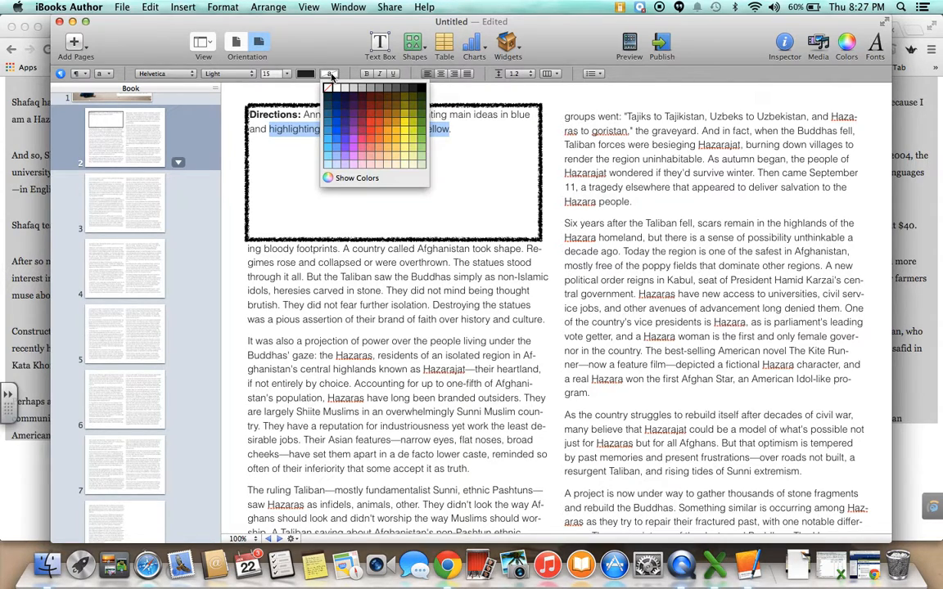
pyautogui.click(336, 140)
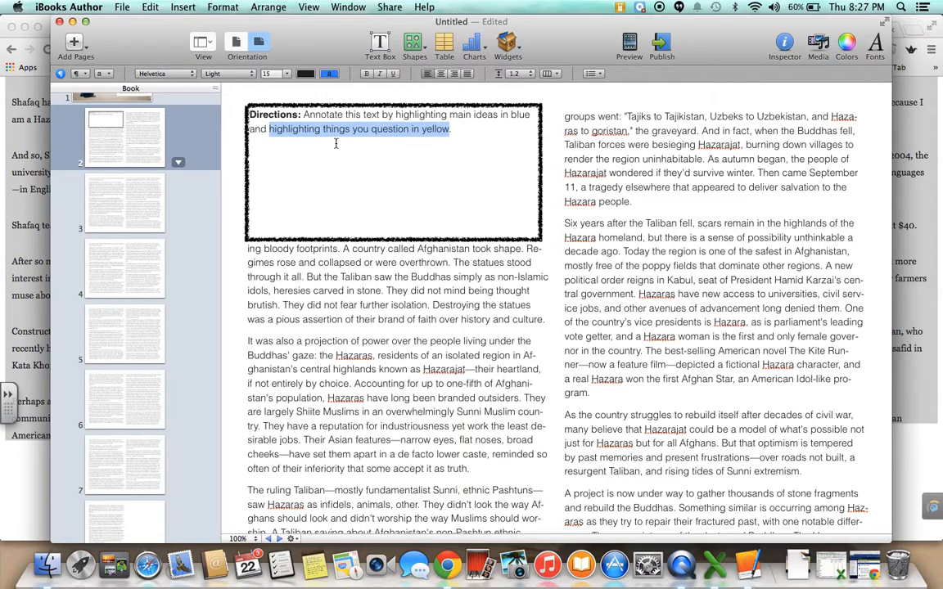
pyautogui.click(332, 75)
pyautogui.click(398, 130)
pyautogui.click(473, 148)
# Step: Apply a blue text background to "highlighting main ideas in blue" in the directions box
pyautogui.moveTo(396, 115); pyautogui.dragTo(531, 115)
pyautogui.click(328, 73)
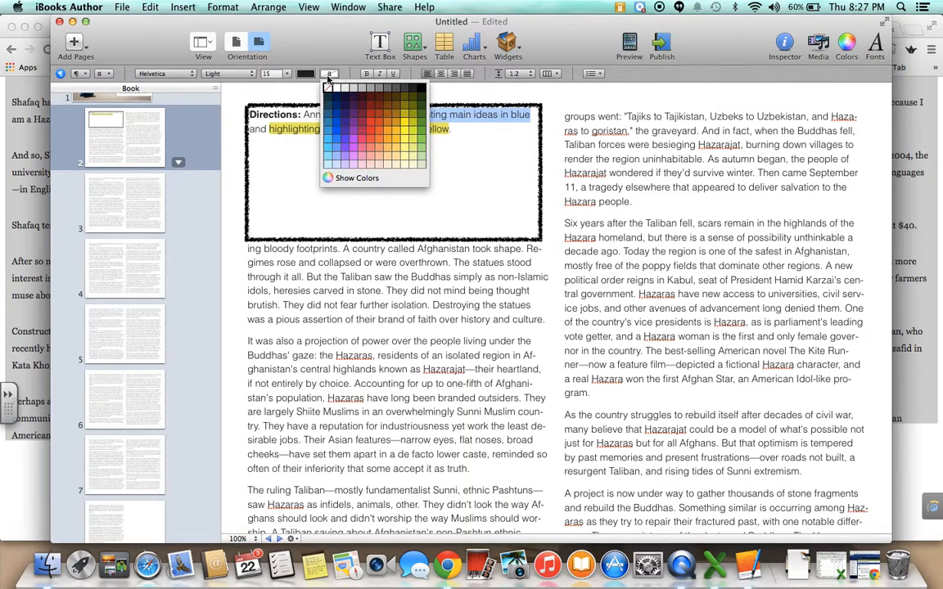
pyautogui.click(328, 123)
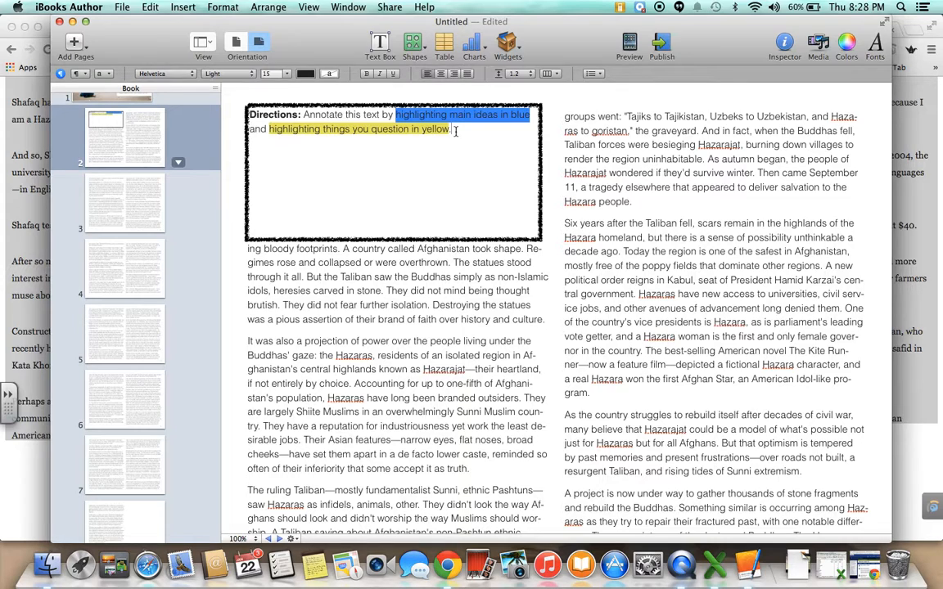
# Step: Set the font size of all the directions text to 24
pyautogui.moveTo(456, 131); pyautogui.dragTo(251, 113)
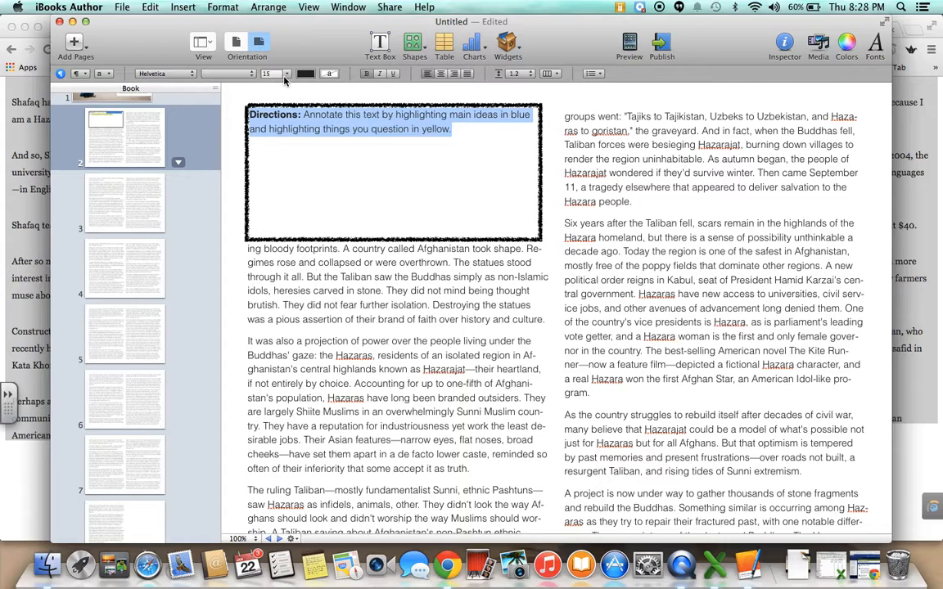
pyautogui.click(262, 73)
pyautogui.click(290, 164)
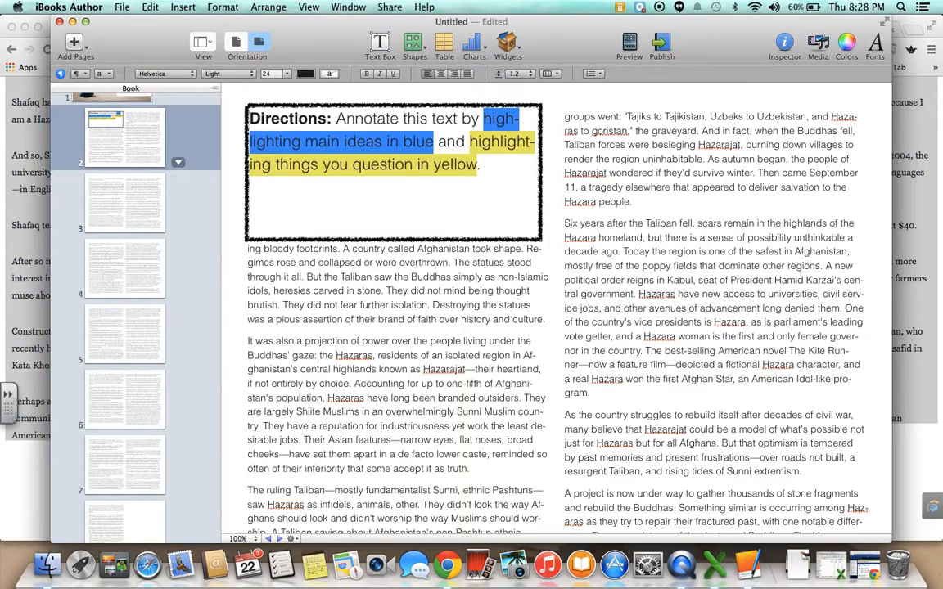
# Step: Add a new line to the directions: "Also, circle 2 words per page that you did not know before and define them on the page."
pyautogui.write('Also, circle words you di')
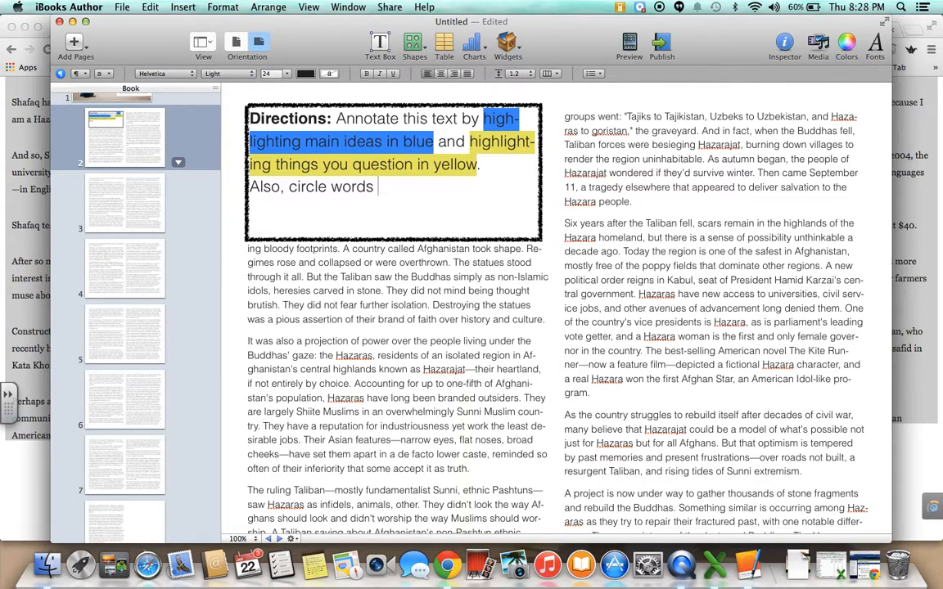
pyautogui.press('BackSpace')
pyautogui.press('BackSpace')
pyautogui.press('BackSpace')
pyautogui.press('BackSpace')
pyautogui.press('BackSpace')
pyautogui.press('BackSpace')
pyautogui.press('BackSpace')
pyautogui.press('BackSpace')
pyautogui.press('BackSpace')
pyautogui.press('BackSpace')
pyautogui.press('BackSpace')
pyautogui.press('BackSpace')
pyautogui.write('2 words per')
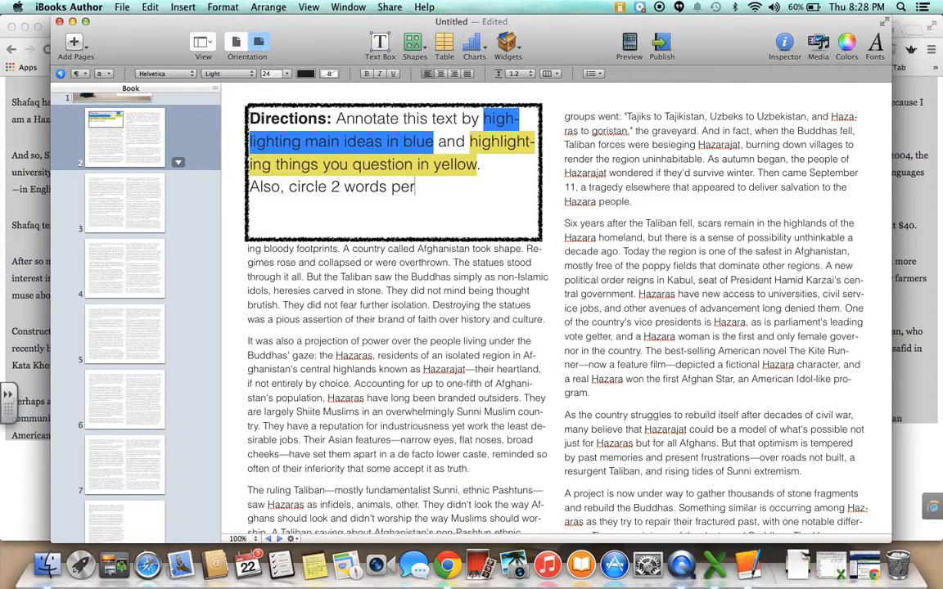
pyautogui.write(' page that you ')
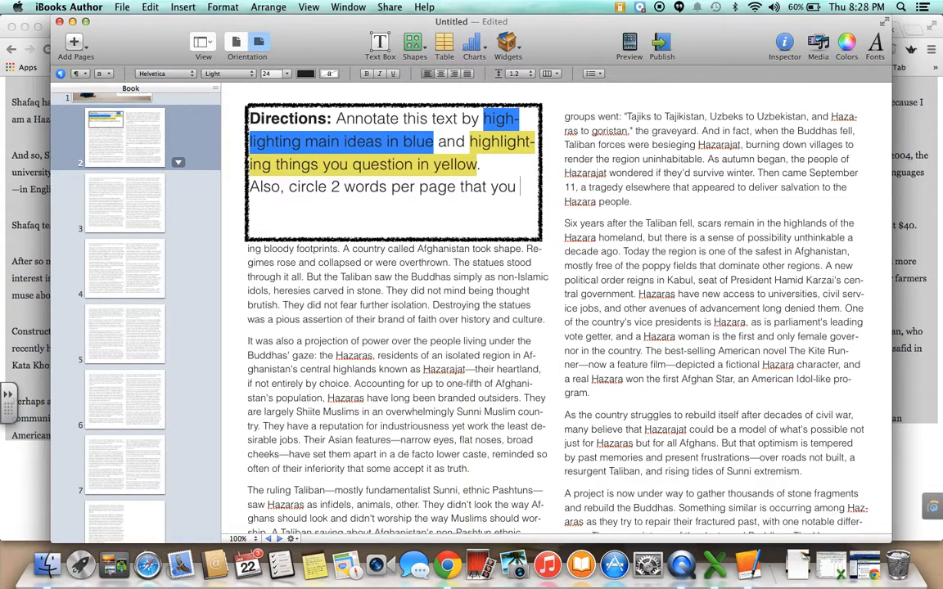
pyautogui.write('did not know befor')
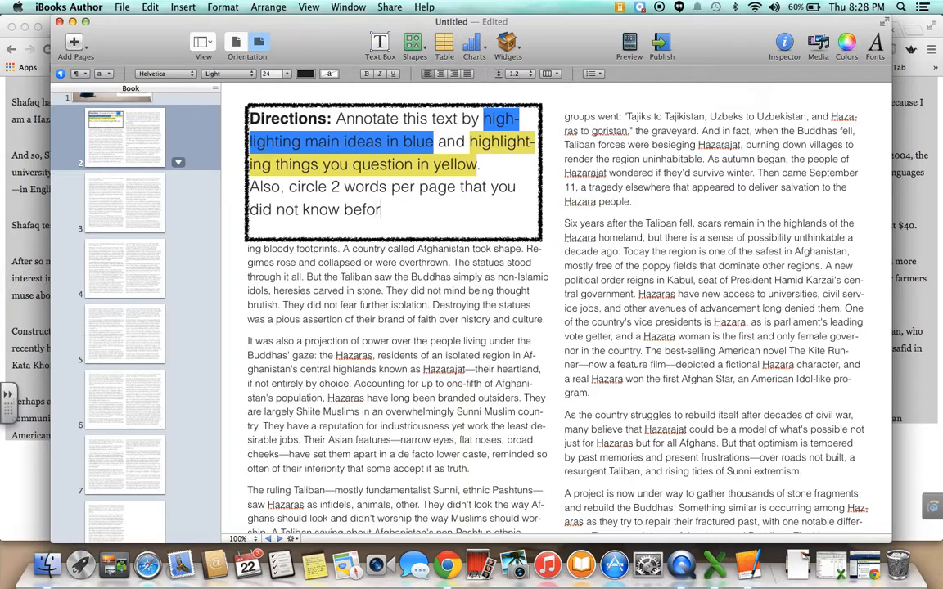
pyautogui.write('e and de')
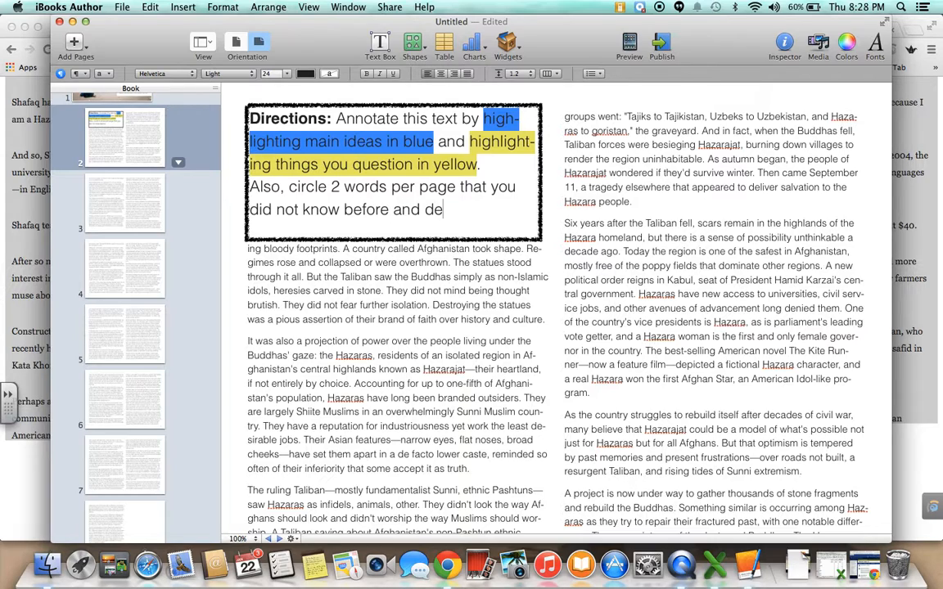
pyautogui.write('fine them on')
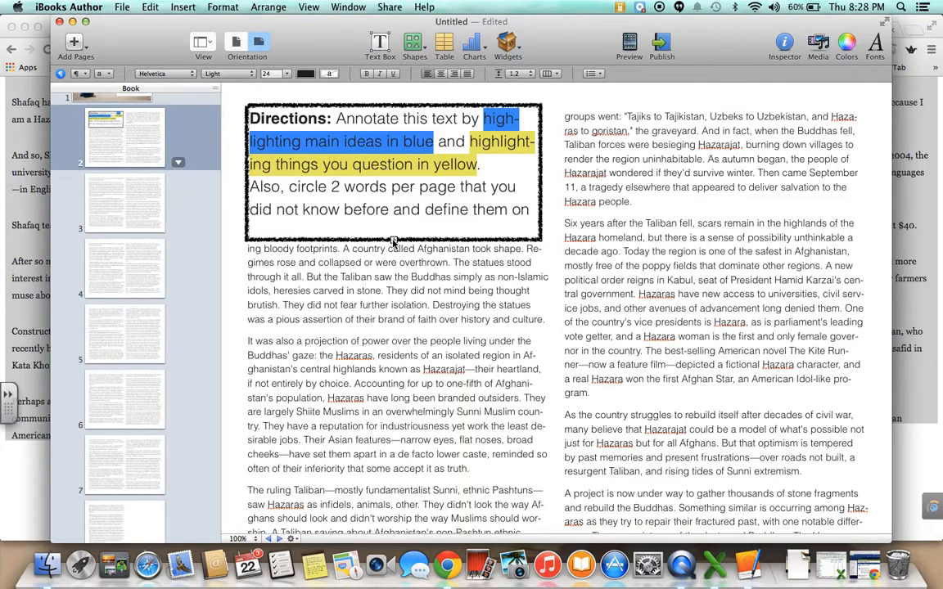
# Step: Set the font size of all the text in the directions box to 22
pyautogui.doubleClick(410, 207)
pyautogui.press('super+a')
pyautogui.click(289, 74)
pyautogui.click(278, 74)
pyautogui.moveTo(276, 75); pyautogui.dragTo(256, 74)
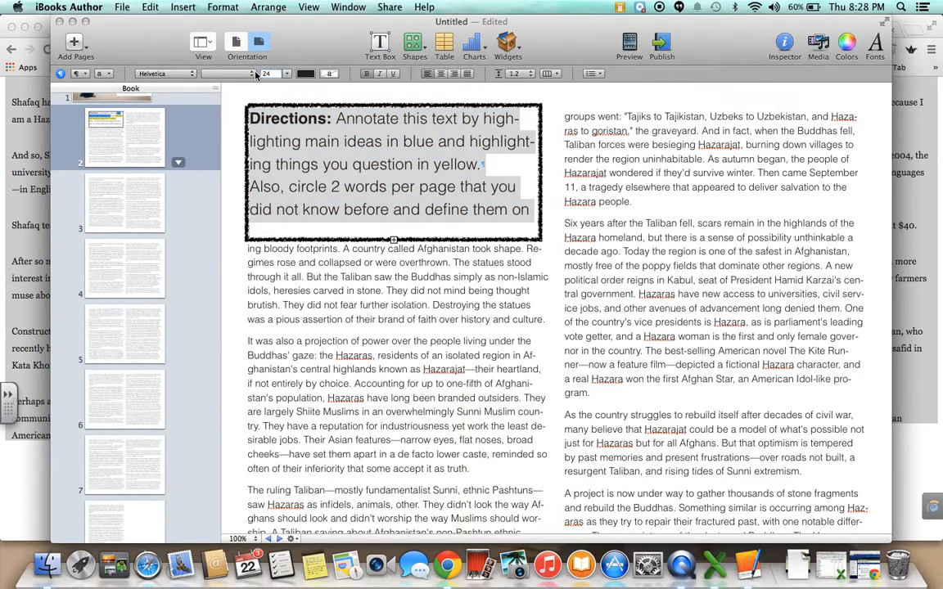
pyautogui.write('22')
pyautogui.press('Return')
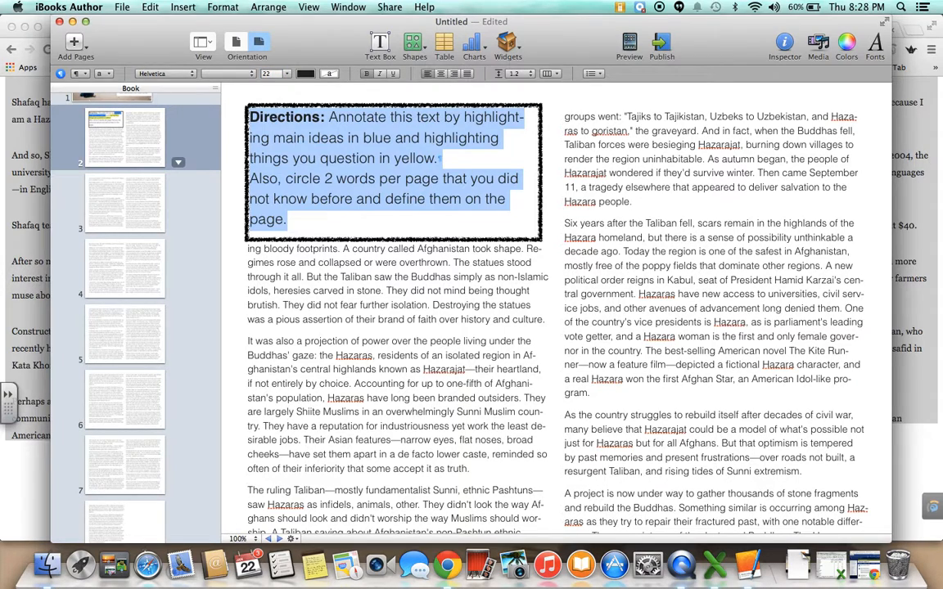
pyautogui.click(342, 208)
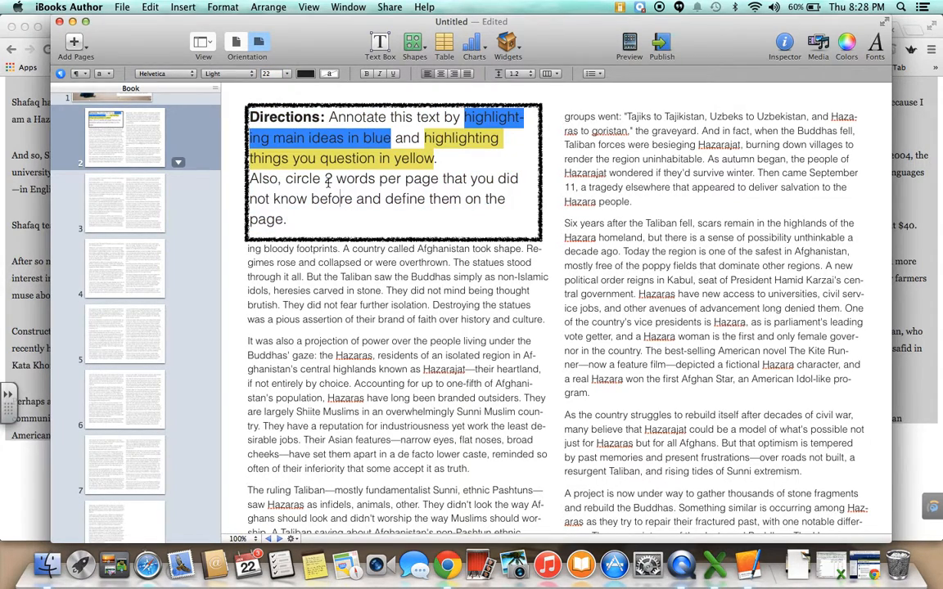
# Step: Replace "2 words per page" with "ten words in the article" in the directions box
pyautogui.moveTo(325, 178); pyautogui.dragTo(356, 181)
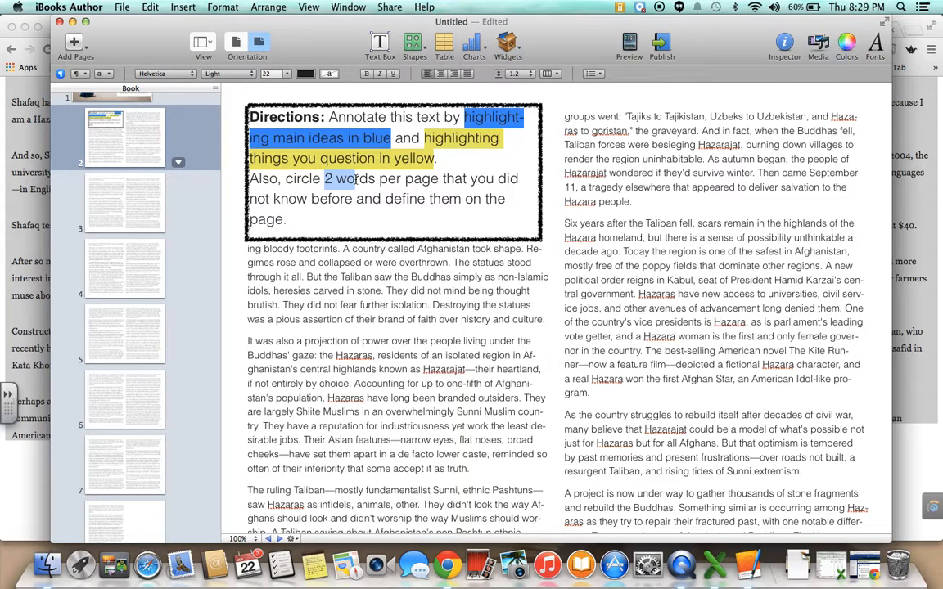
pyautogui.moveTo(370, 180); pyautogui.dragTo(435, 179)
pyautogui.press('BackSpace')
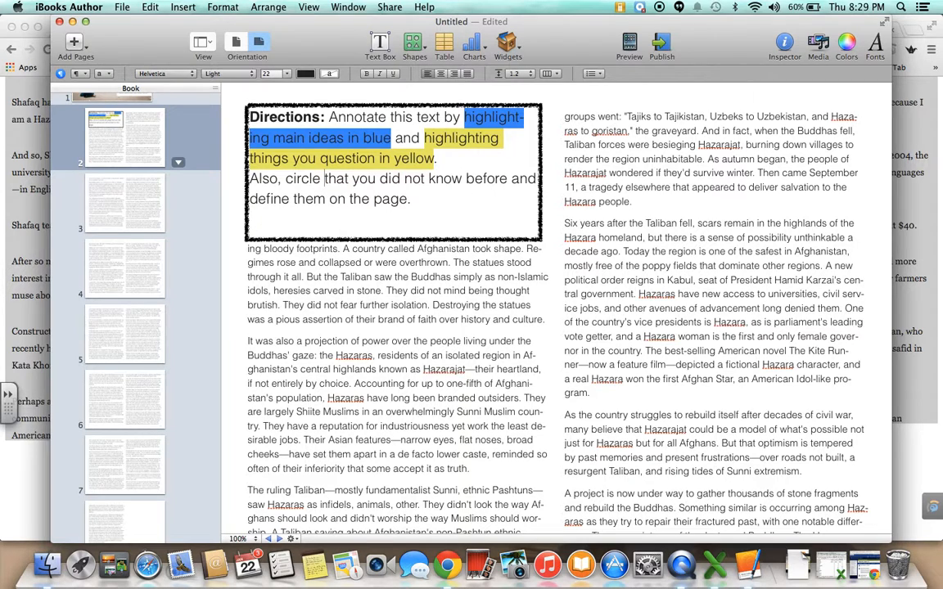
pyautogui.write('ten words in th')
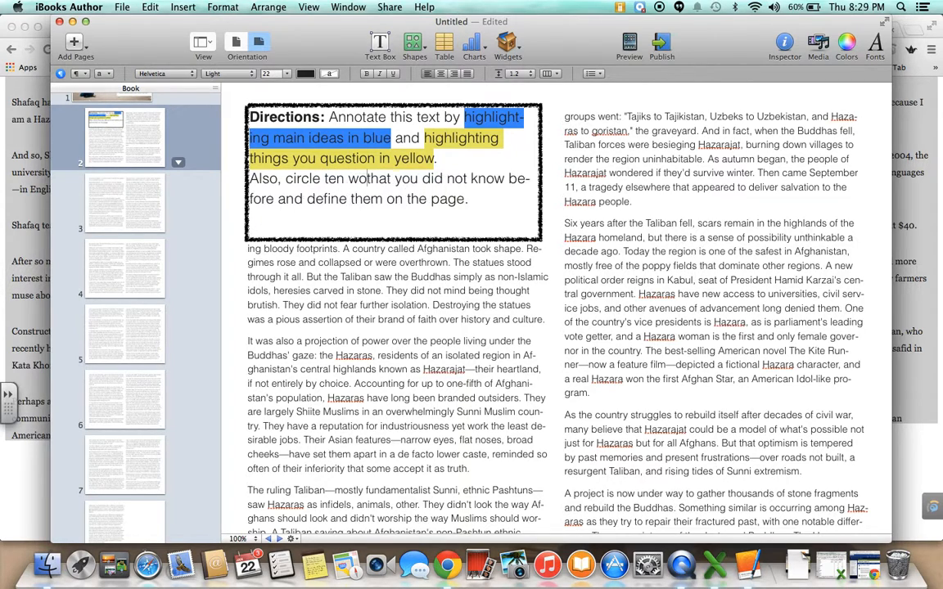
pyautogui.write('e article')
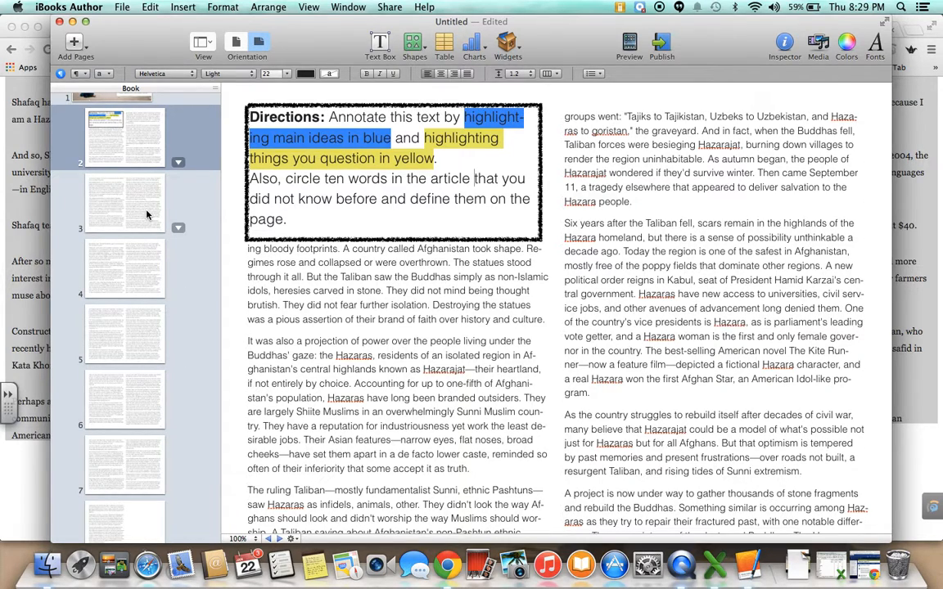
# Step: Go to page 4 and place the insertion point in the paragraph about the World Trade Center
pyautogui.scroll(2, 146, 216)
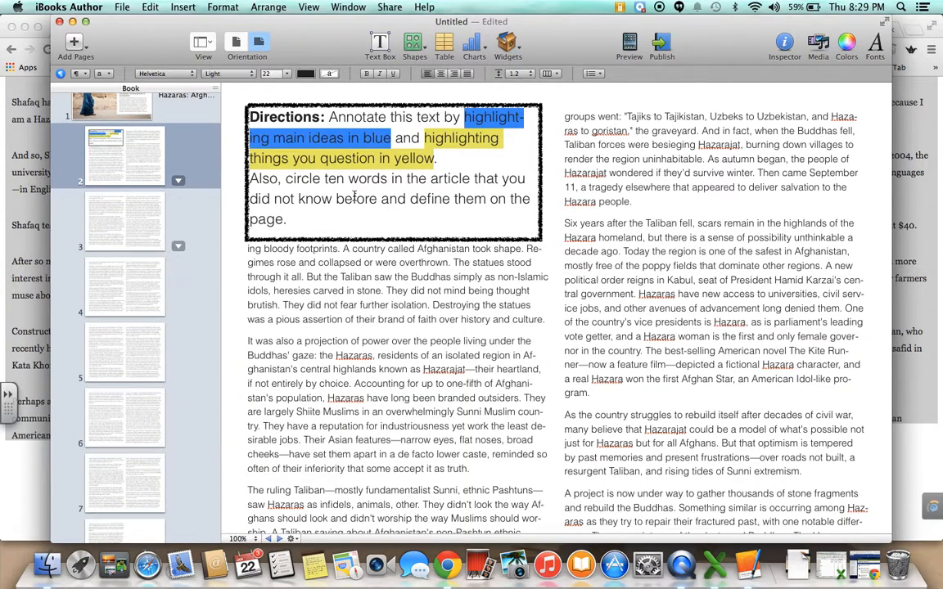
pyautogui.click(136, 297)
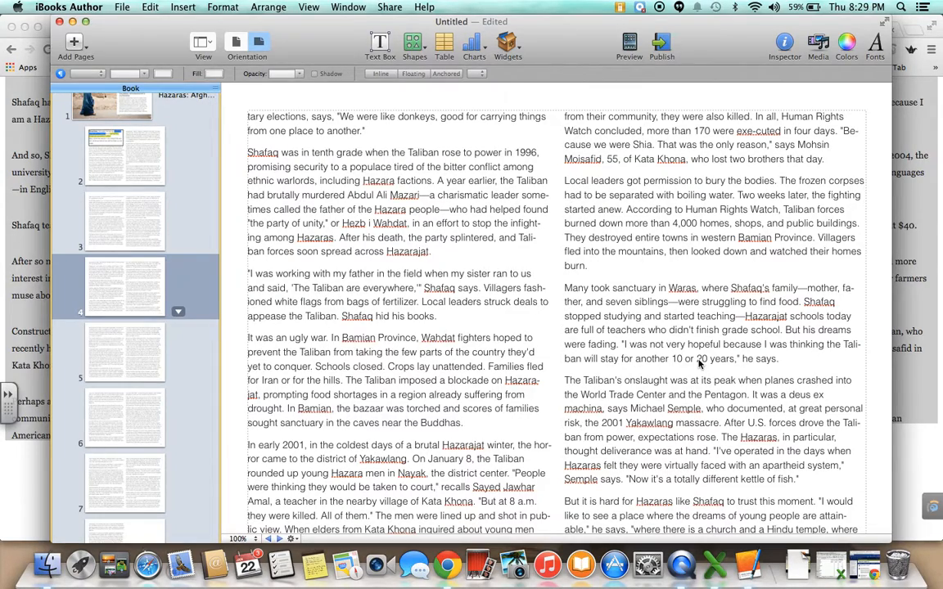
pyautogui.scroll(-1, 654, 378)
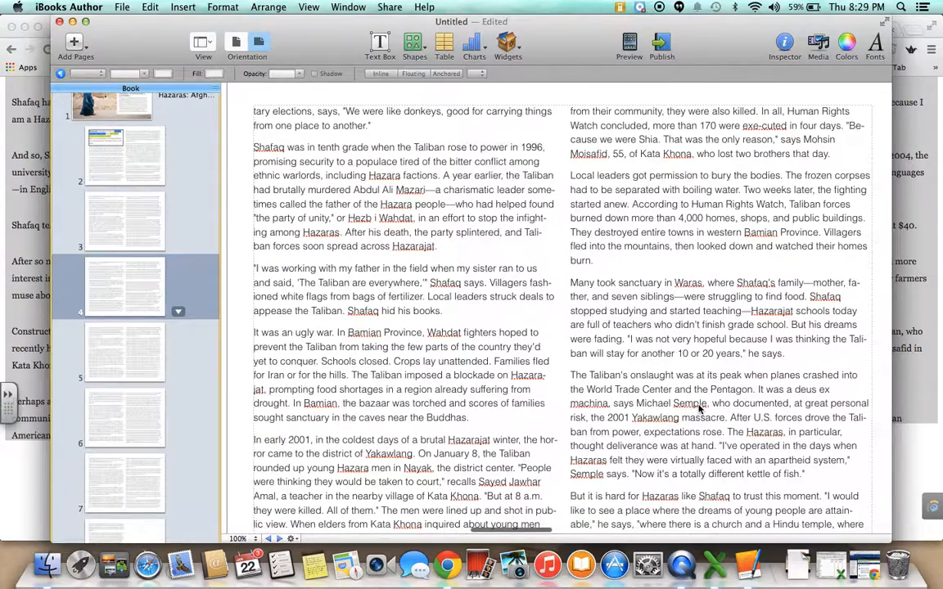
pyautogui.click(606, 392)
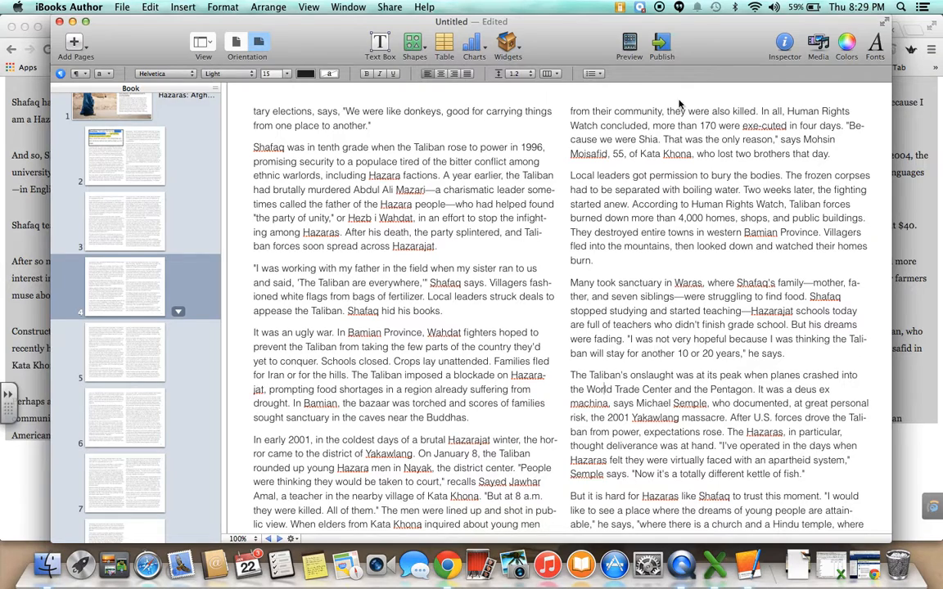
# Step: Switch to Chrome, search Google Images for "world trade center" in a new tab and show the size filter options
pyautogui.click(914, 321)
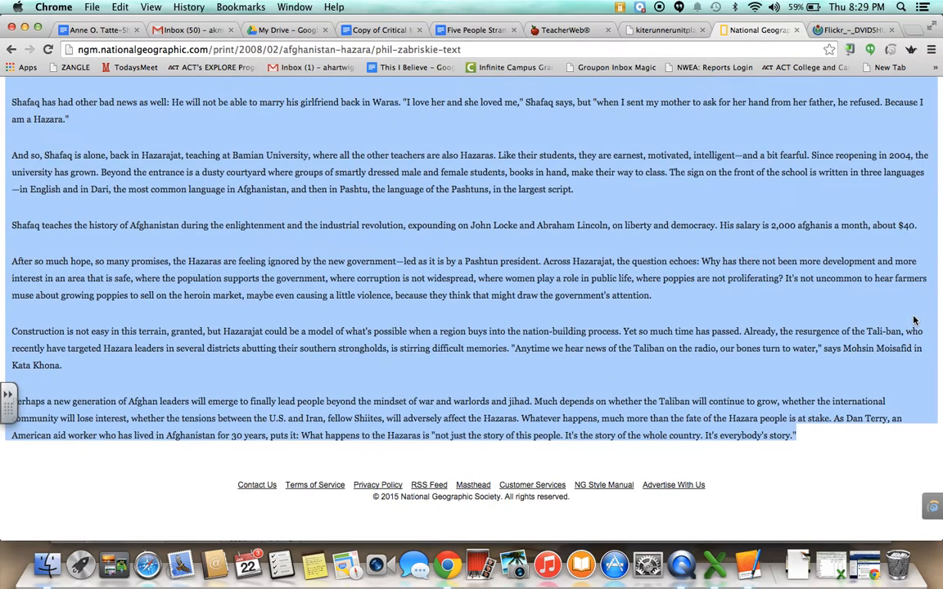
pyautogui.click(913, 29)
pyautogui.write('world trad')
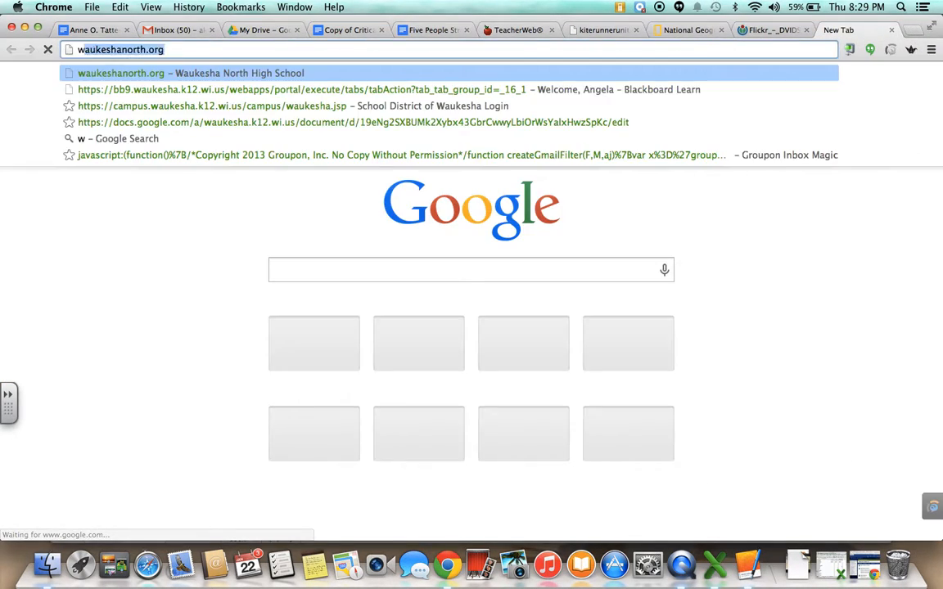
pyautogui.write('e center')
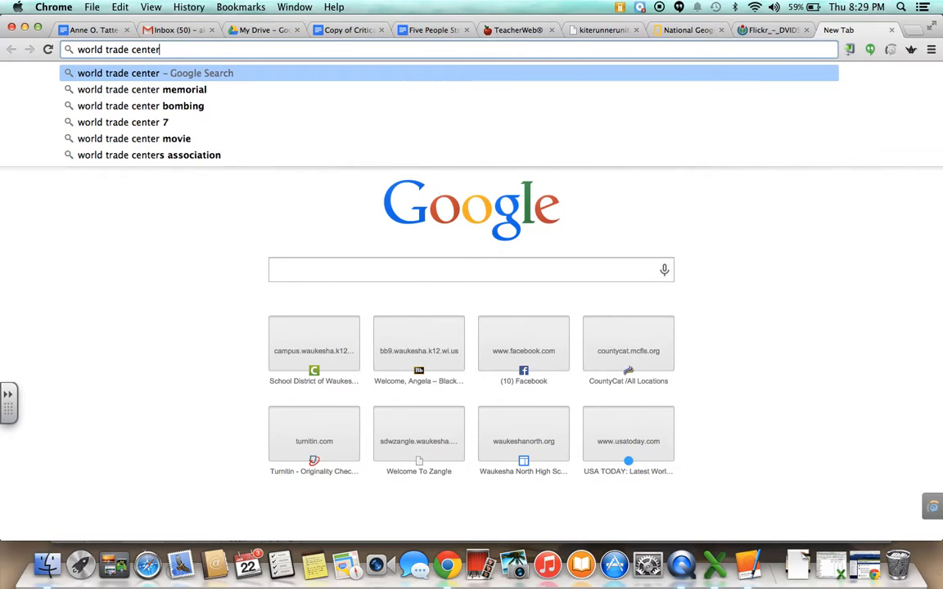
pyautogui.press('Return')
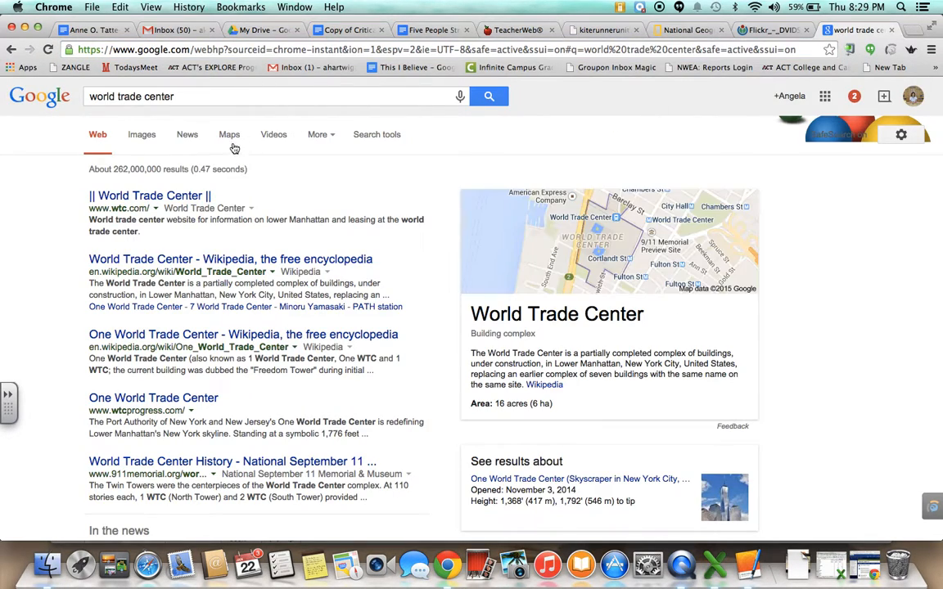
pyautogui.click(148, 136)
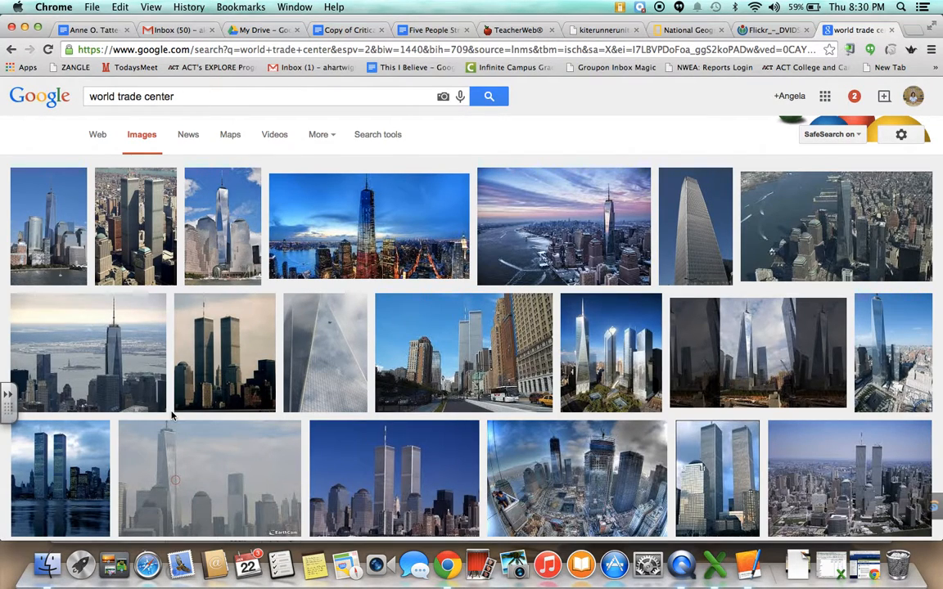
pyautogui.click(392, 138)
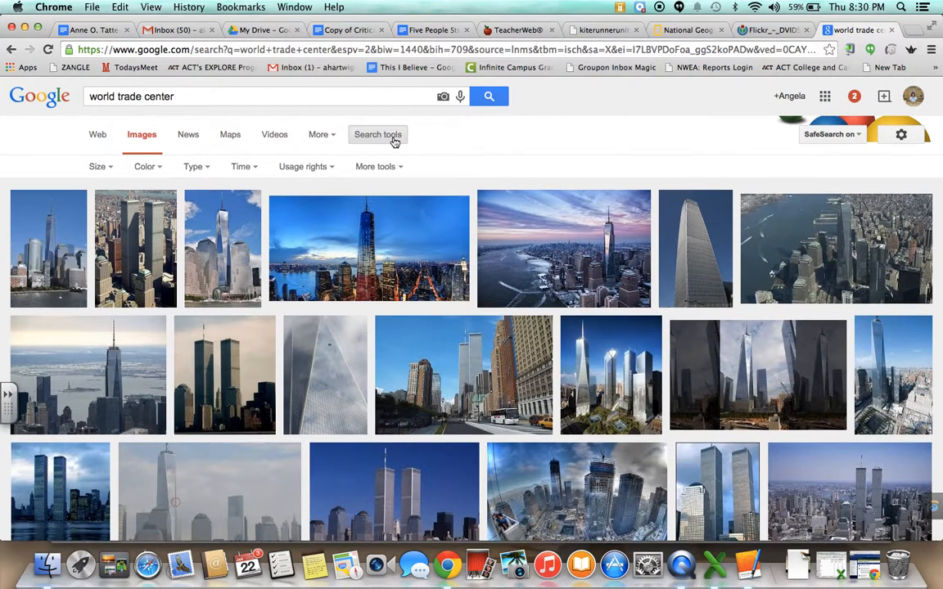
pyautogui.click(113, 168)
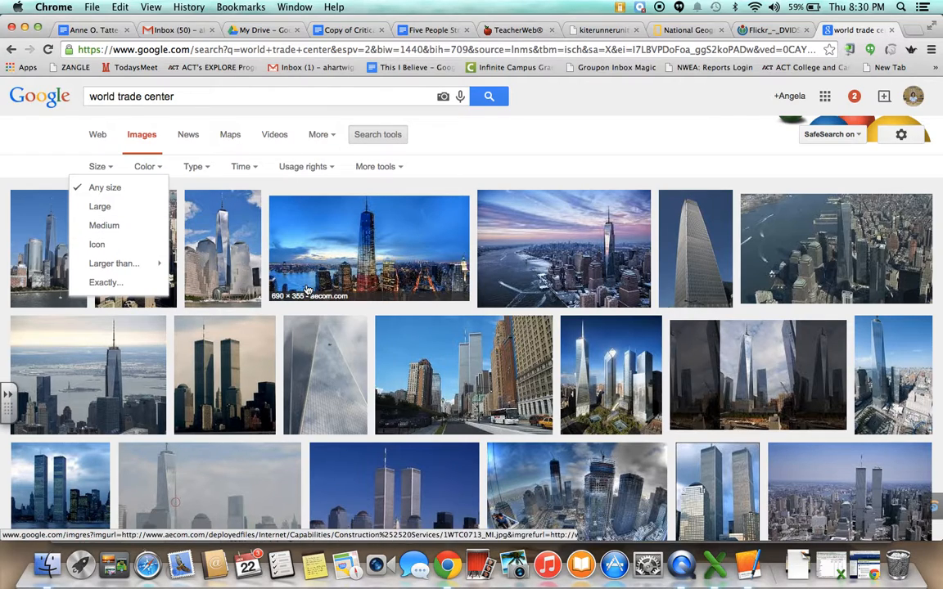
# Step: Open the HowStuffWorks twin towers picture as a standalone image and copy it
pyautogui.click(263, 366)
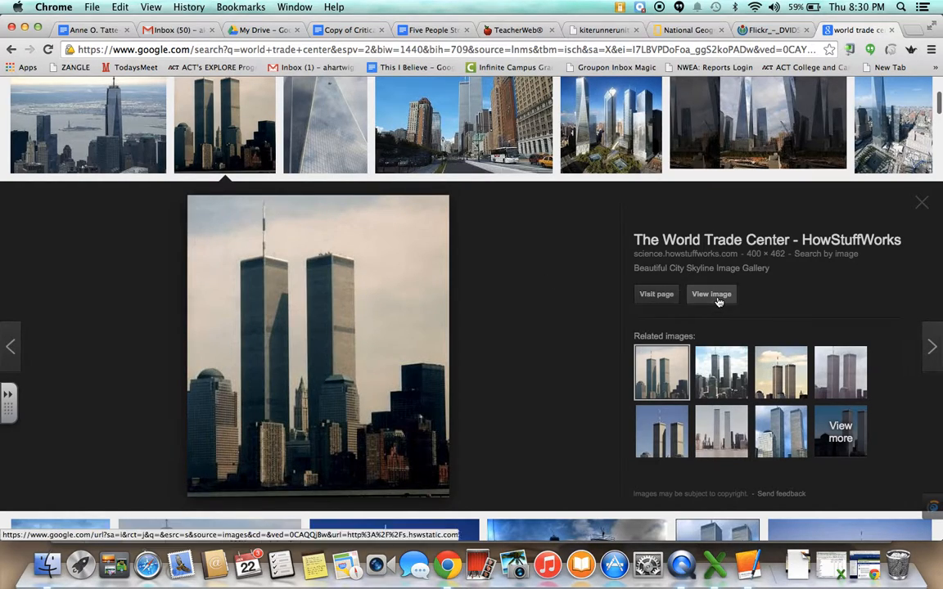
pyautogui.click(714, 296)
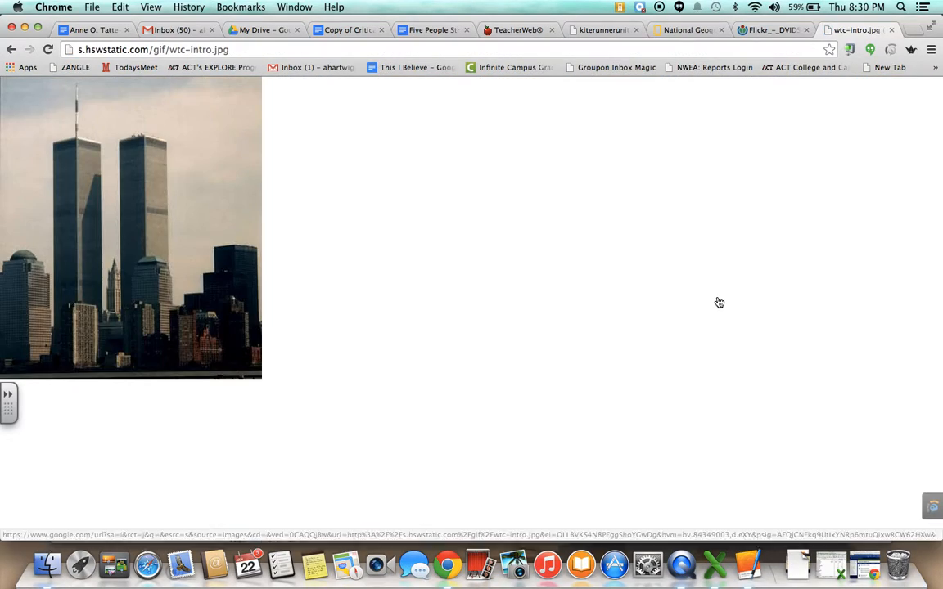
pyautogui.rightClick(202, 334)
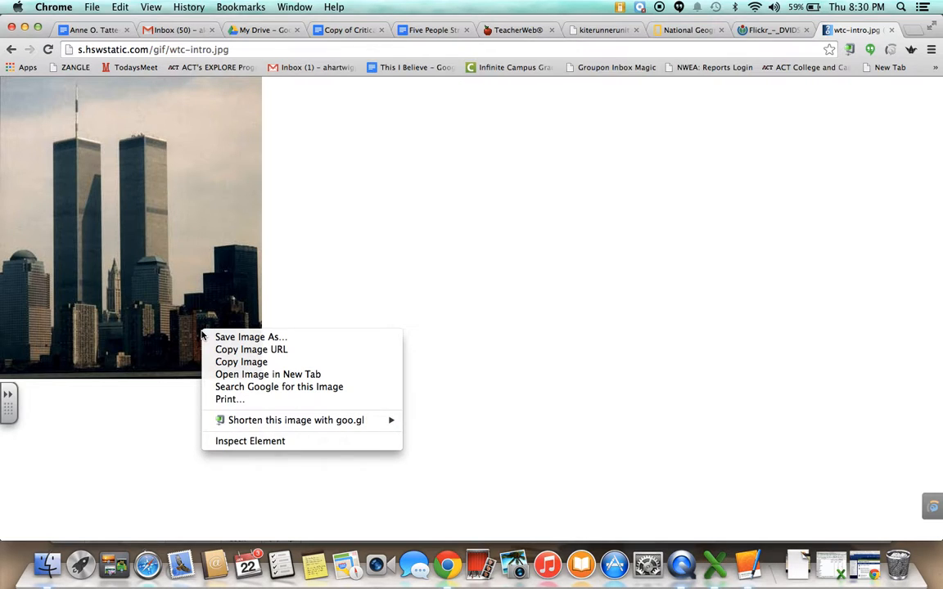
pyautogui.click(237, 362)
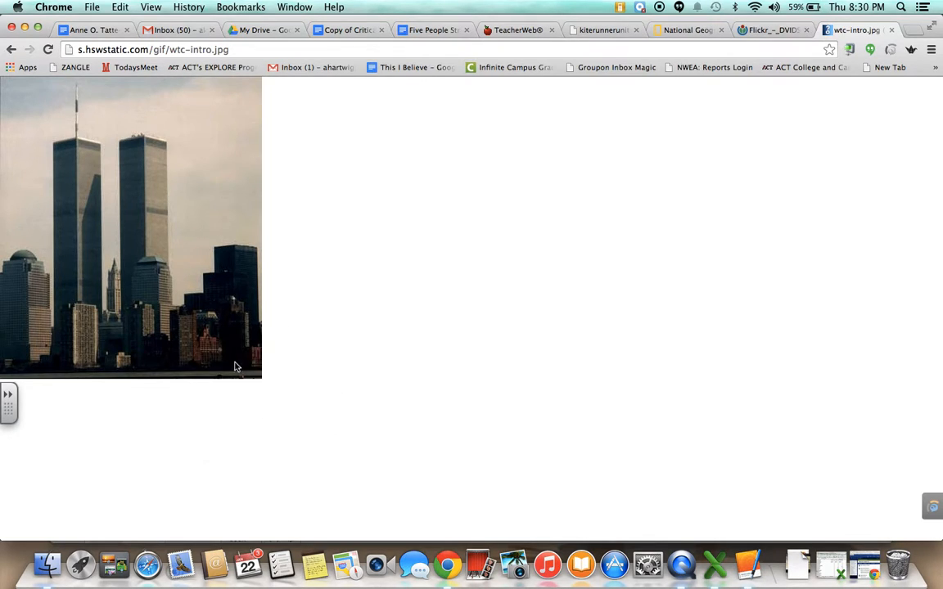
# Step: Switch to iBooks Author, paste the twin towers picture into the World Trade Center paragraph and shrink it to roughly half its size
pyautogui.click(747, 564)
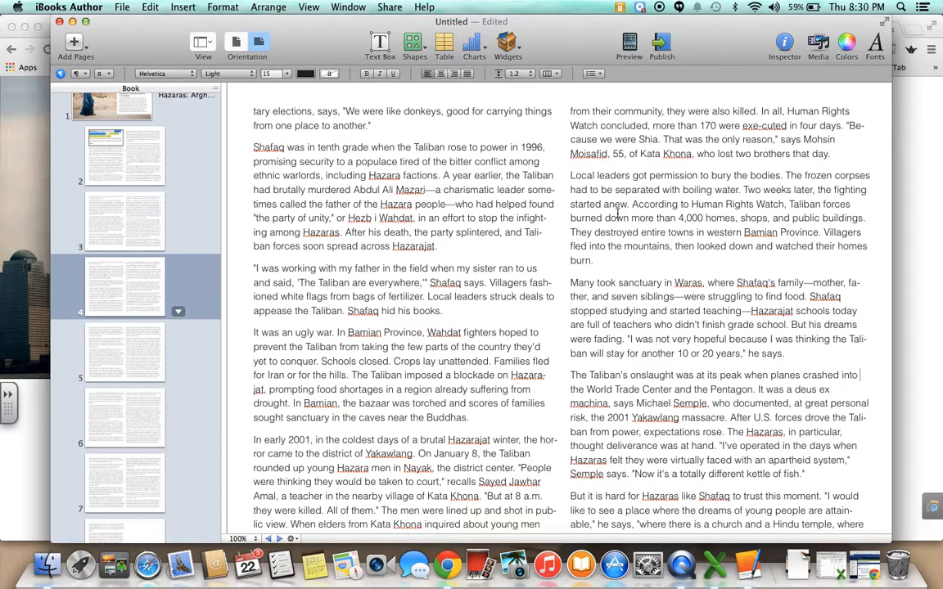
pyautogui.press('super+v')
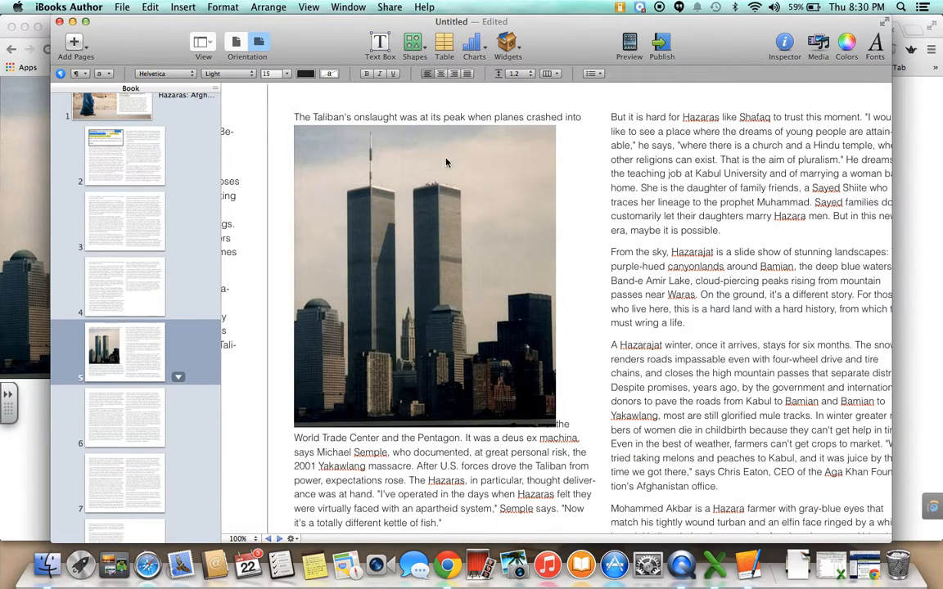
pyautogui.click(448, 249)
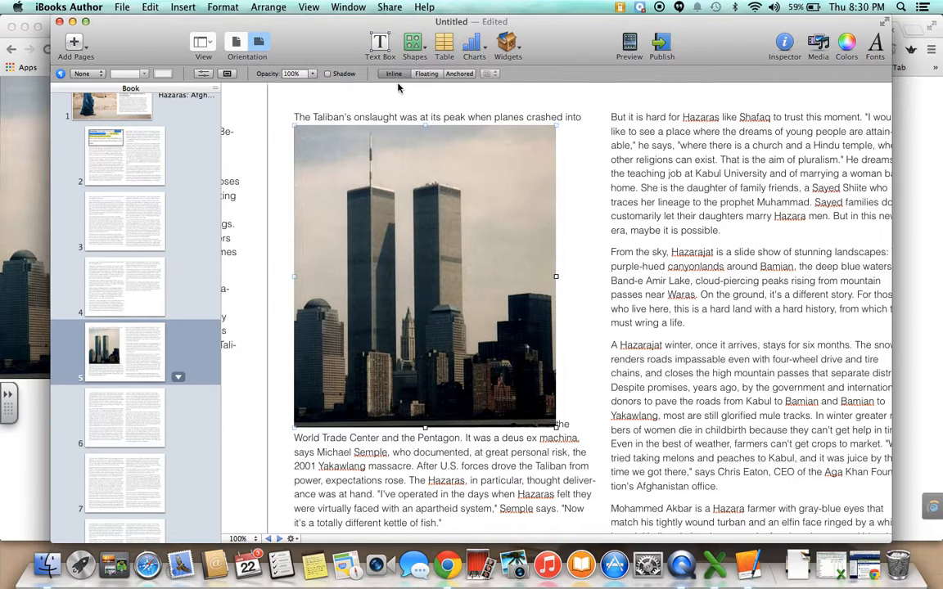
pyautogui.moveTo(555, 427); pyautogui.dragTo(606, 279)
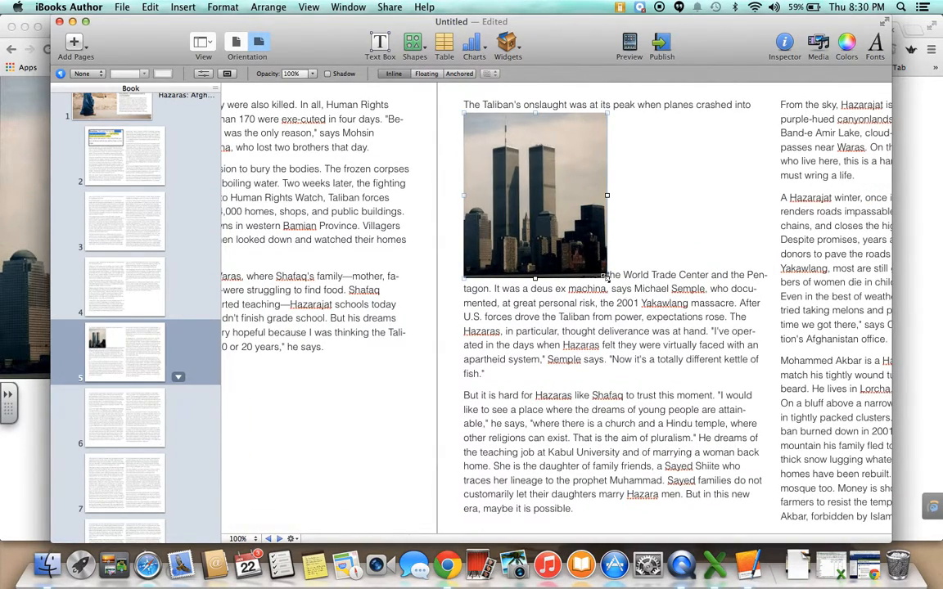
# Step: Make the twin towers picture floating and place it beside the World Trade Center paragraph in page 4's second column
pyautogui.click(434, 77)
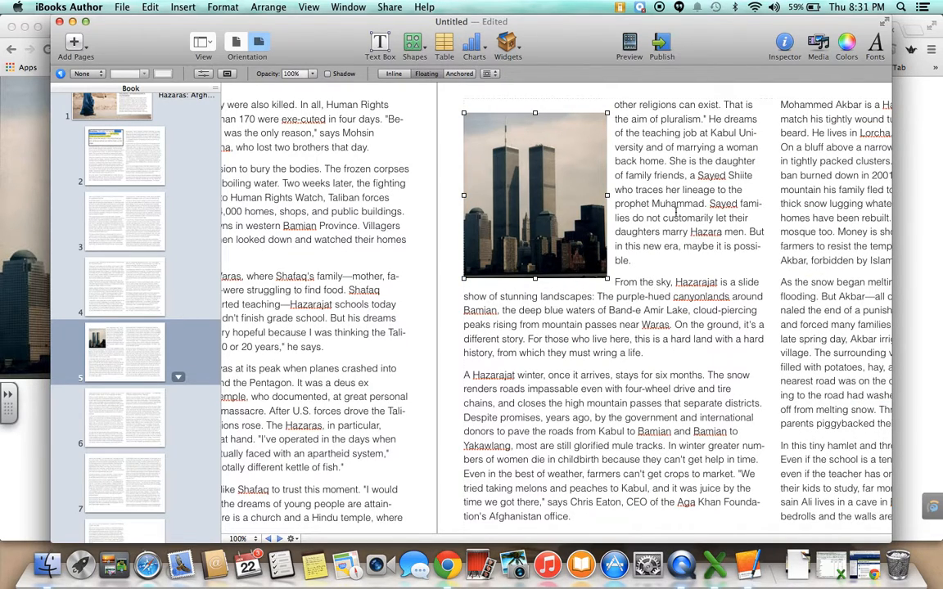
pyautogui.moveTo(526, 206); pyautogui.dragTo(392, 482)
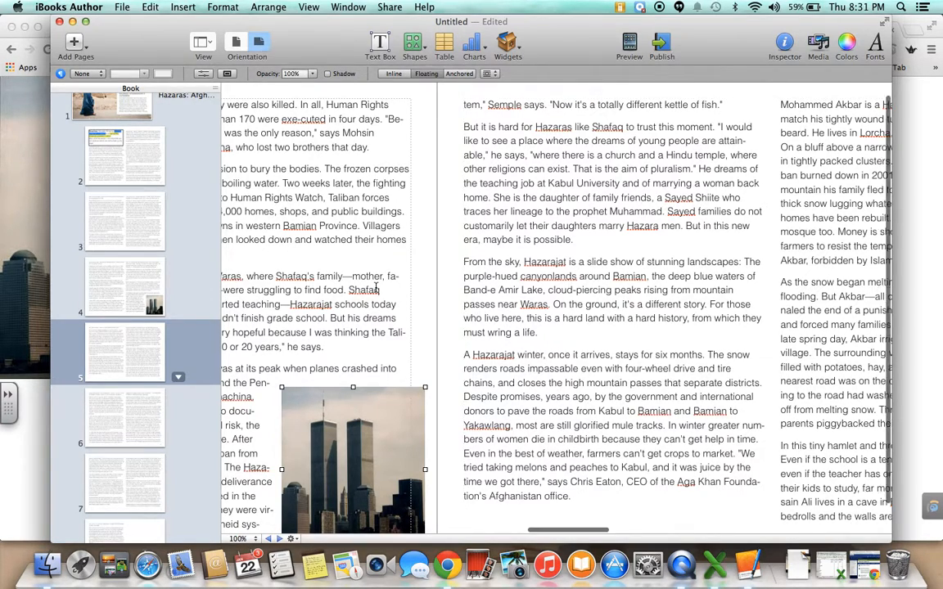
pyautogui.hscroll(-5, 376, 288)
pyautogui.hscroll(-3, 376, 288)
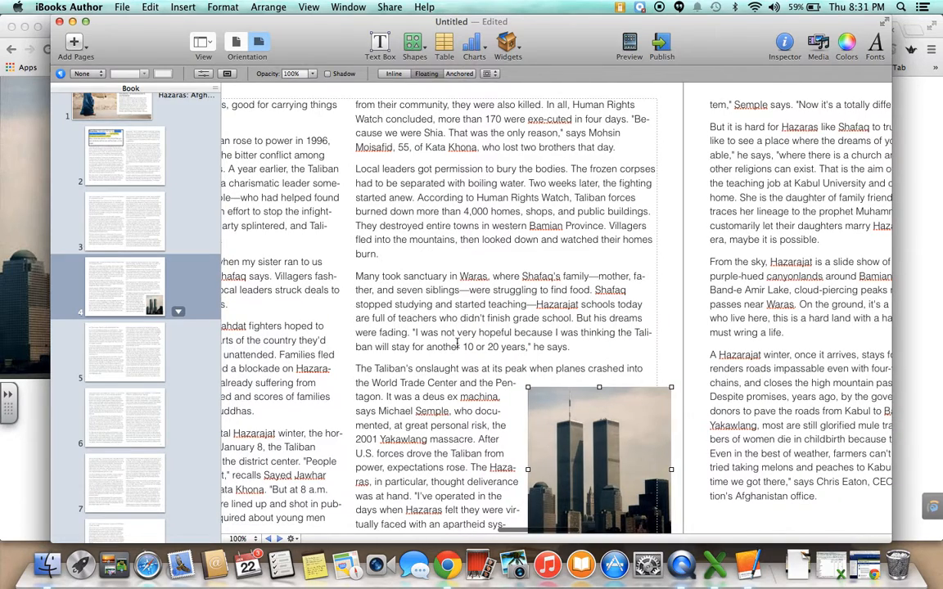
pyautogui.moveTo(595, 434); pyautogui.dragTo(575, 430)
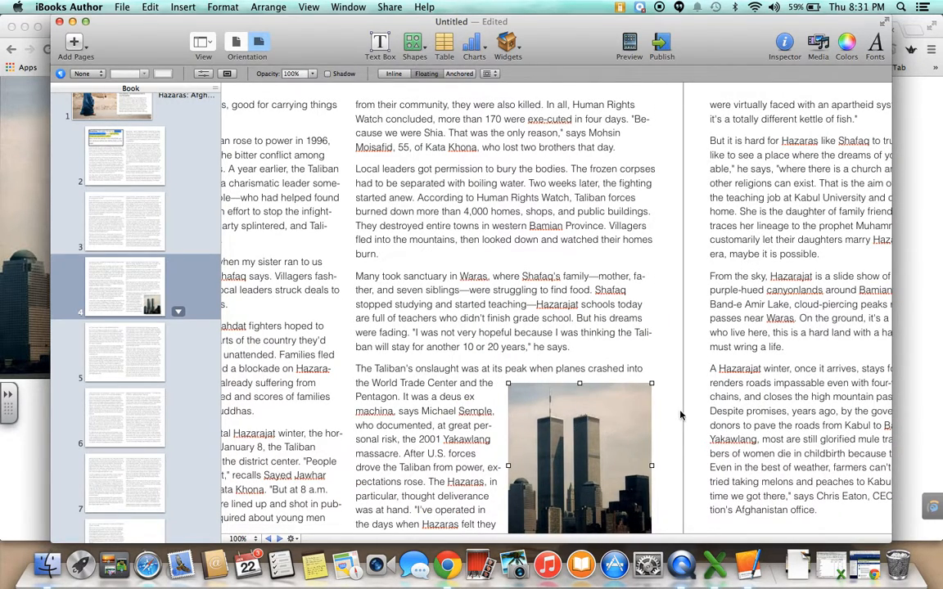
pyautogui.scroll(-2, 680, 414)
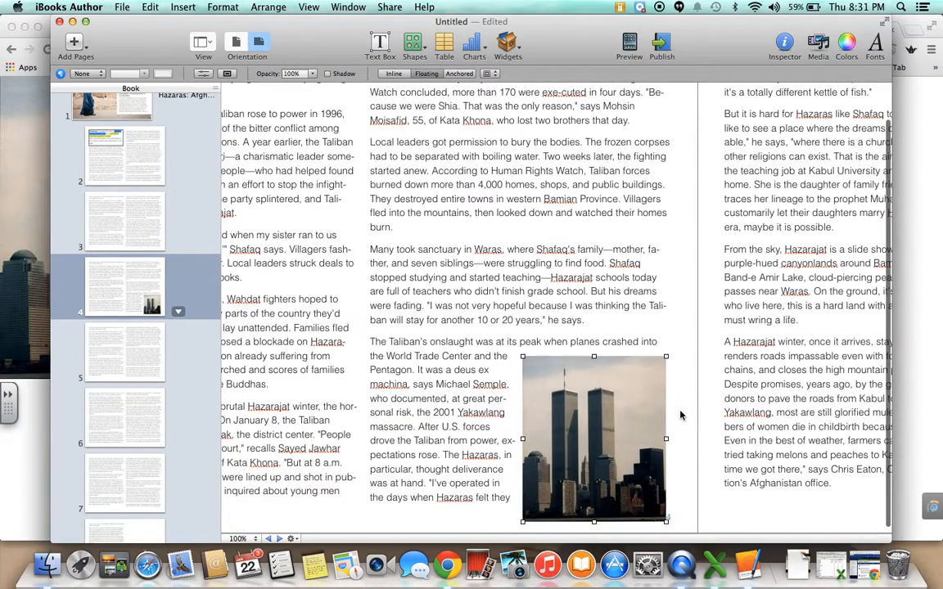
pyautogui.moveTo(622, 440); pyautogui.dragTo(611, 422)
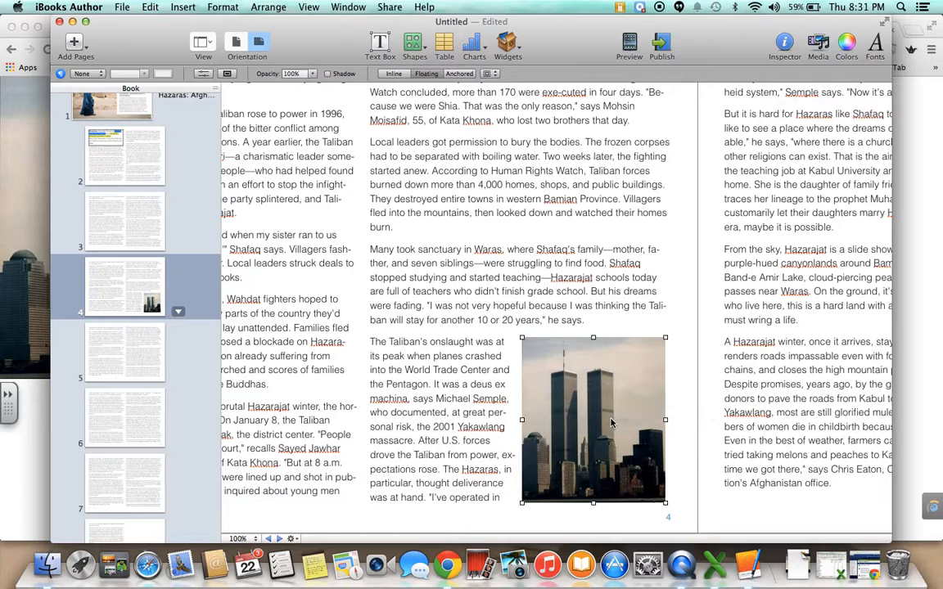
# Step: Add a text box on page 4 and fill it with the twin towers picture's web address copied from Chrome
pyautogui.click(381, 45)
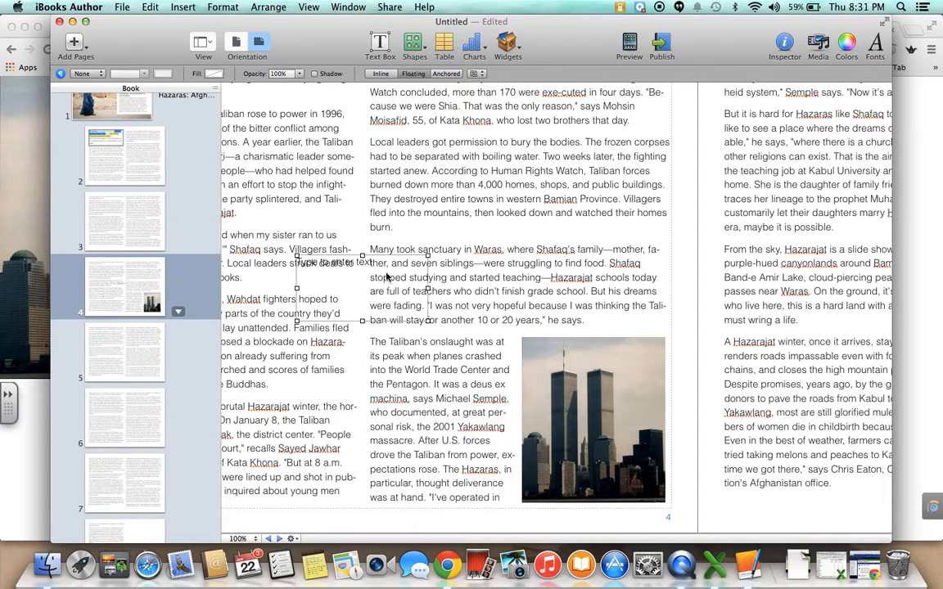
pyautogui.click(325, 259)
pyautogui.click(918, 175)
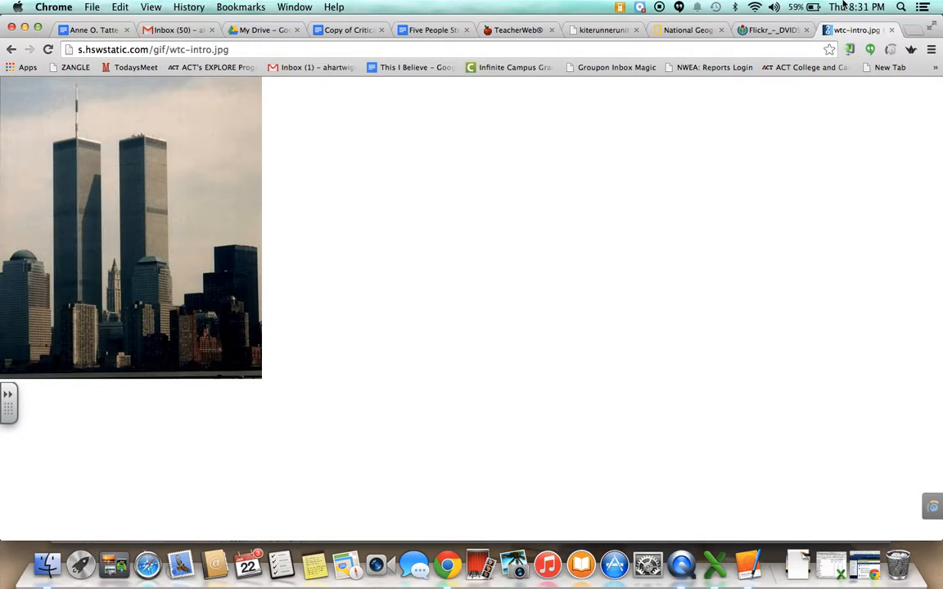
pyautogui.click(243, 50)
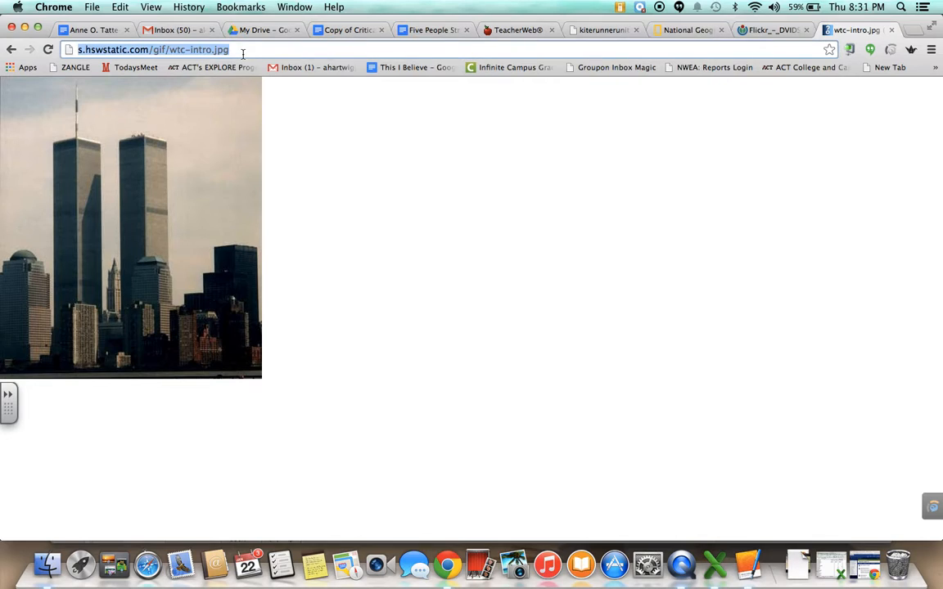
pyautogui.press('super+c')
pyautogui.click(747, 565)
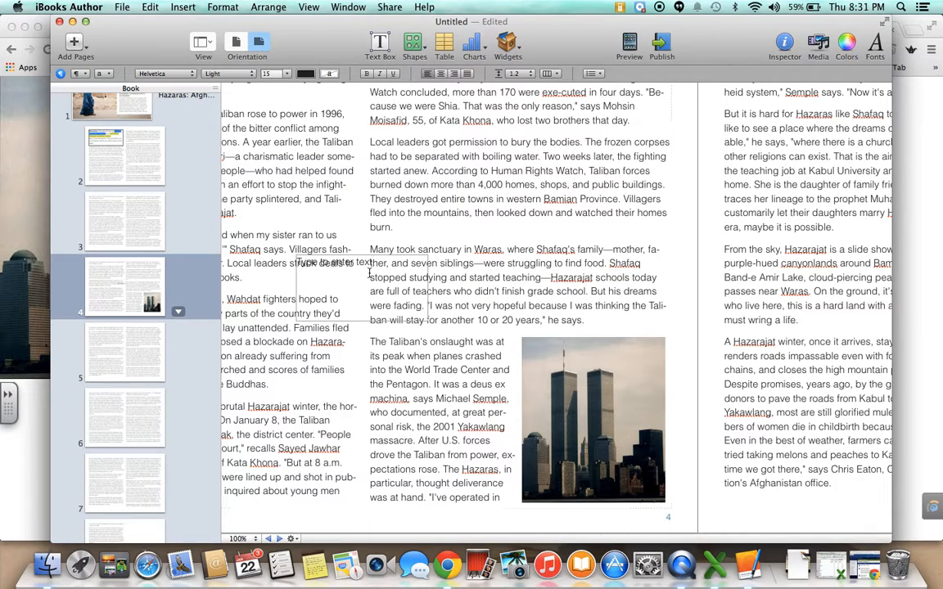
pyautogui.moveTo(384, 261); pyautogui.dragTo(289, 261)
pyautogui.press('super+v')
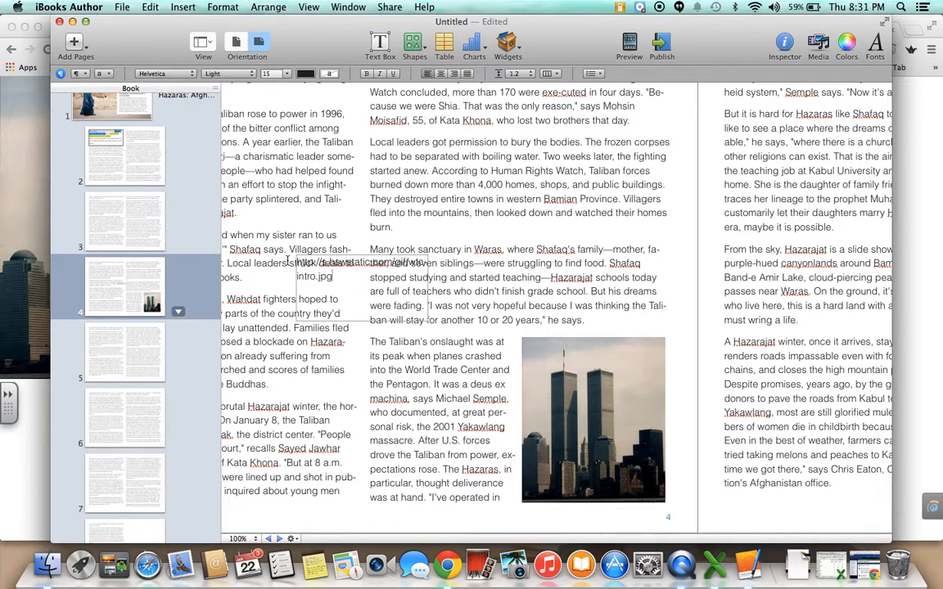
# Step: Move the web address text box to the foot of page 4's second column and raise the twin towers picture above it
pyautogui.doubleClick(357, 300)
pyautogui.click(369, 334)
pyautogui.moveTo(363, 281); pyautogui.dragTo(575, 518)
pyautogui.moveTo(567, 411); pyautogui.dragTo(566, 374)
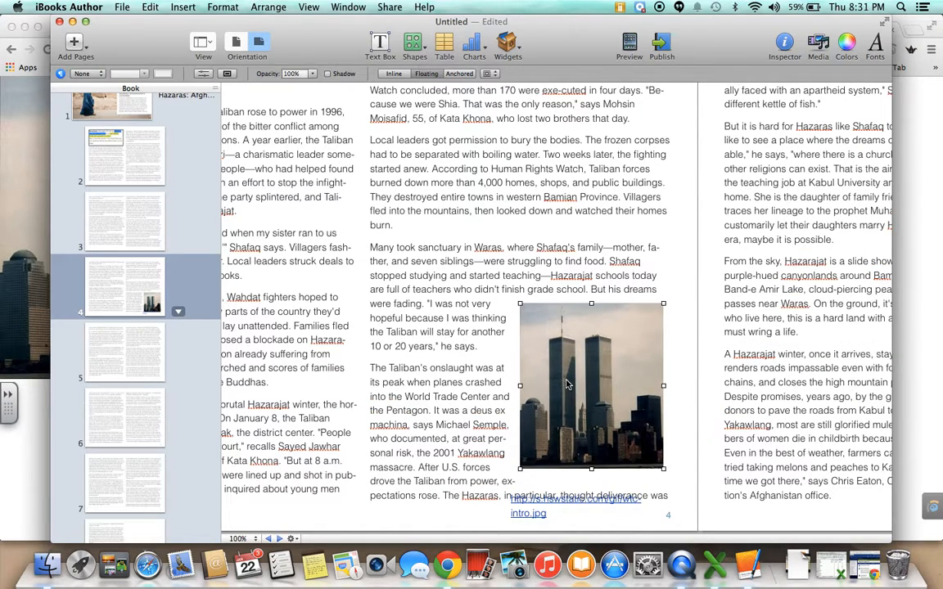
# Step: Move the web address text box directly beneath the twin towers picture on page 4 and widen it to the column's edge
pyautogui.moveTo(515, 509); pyautogui.dragTo(567, 495)
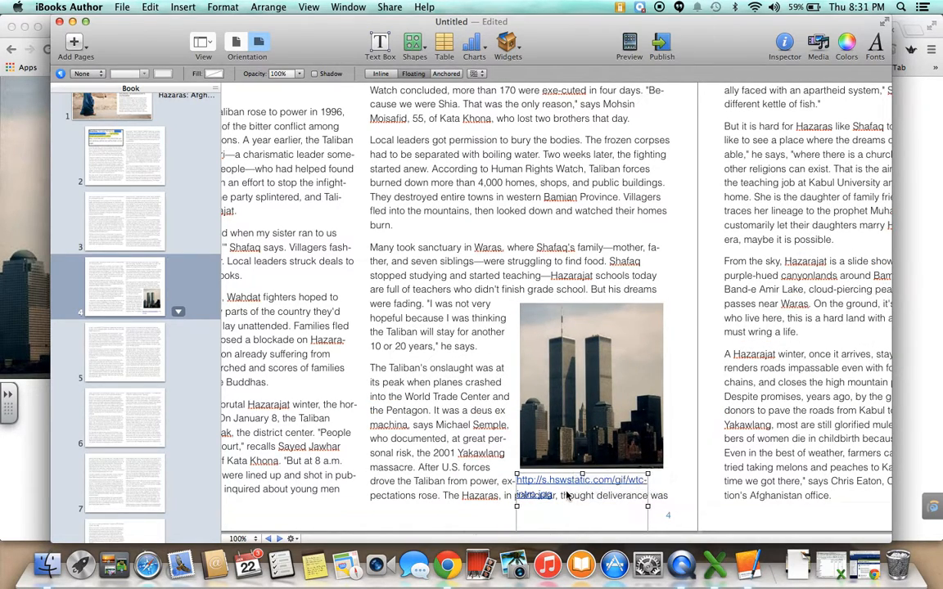
pyautogui.moveTo(648, 505); pyautogui.dragTo(669, 508)
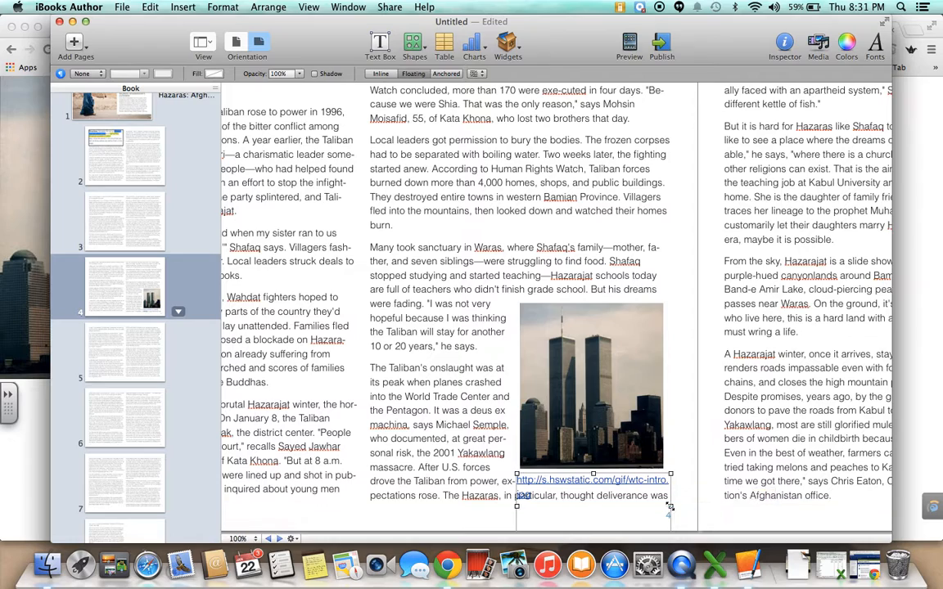
pyautogui.hscroll(-1, 652, 463)
pyautogui.moveTo(615, 385); pyautogui.dragTo(615, 384)
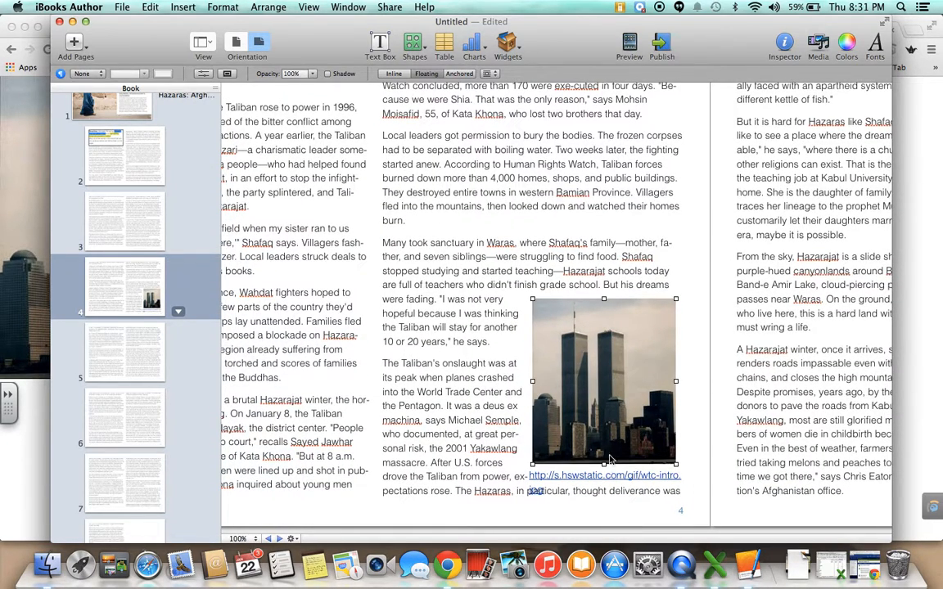
pyautogui.click(607, 487)
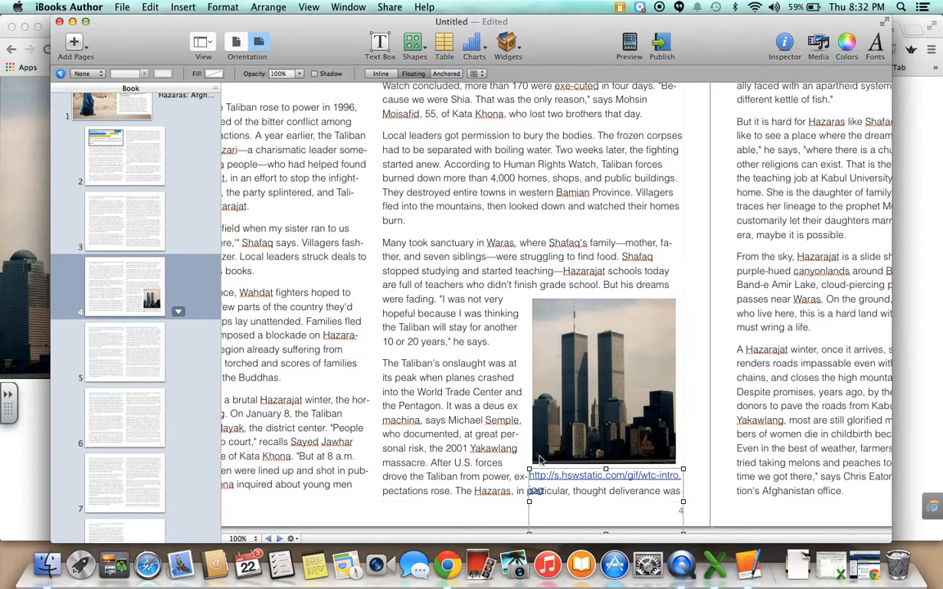
# Step: Set the web address under the twin towers picture to font size 11
pyautogui.click(555, 503)
pyautogui.moveTo(550, 492); pyautogui.dragTo(529, 475)
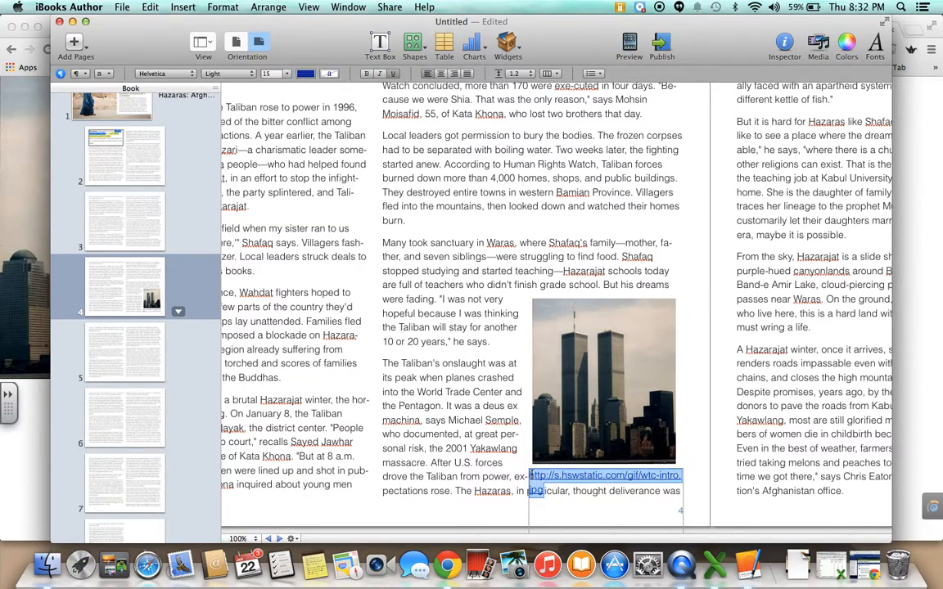
pyautogui.click(260, 73)
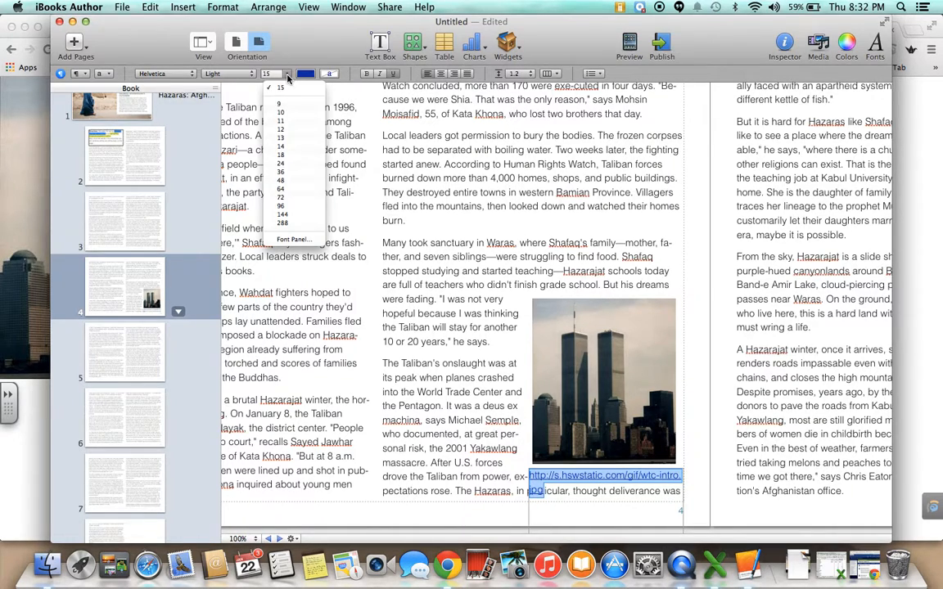
pyautogui.click(259, 109)
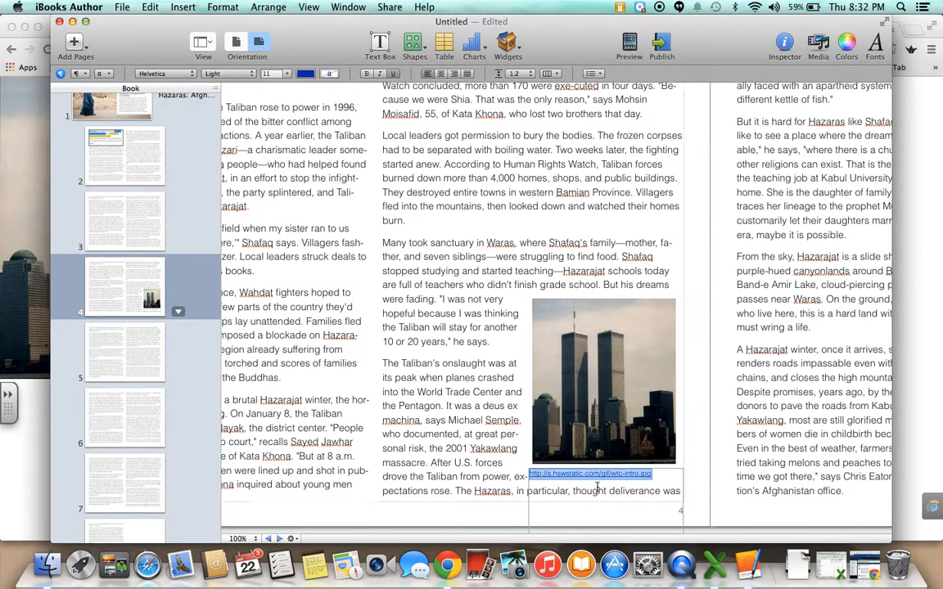
pyautogui.hscroll(-1, 717, 470)
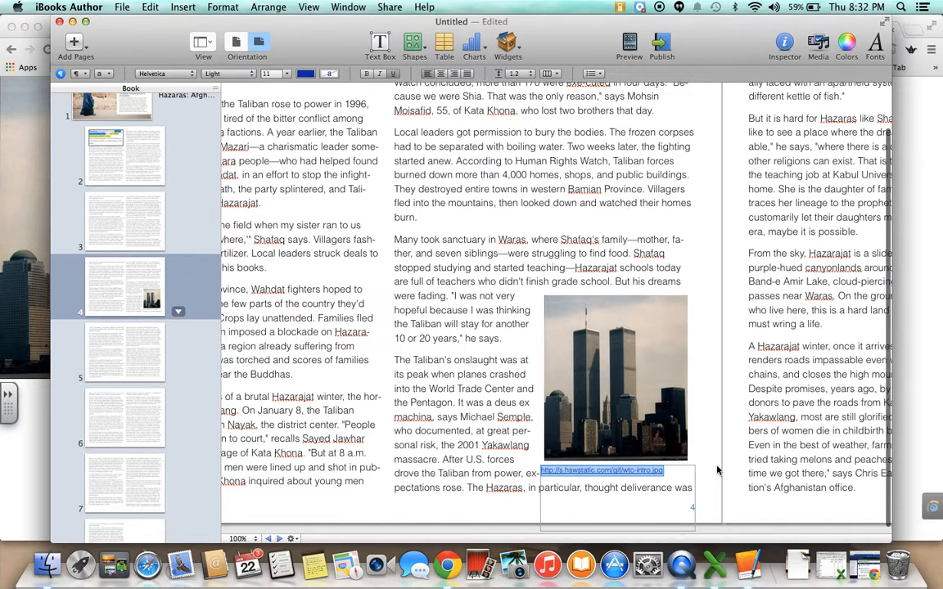
pyautogui.click(637, 426)
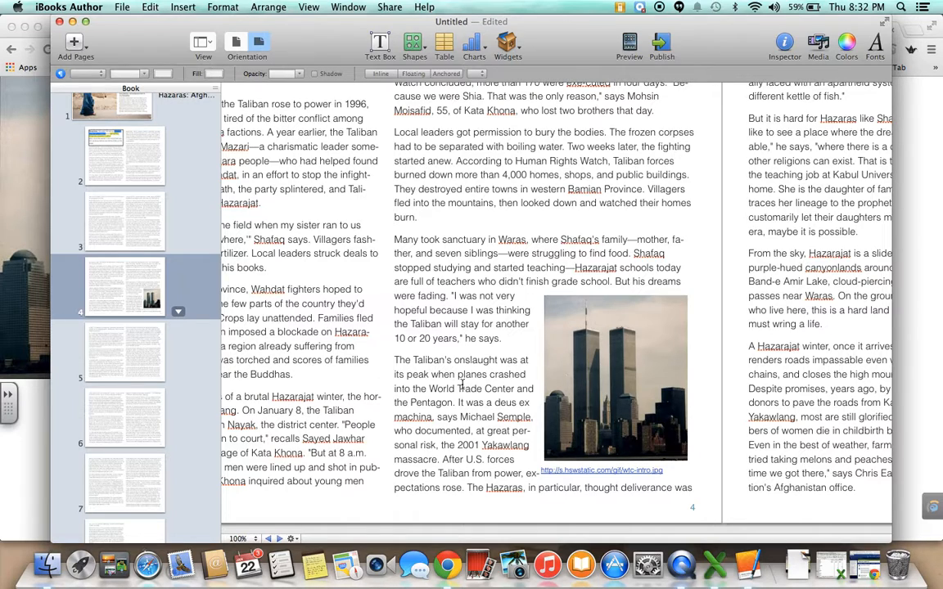
# Step: Copy the directions box from page 2 and paste it into page 3's second column above the paragraph starting "In recent times"
pyautogui.click(113, 227)
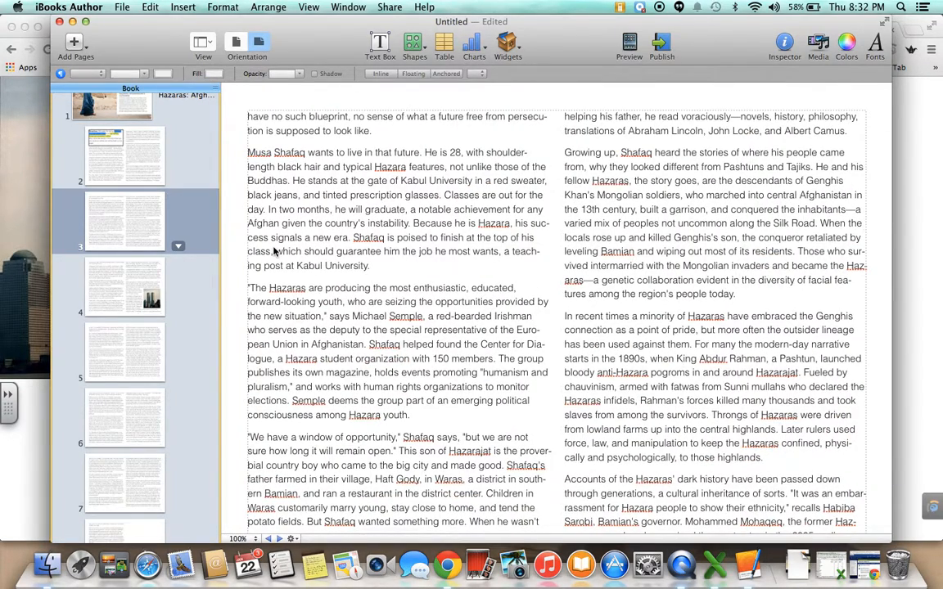
pyautogui.hscroll(1, 274, 251)
pyautogui.hscroll(-20, 275, 250)
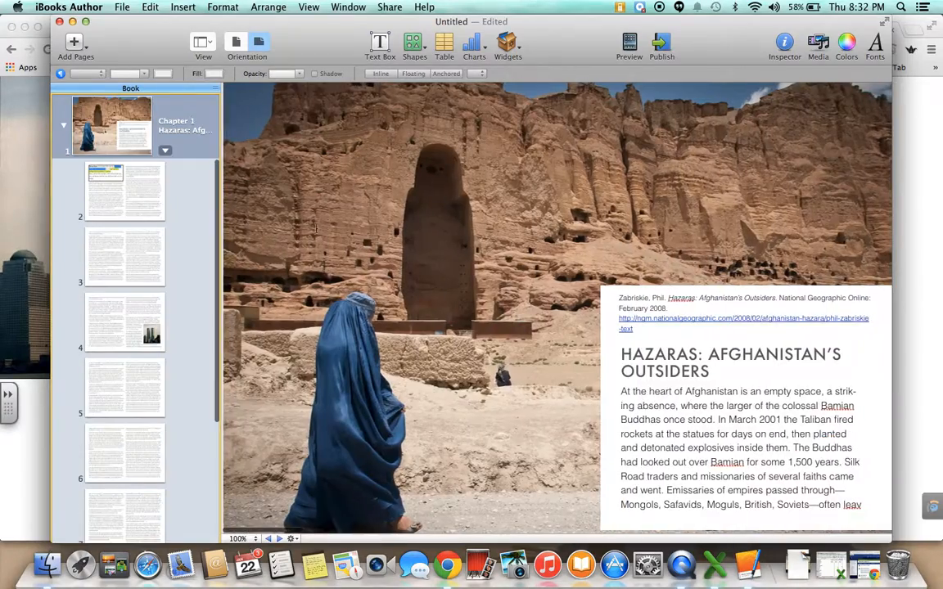
pyautogui.hscroll(20, 372, 231)
pyautogui.click(455, 137)
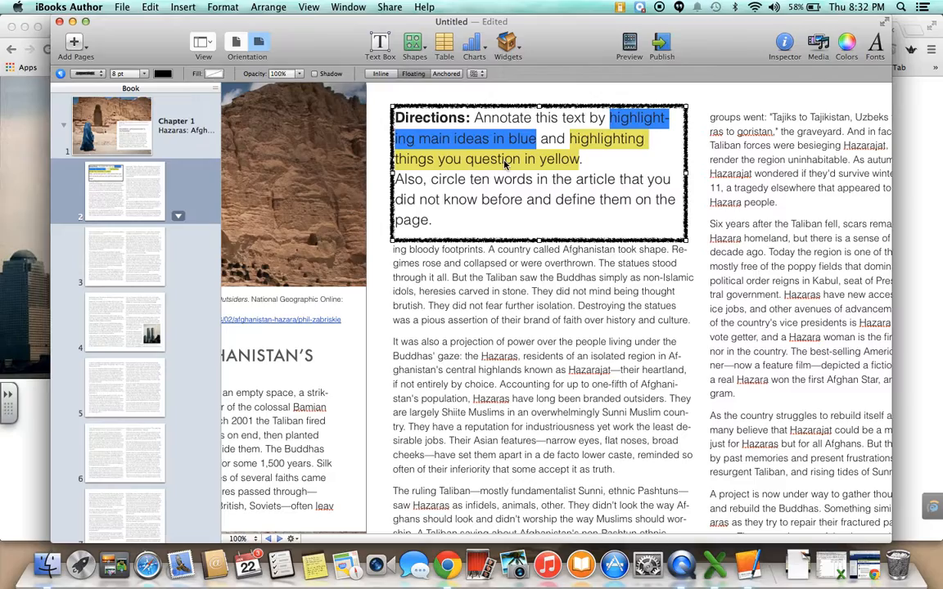
pyautogui.hscroll(20, 505, 163)
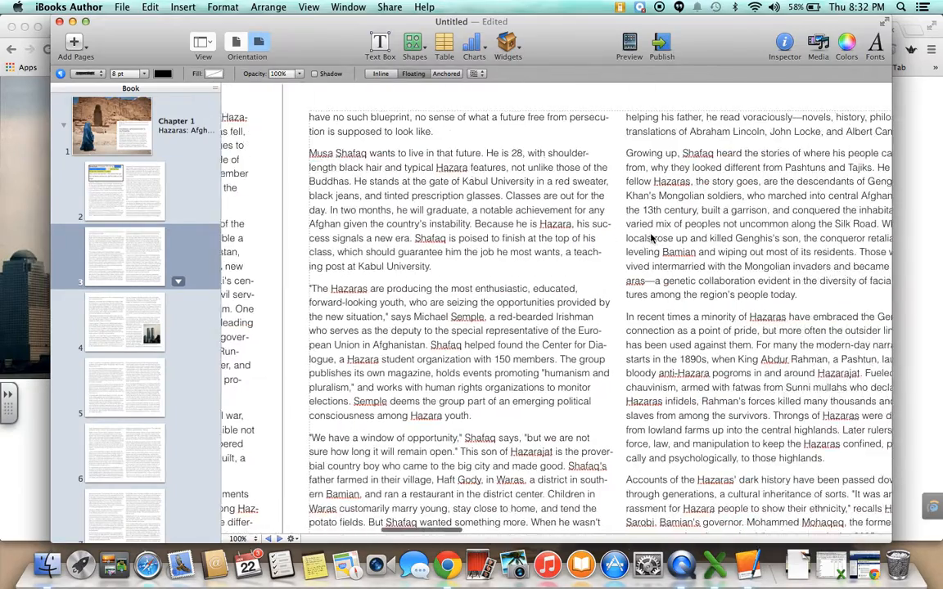
pyautogui.hscroll(3, 652, 238)
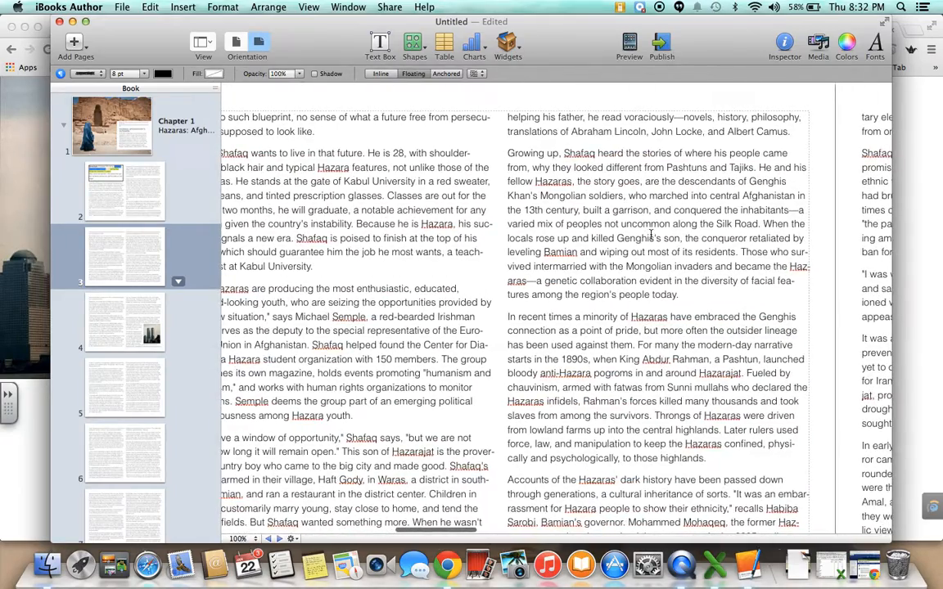
pyautogui.click(516, 309)
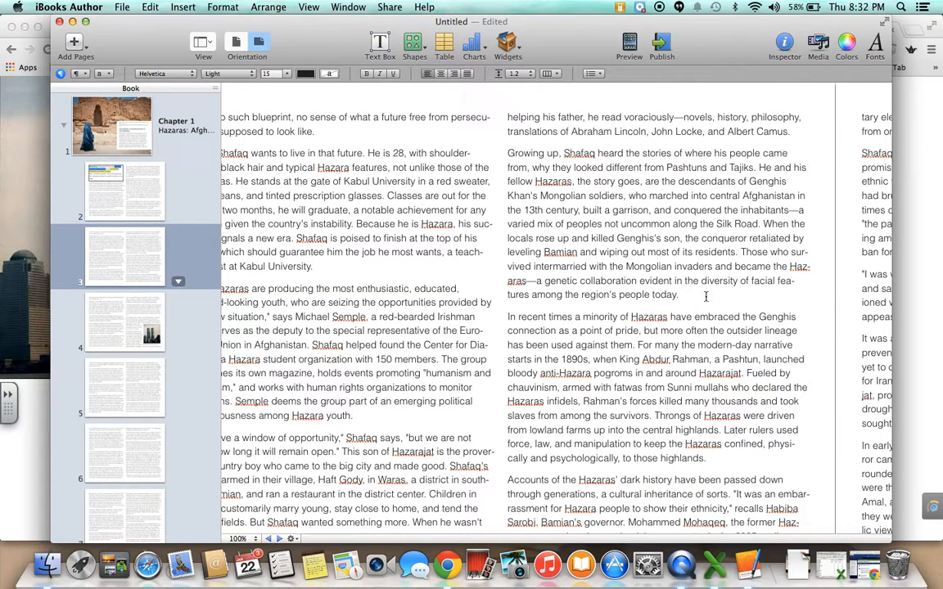
pyautogui.press('cmd+v')
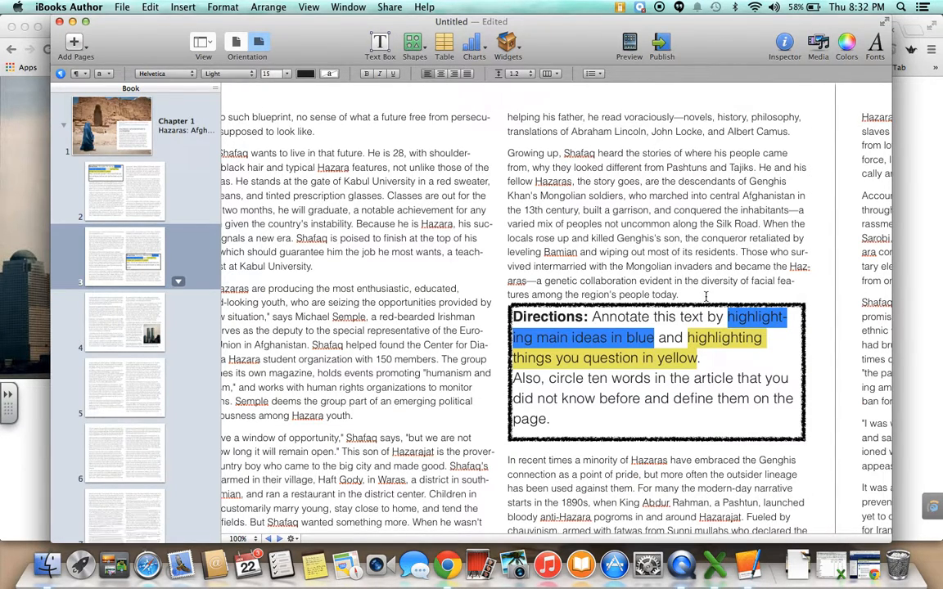
pyautogui.click(655, 407)
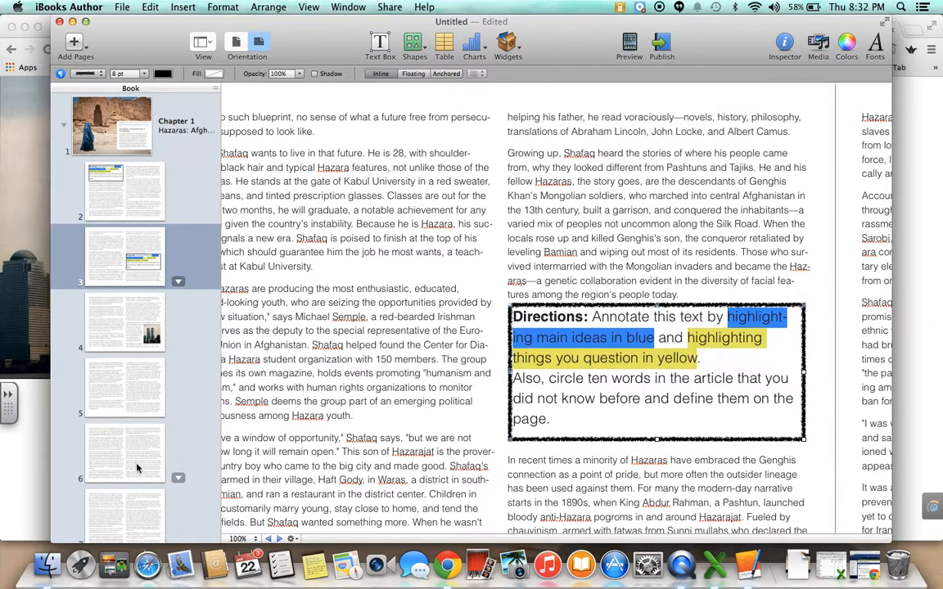
# Step: Try inserting a copy of the directions box on page 4 above the paragraph starting "I was working with my father"
pyautogui.hscroll(5, 607, 393)
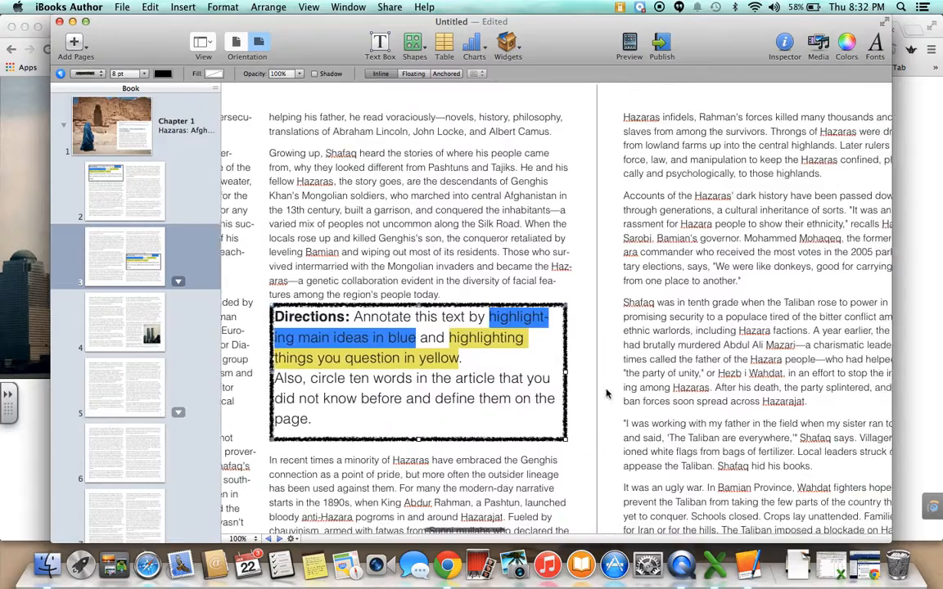
pyautogui.hscroll(8, 606, 394)
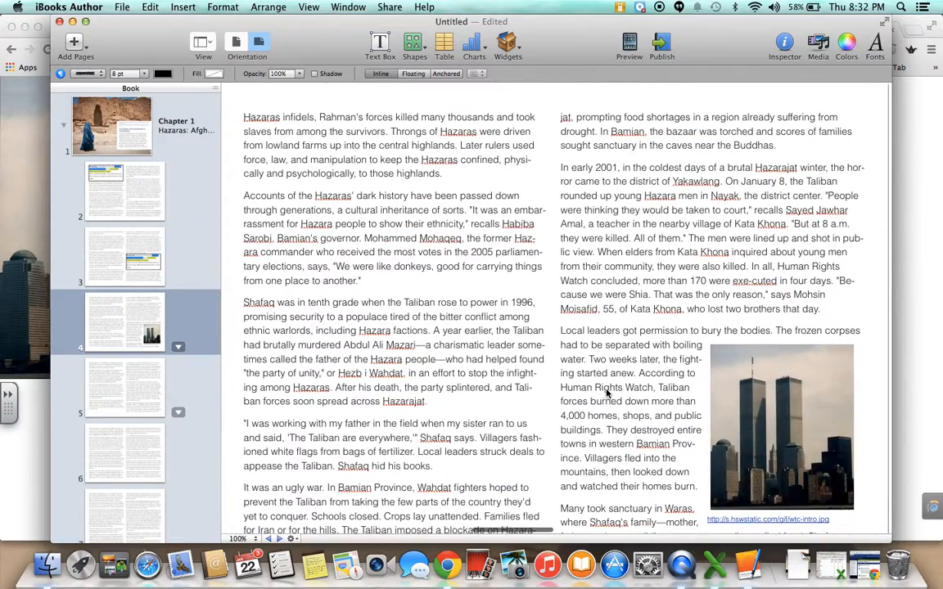
pyautogui.click(249, 420)
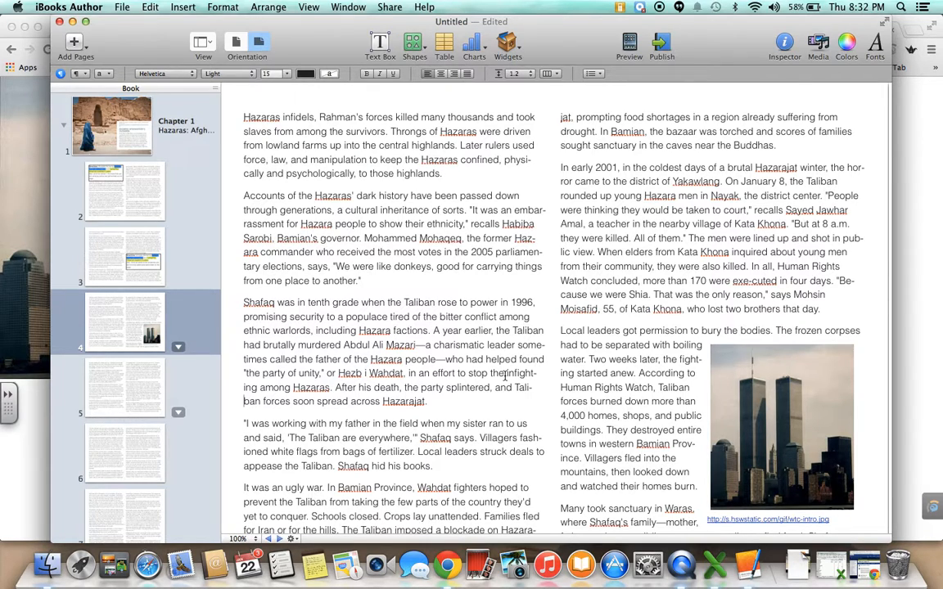
pyautogui.press('Return')
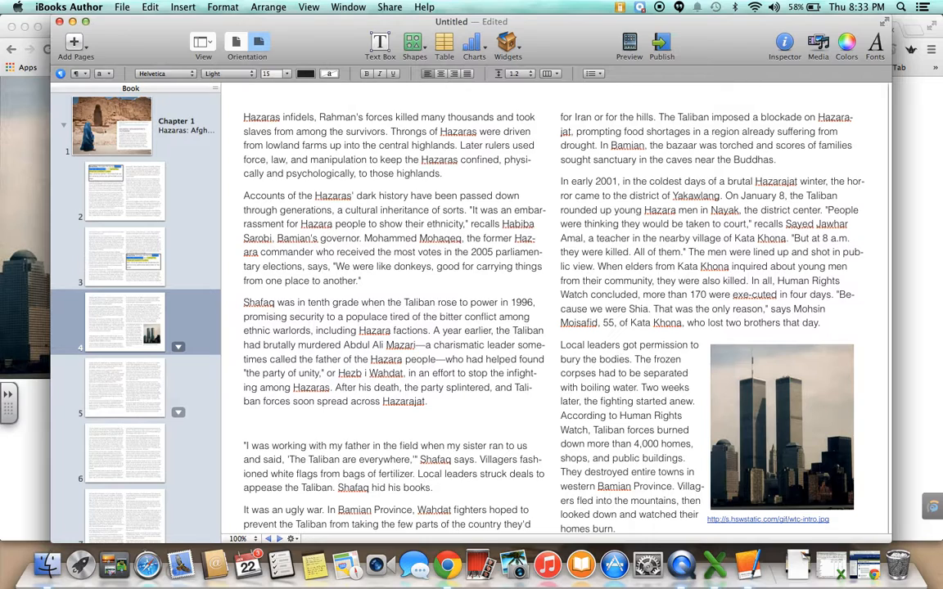
pyautogui.press('super+v')
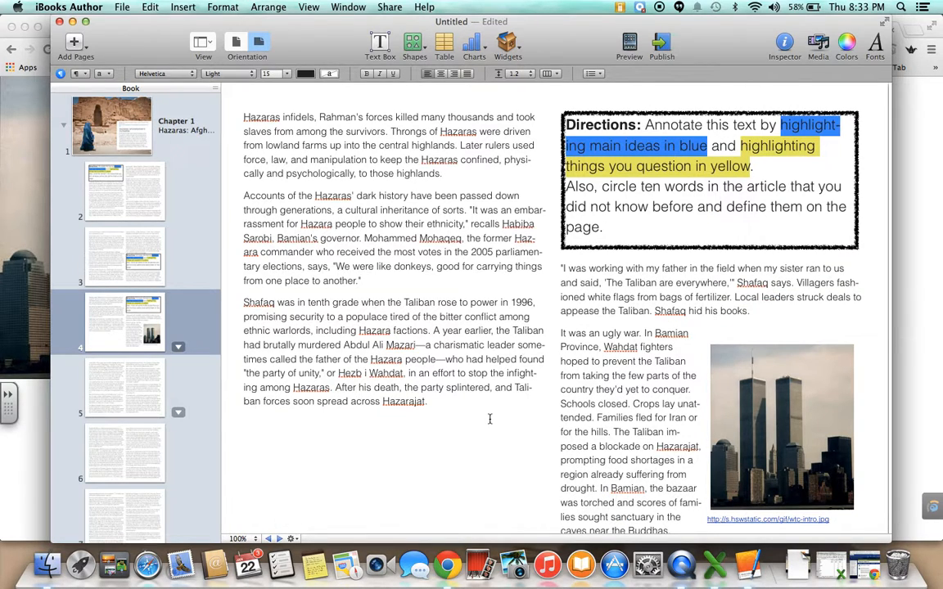
pyautogui.scroll(-1, 428, 483)
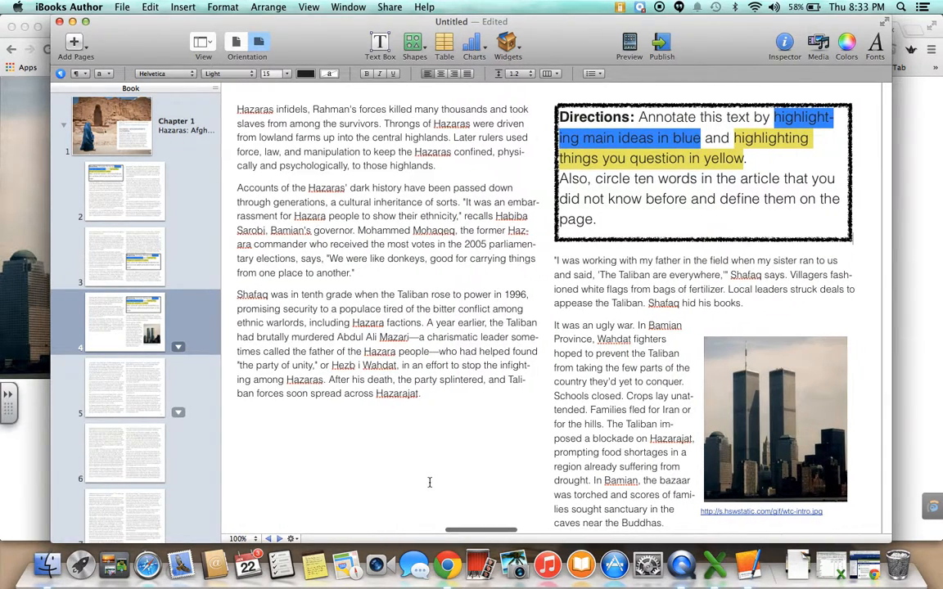
pyautogui.press('super+z')
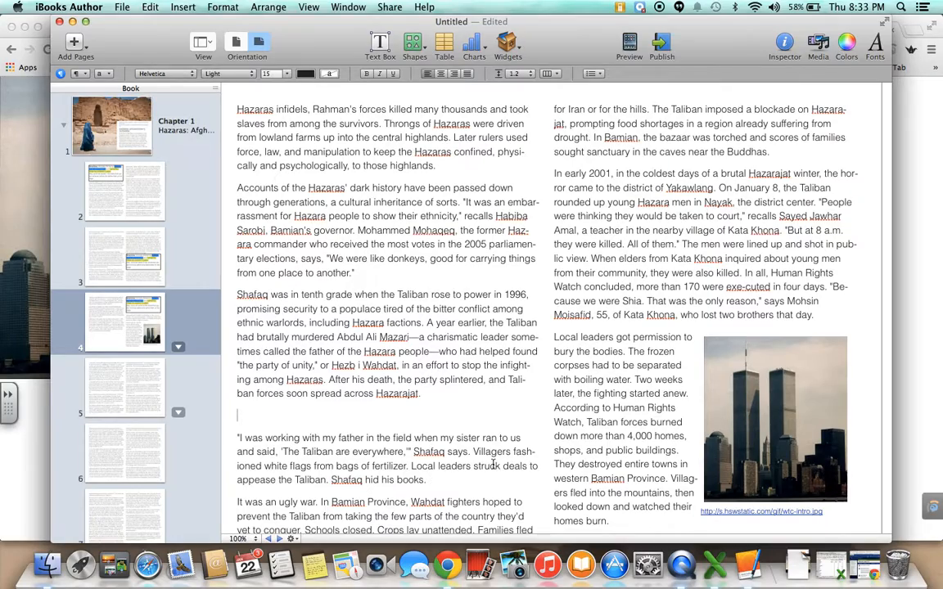
pyautogui.press('BackSpace')
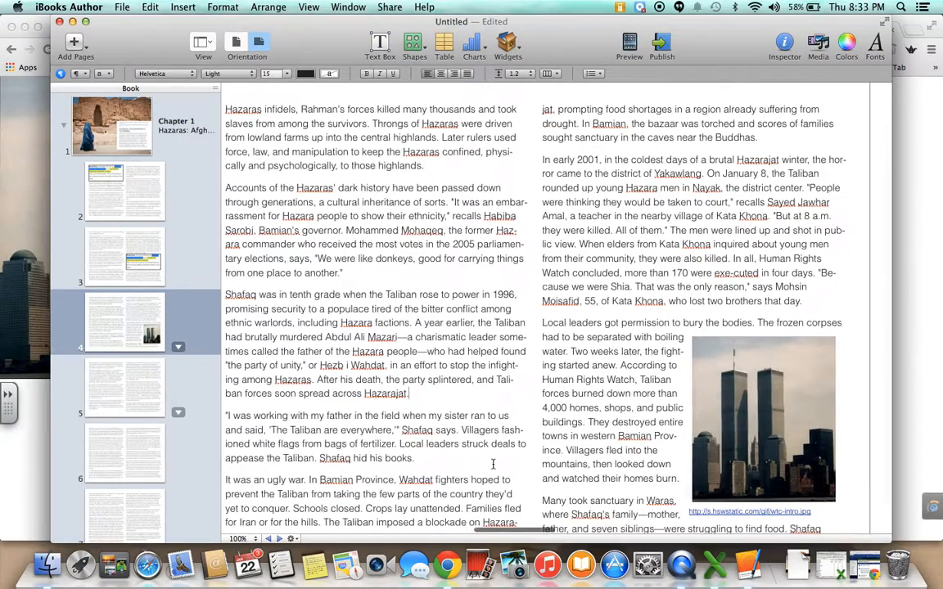
# Step: Paste the directions box into page 5's first column above the paragraph starting "But it is hard for Hazaras"
pyautogui.hscroll(15, 492, 464)
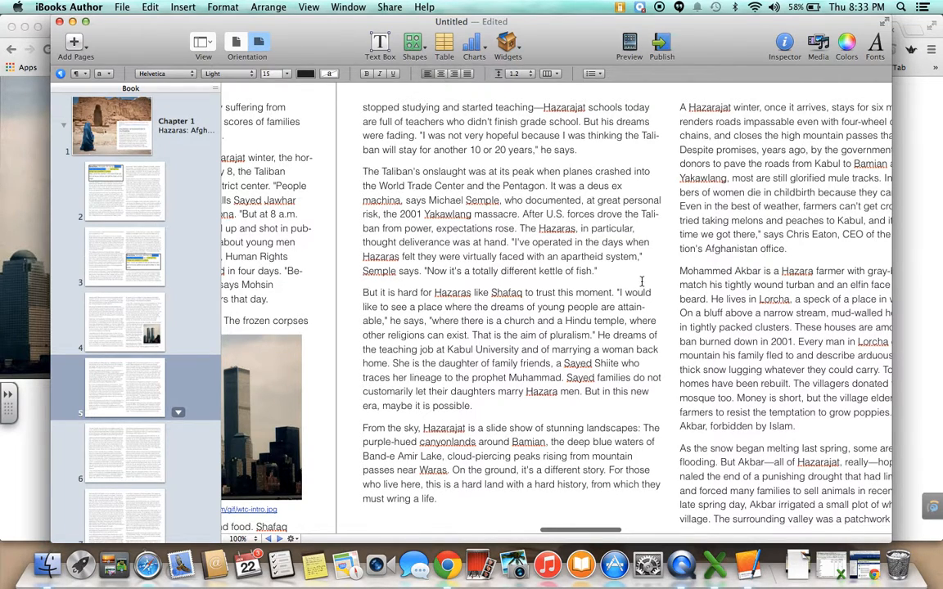
pyautogui.write('Directions: Annotate this text by highlighting main ideas in blue and highlighting things you question in yellow. Also, circle ten words in the article that you did not know before and define them on the page.')
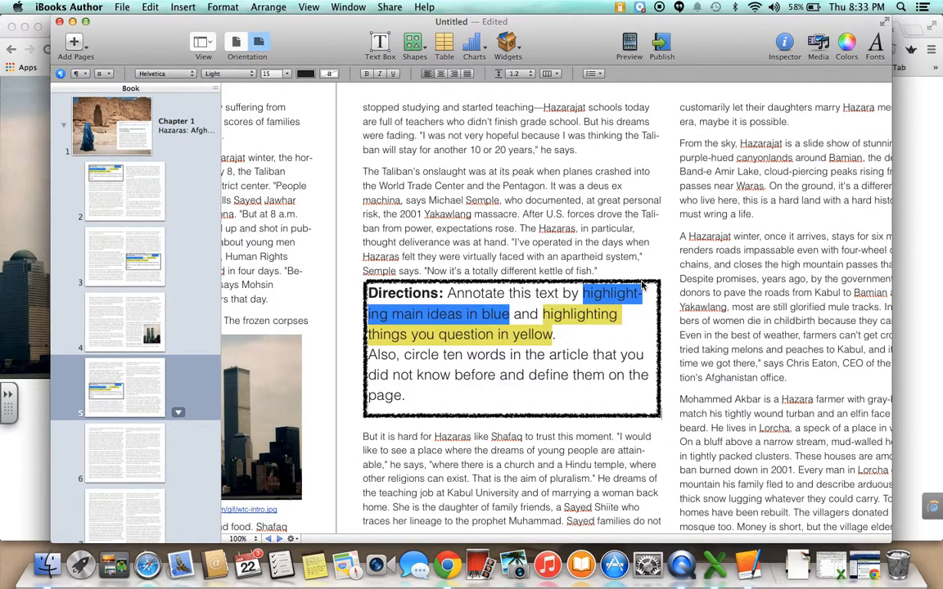
# Step: Open the Section 1 page after the article and collapse the section in the book outline
pyautogui.scroll(-2, 643, 284)
pyautogui.hscroll(7, 643, 284)
pyautogui.hscroll(4, 642, 284)
pyautogui.scroll(-5, 137, 434)
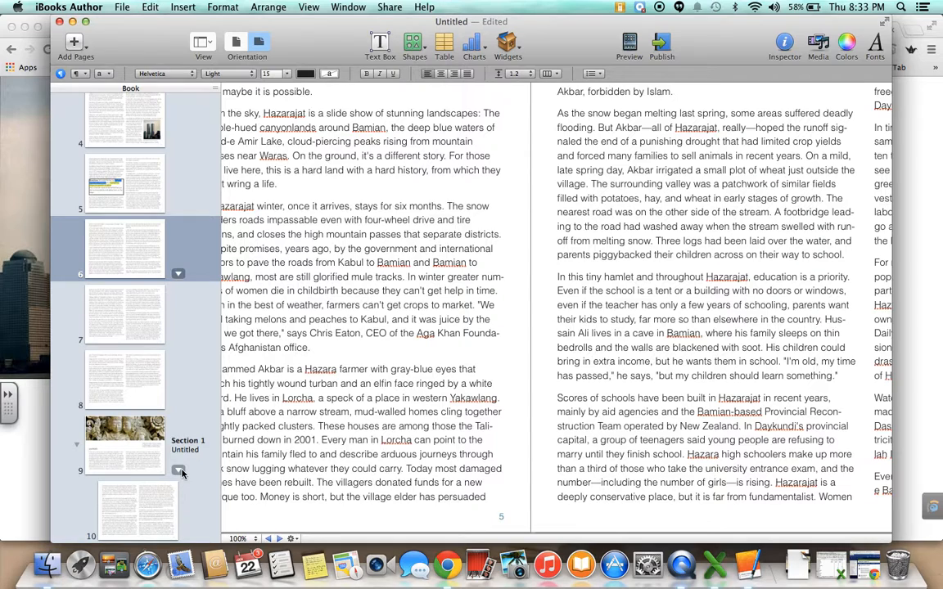
pyautogui.click(150, 460)
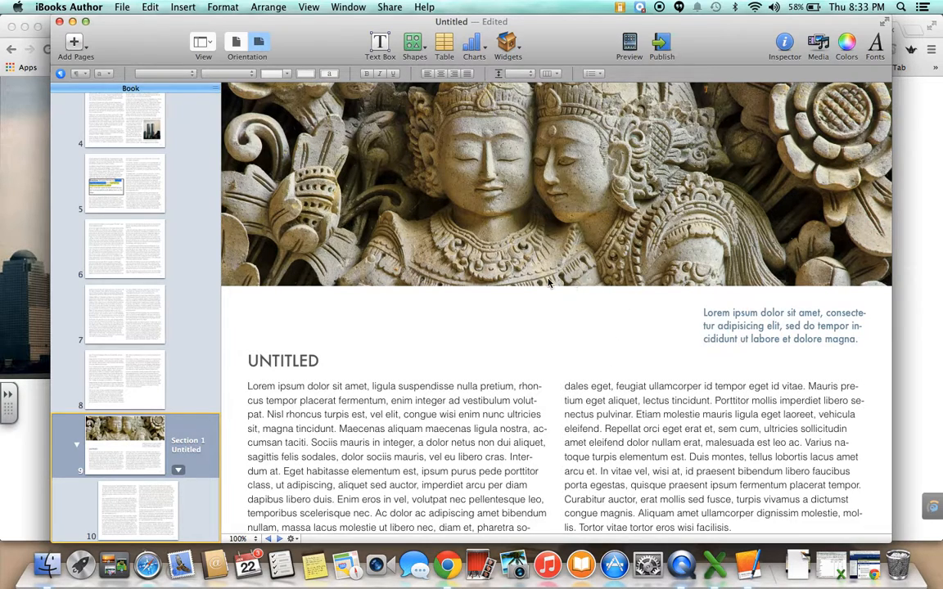
pyautogui.click(178, 470)
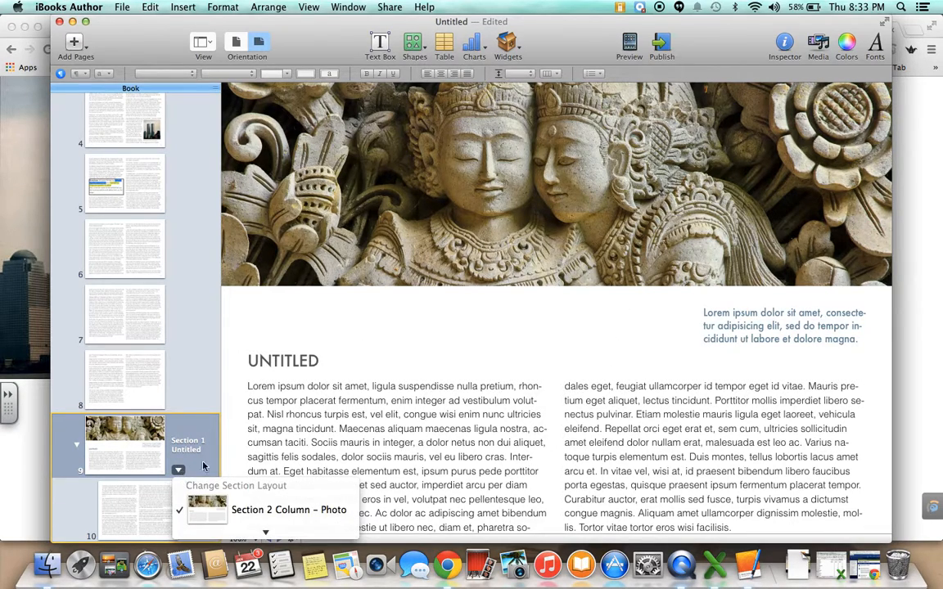
pyautogui.click(79, 447)
pyautogui.click(78, 447)
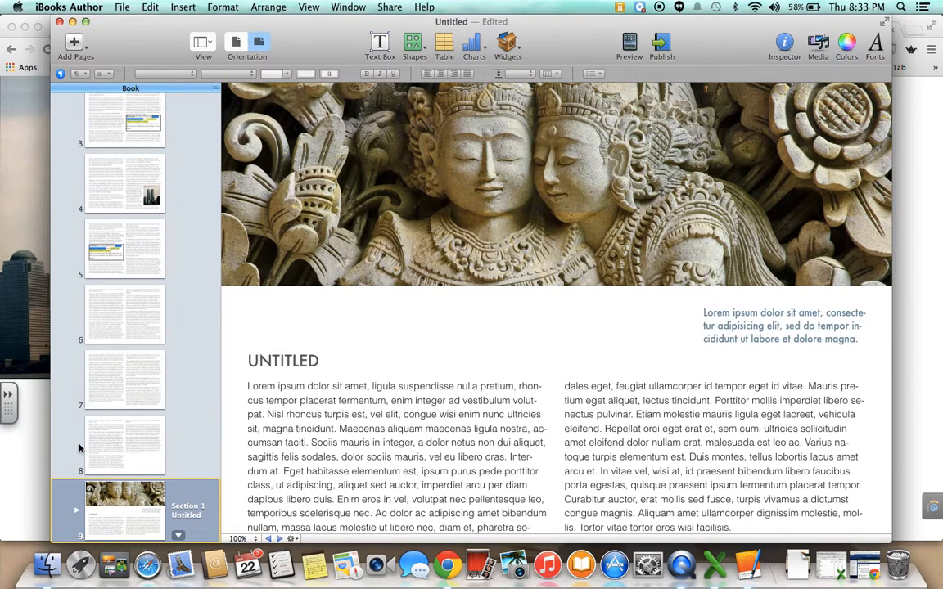
# Step: Clear the Section 1 opening page by deleting its header photo, placeholder body text and Untitled heading
pyautogui.click(431, 195)
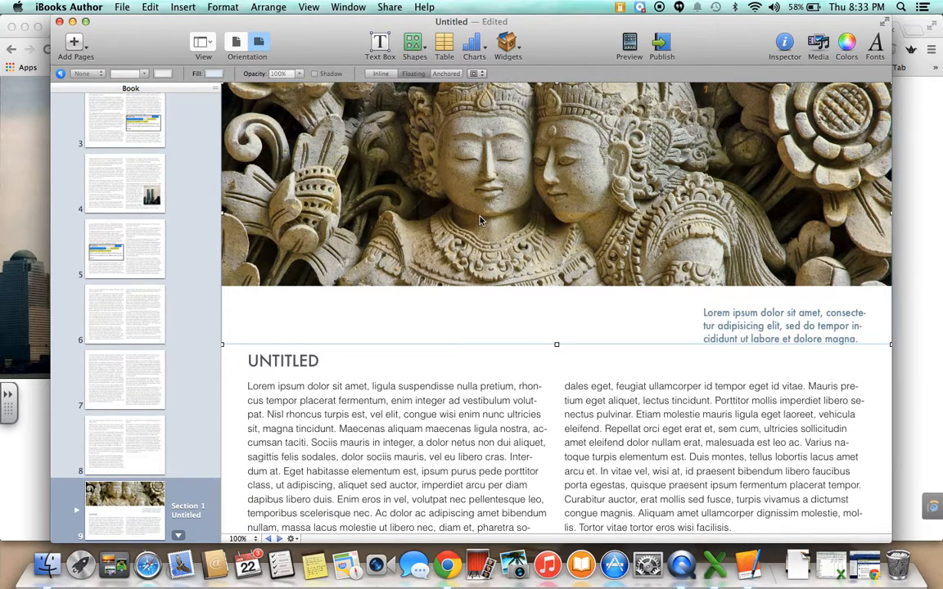
pyautogui.press('BackSpace')
pyautogui.tripleClick(415, 471)
pyautogui.press('BackSpace')
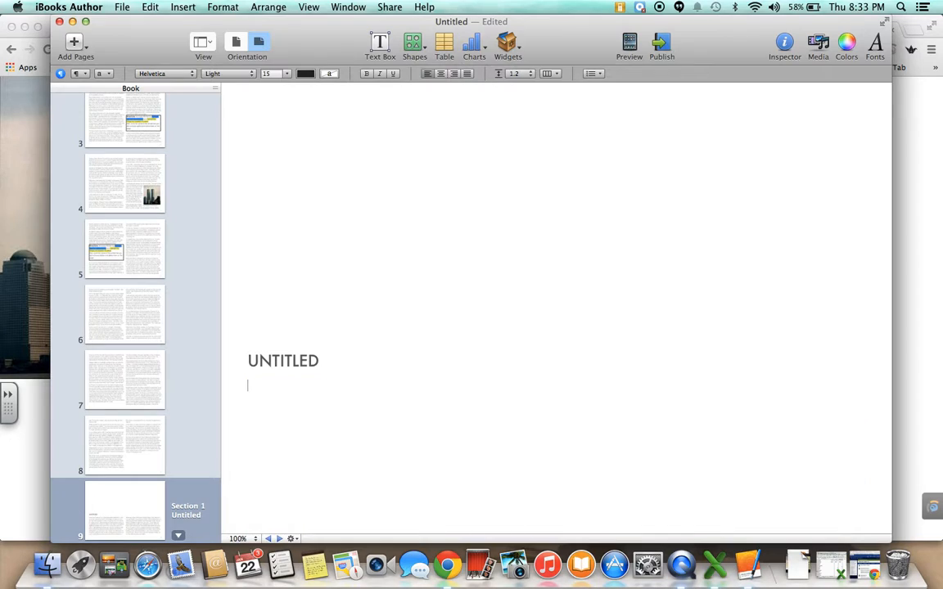
pyautogui.click(306, 363)
pyautogui.press('BackSpace')
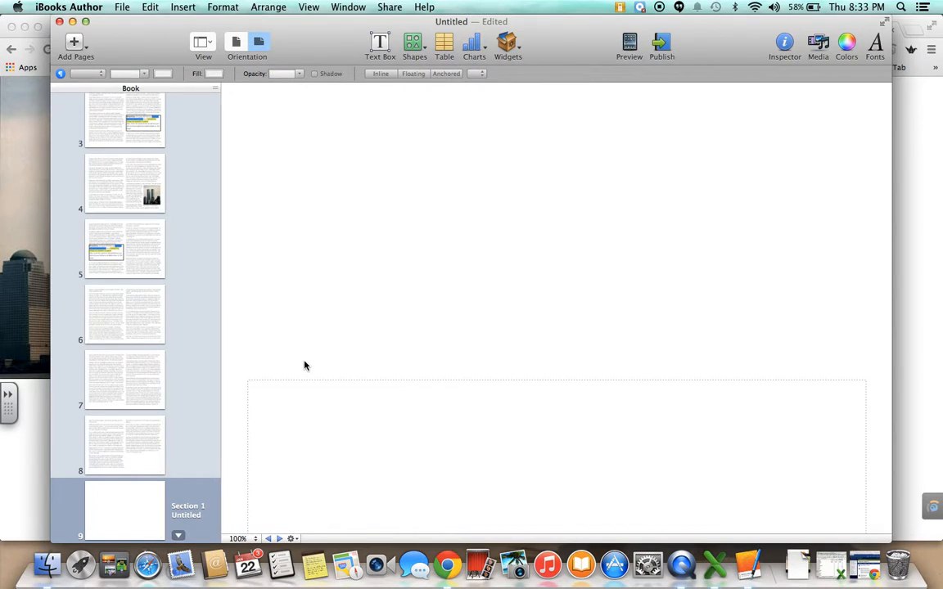
pyautogui.scroll(-1, 151, 422)
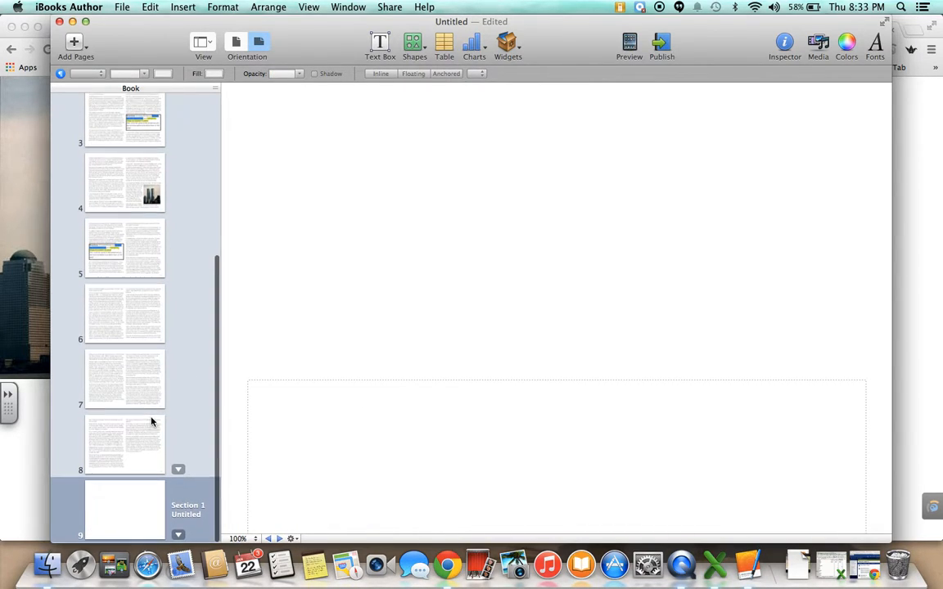
# Step: Review pages 6, 7 and 8 of the article and return to the start of the book outline
pyautogui.click(282, 438)
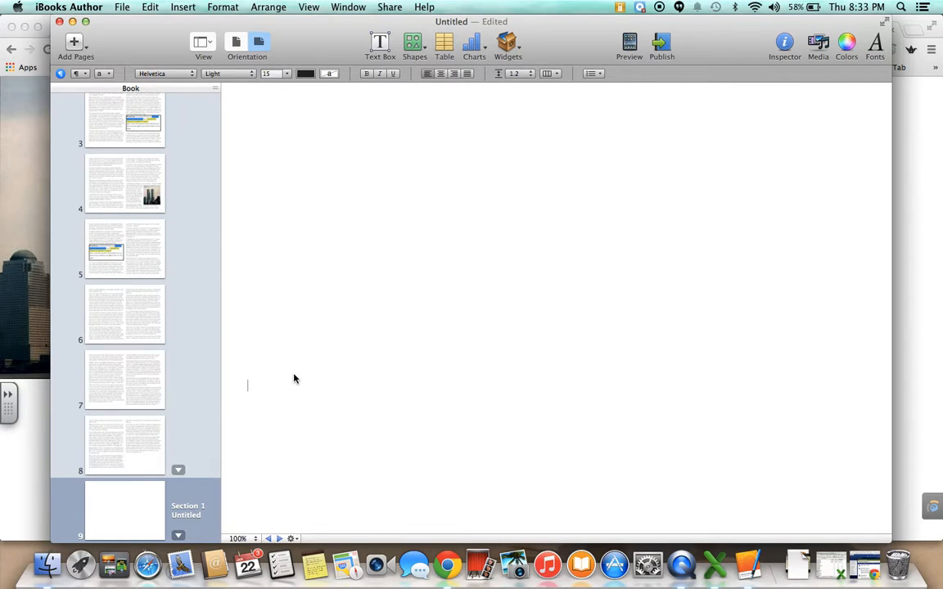
pyautogui.scroll(-2, 157, 450)
pyautogui.click(143, 303)
pyautogui.click(144, 375)
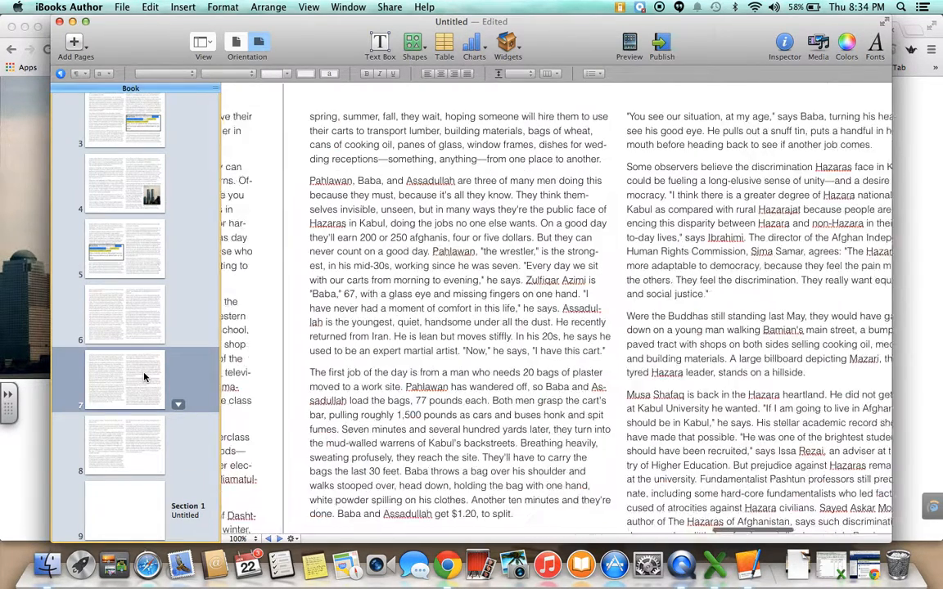
pyautogui.click(143, 444)
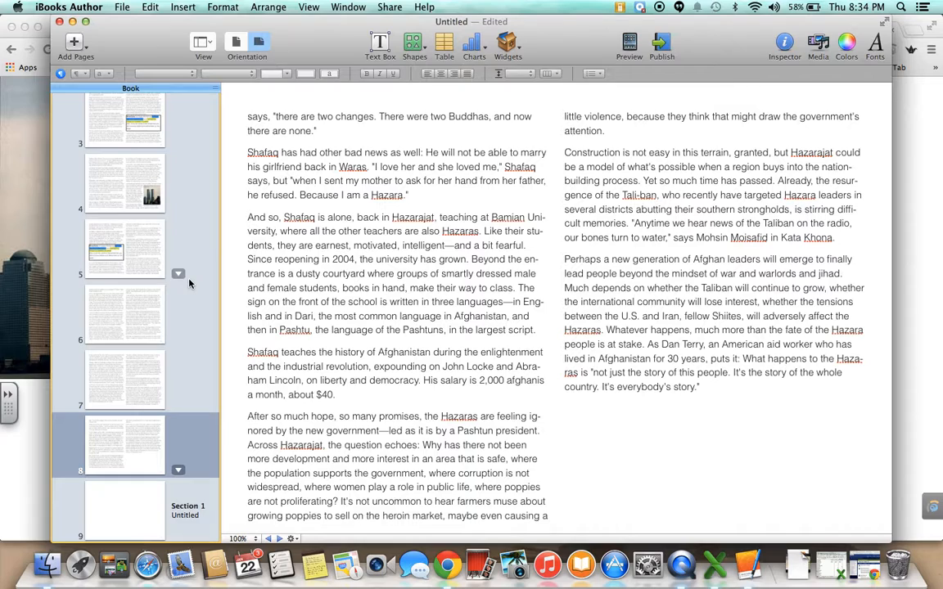
pyautogui.scroll(10, 189, 283)
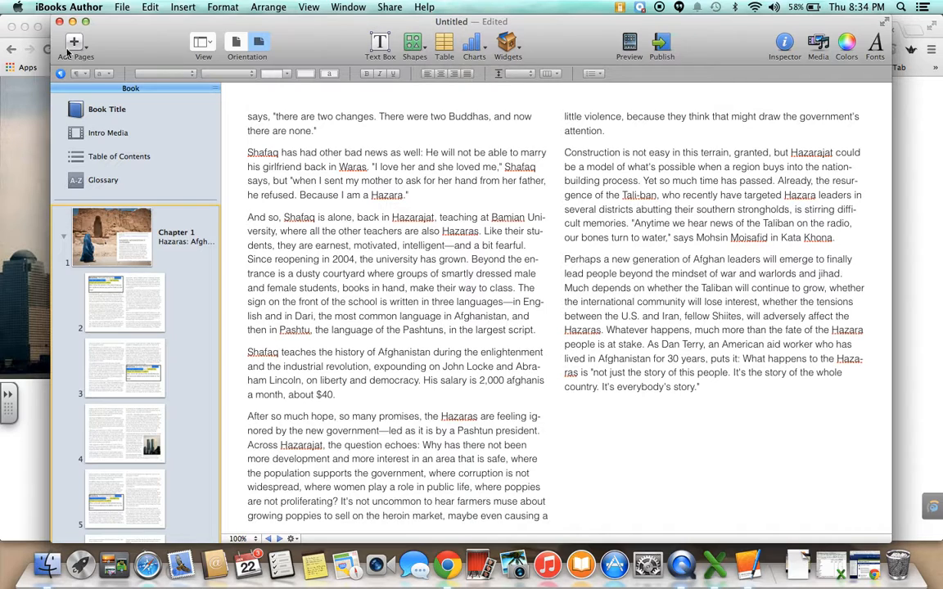
# Step: Save the book under the name Hazaras
pyautogui.click(122, 7)
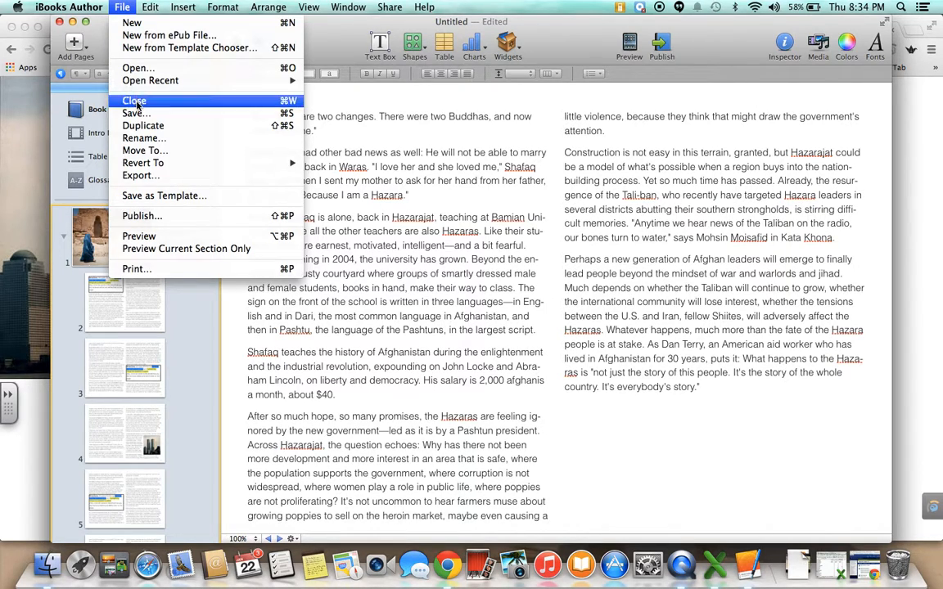
pyautogui.click(129, 107)
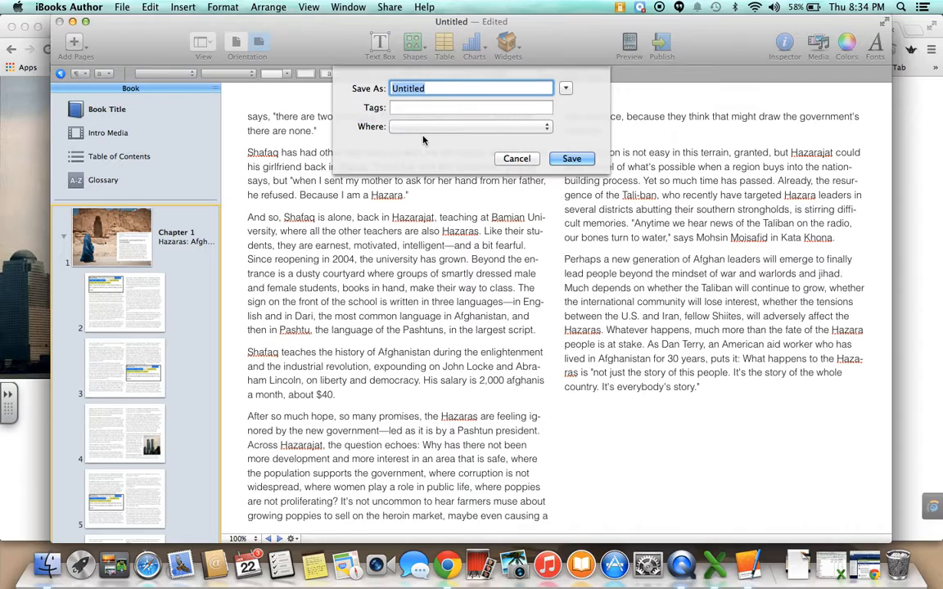
pyautogui.write('Hazaras')
pyautogui.click(571, 159)
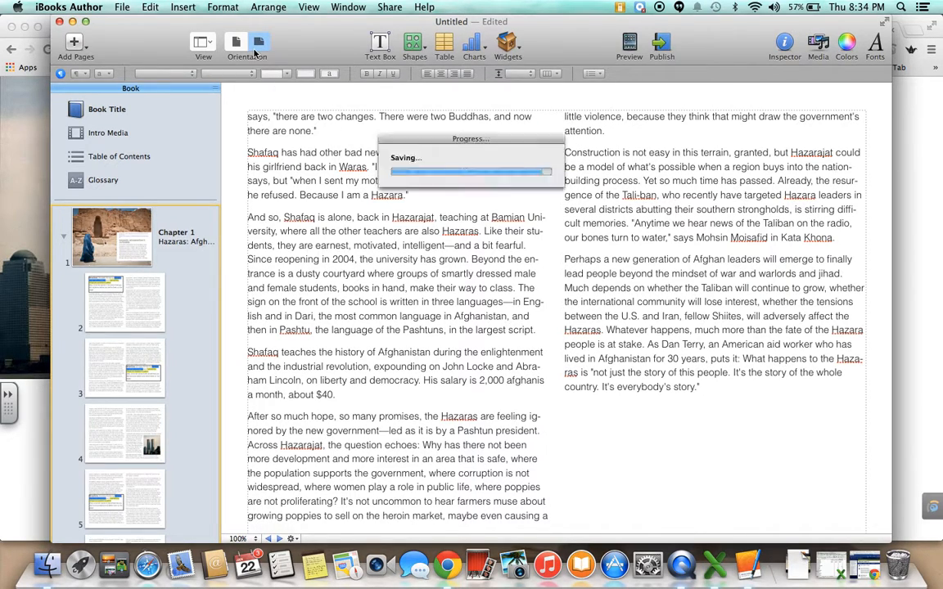
# Step: Export the book in iBooks format as Hazaras.ibooks to the Documents folder
pyautogui.click(122, 8)
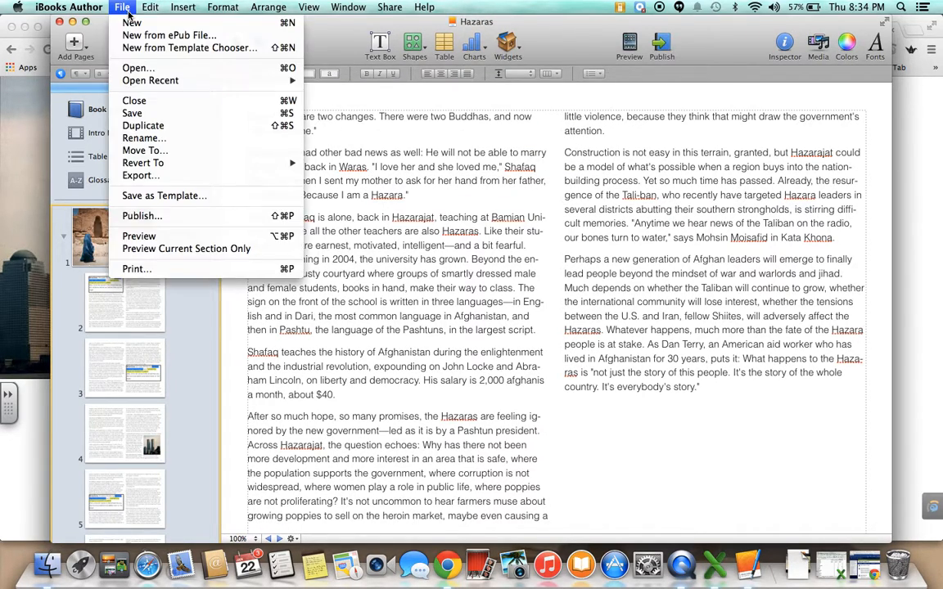
pyautogui.click(161, 176)
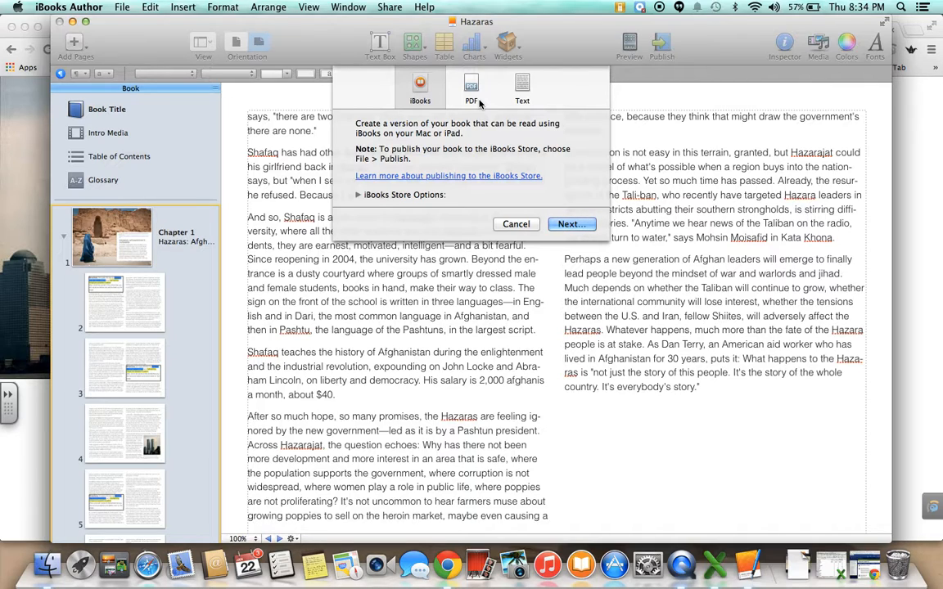
pyautogui.click(523, 89)
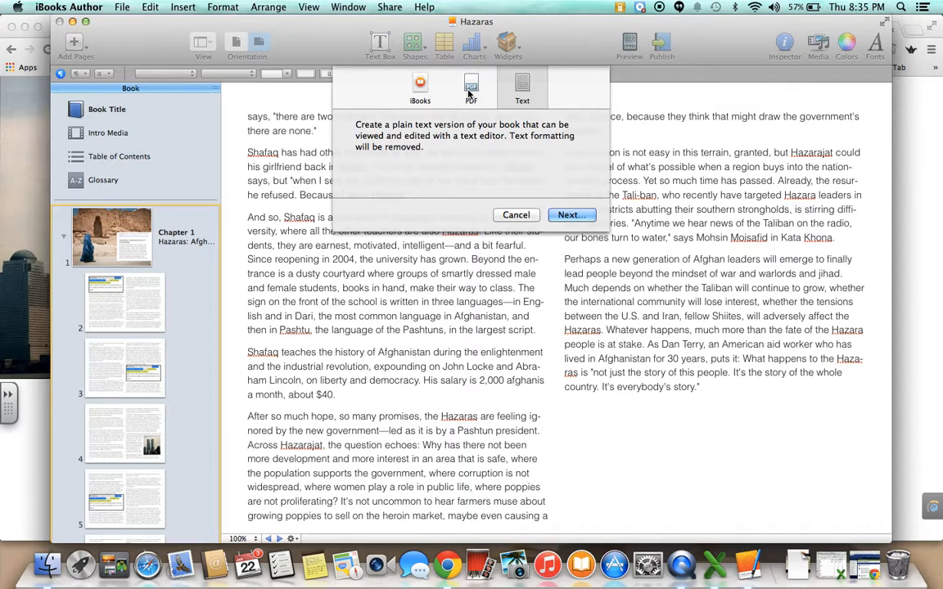
pyautogui.click(421, 87)
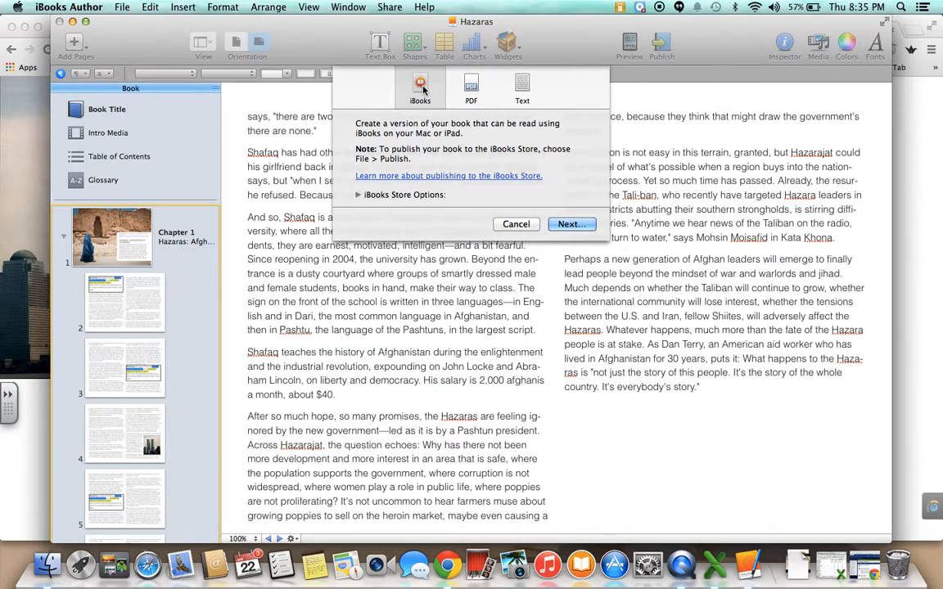
pyautogui.click(571, 224)
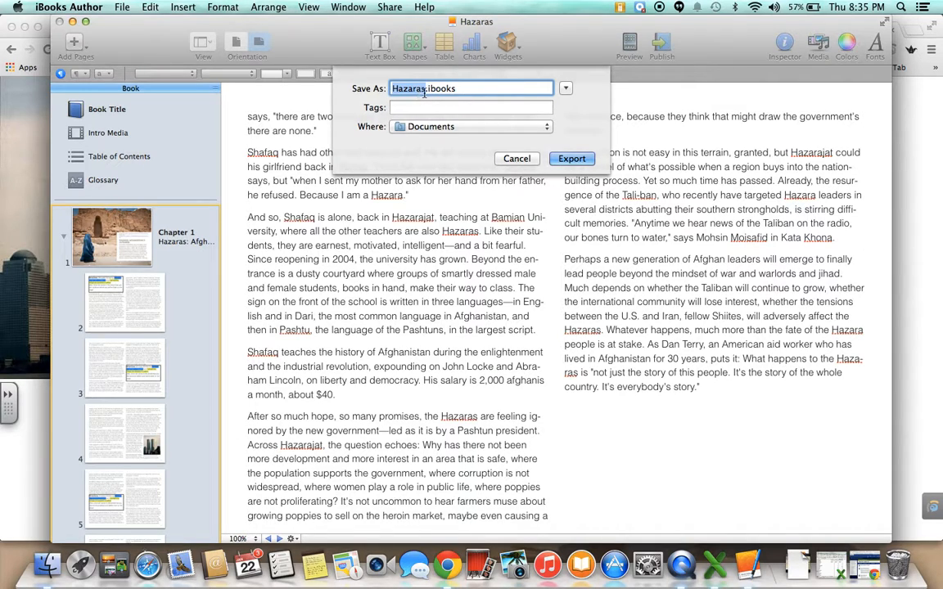
pyautogui.click(572, 159)
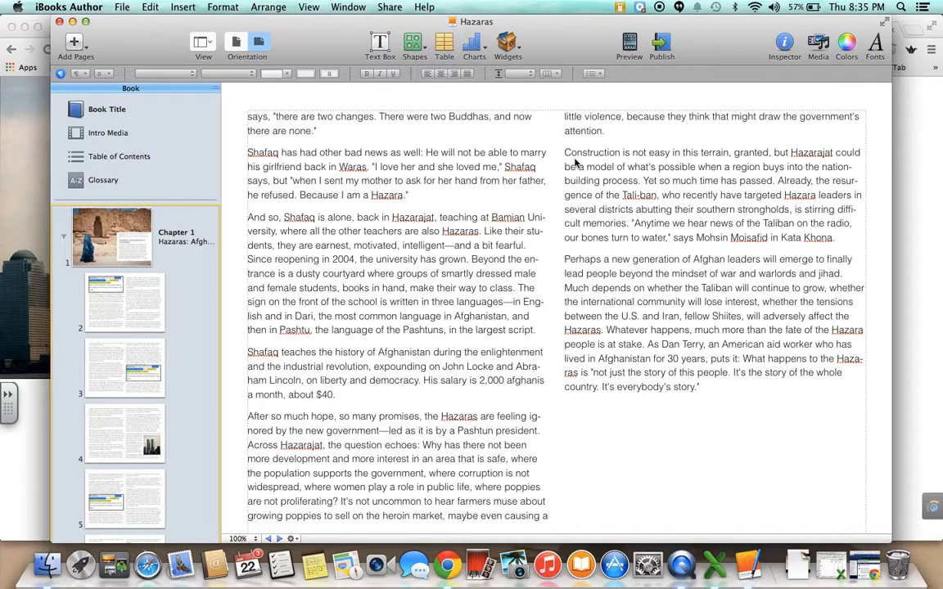
# Step: Export the book as Hazaras.pdf with Good image quality to the Documents folder
pyautogui.click(121, 7)
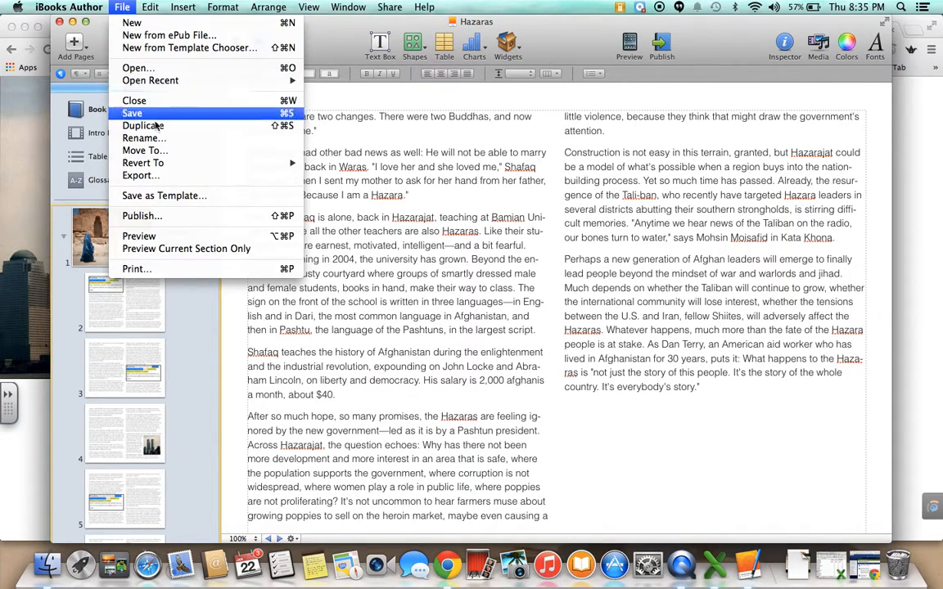
pyautogui.click(171, 177)
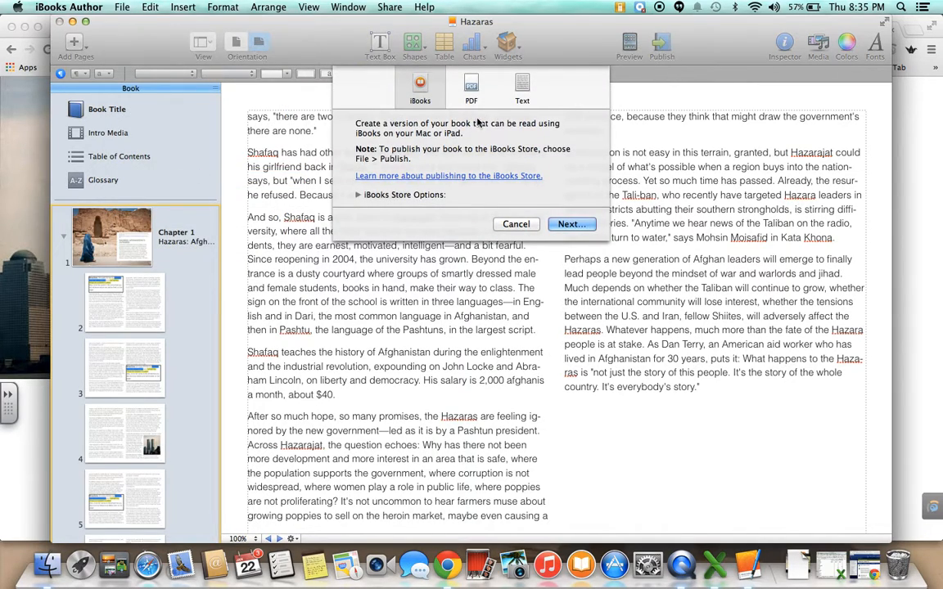
pyautogui.click(471, 89)
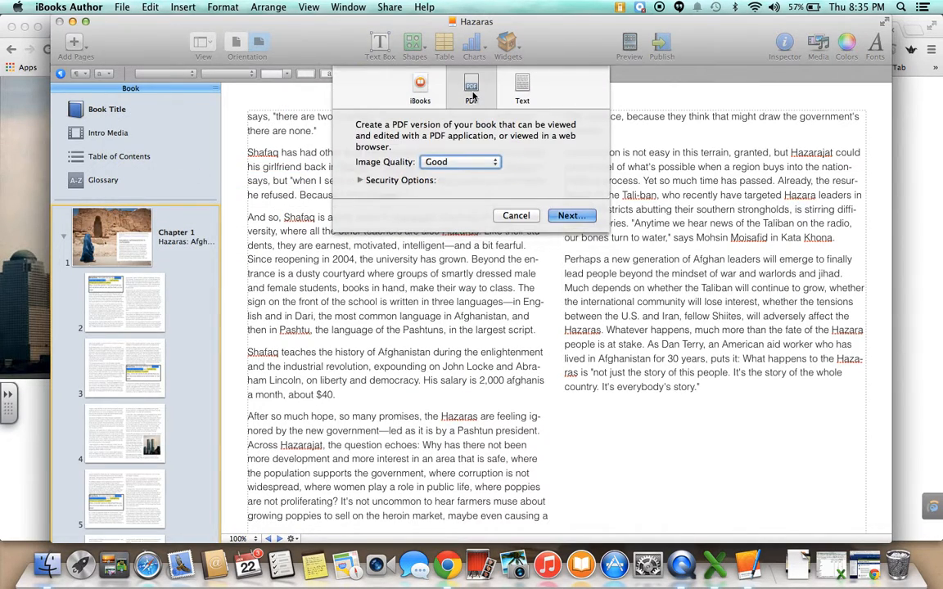
pyautogui.click(490, 165)
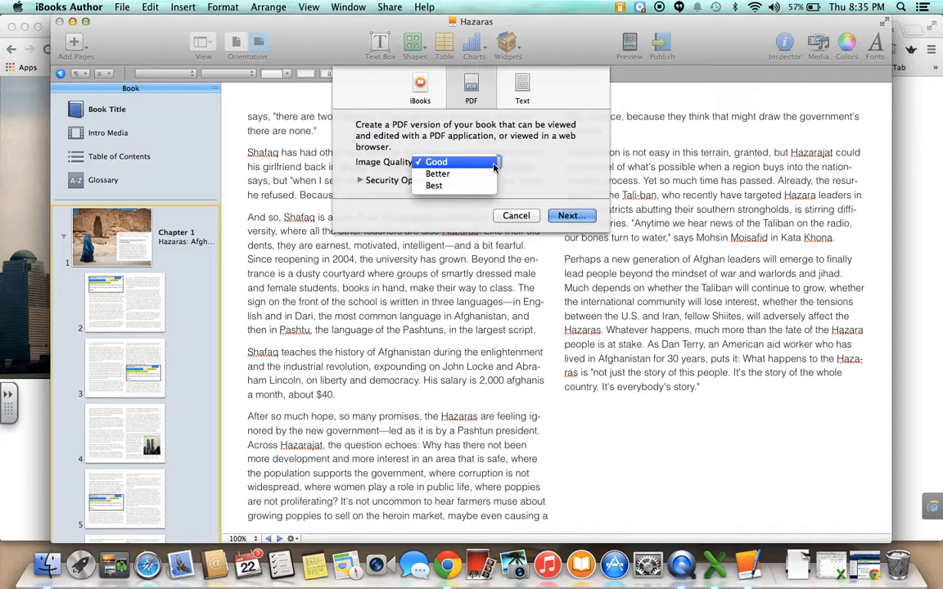
pyautogui.click(494, 163)
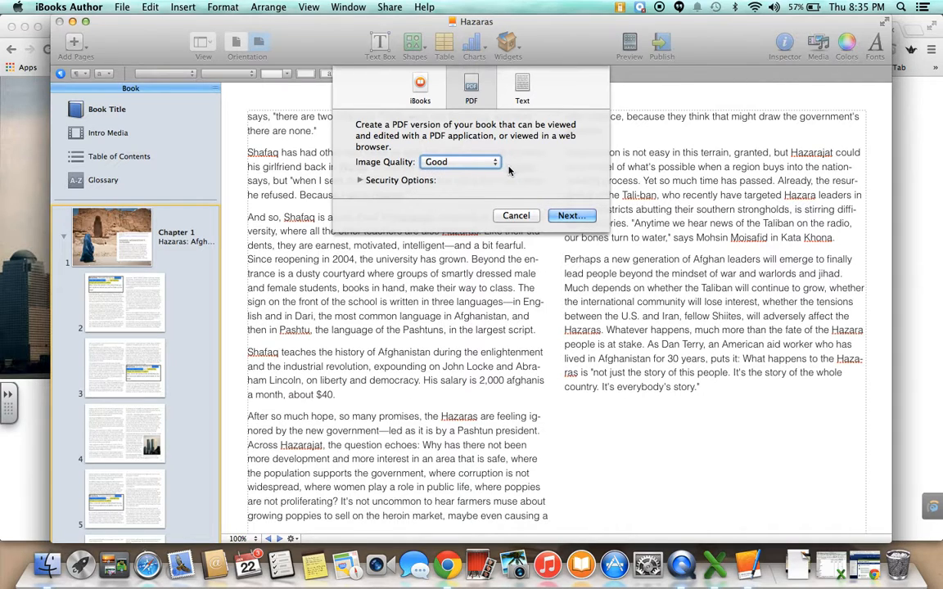
pyautogui.click(569, 217)
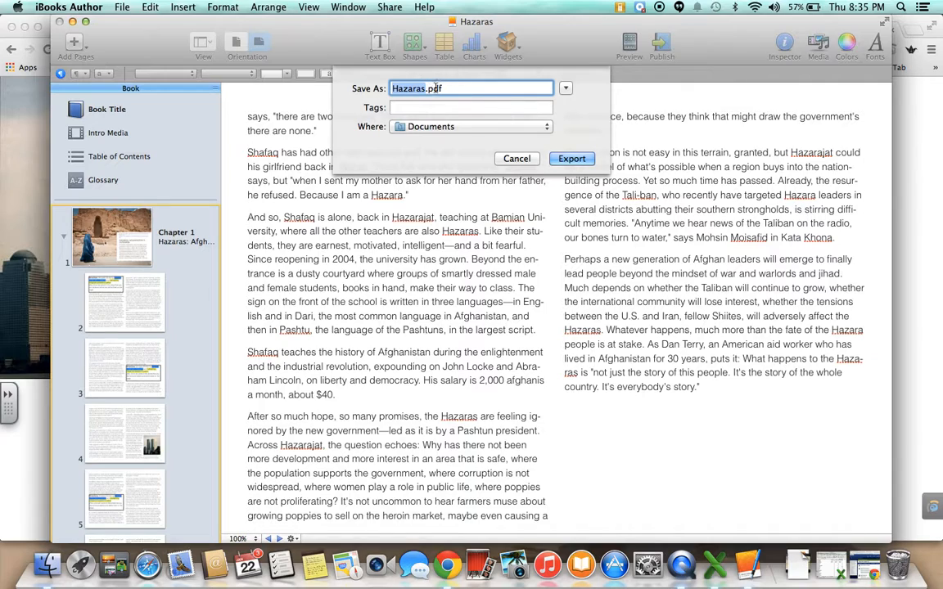
pyautogui.click(571, 158)
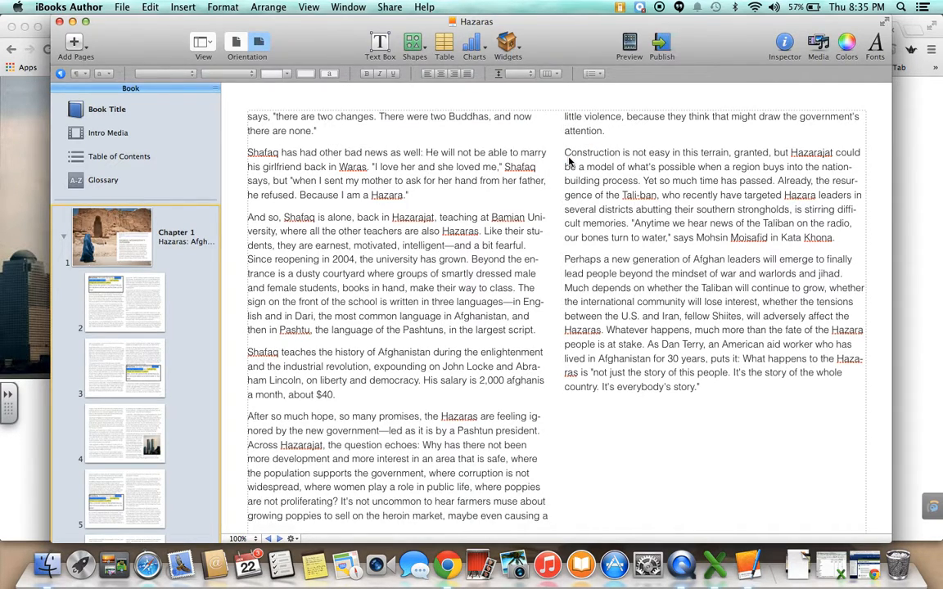
# Step: Switch to Chrome and load the Blackboard site bb9.waukesha.k12.wi.us in place of the World Trade Center image
pyautogui.click(940, 288)
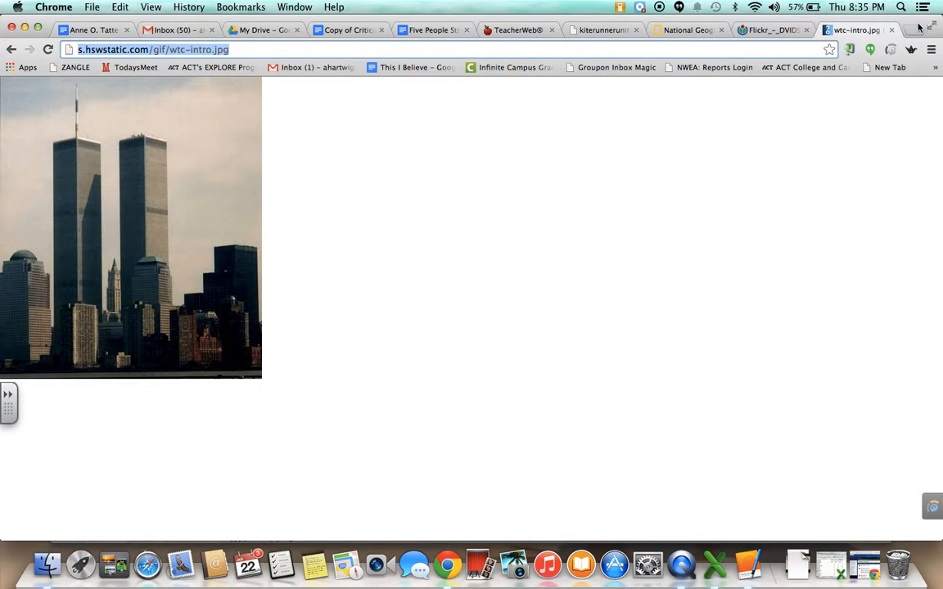
pyautogui.click(762, 46)
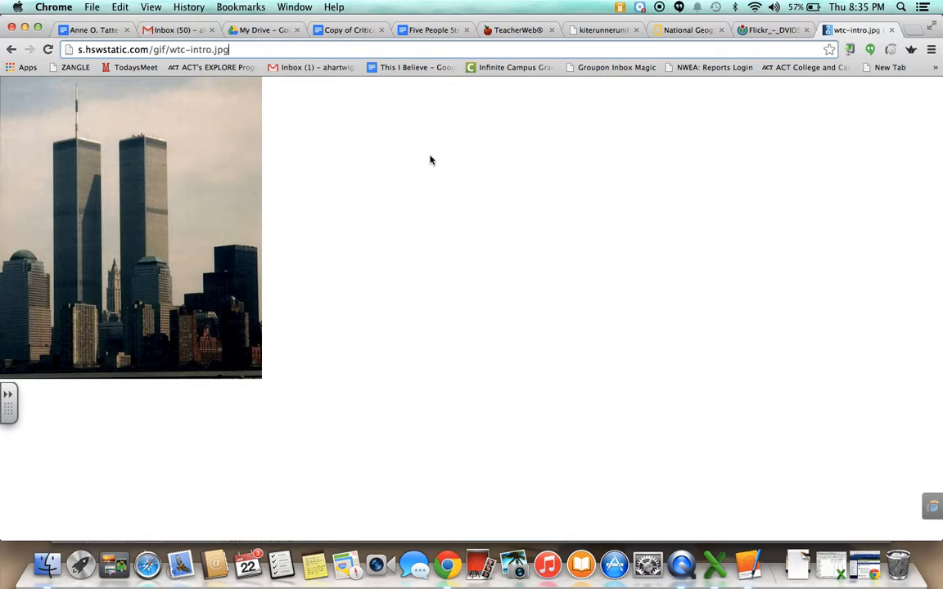
pyautogui.click(417, 52)
pyautogui.write('bb9')
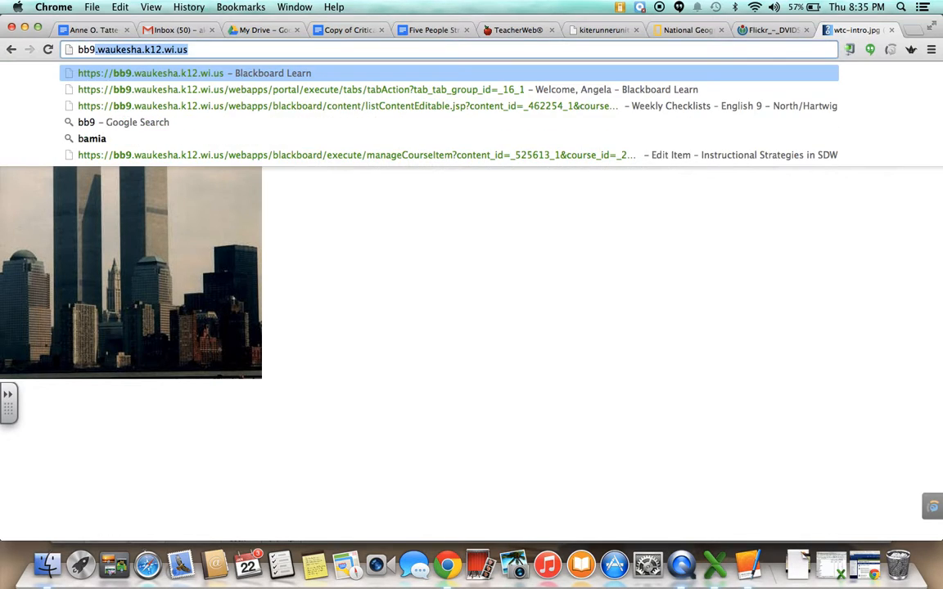
pyautogui.press('Return')
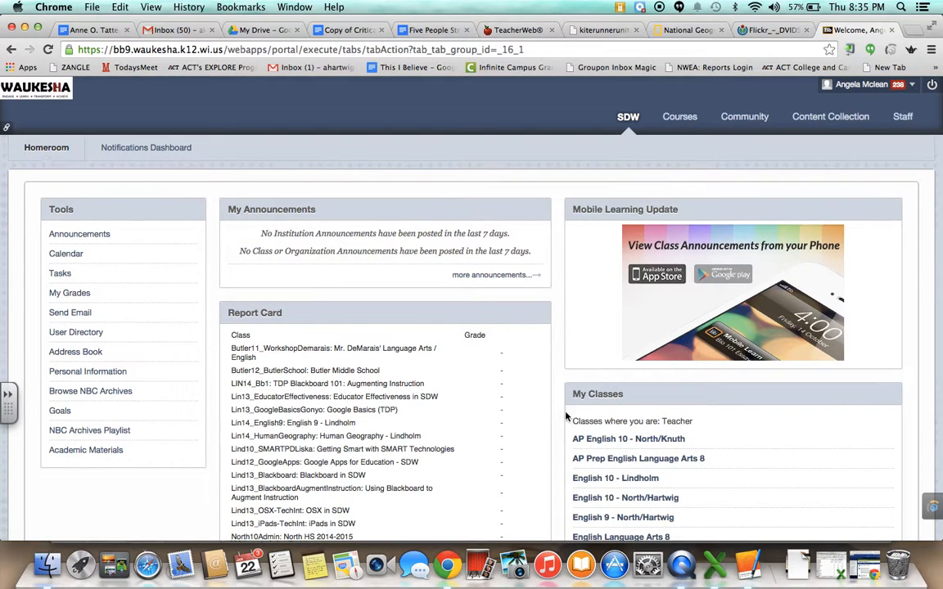
# Step: Open the Let's Do This! folder under Waukesha One Conference in the Instructional Strategies in SDW course
pyautogui.scroll(-10, 634, 471)
pyautogui.scroll(-1, 637, 471)
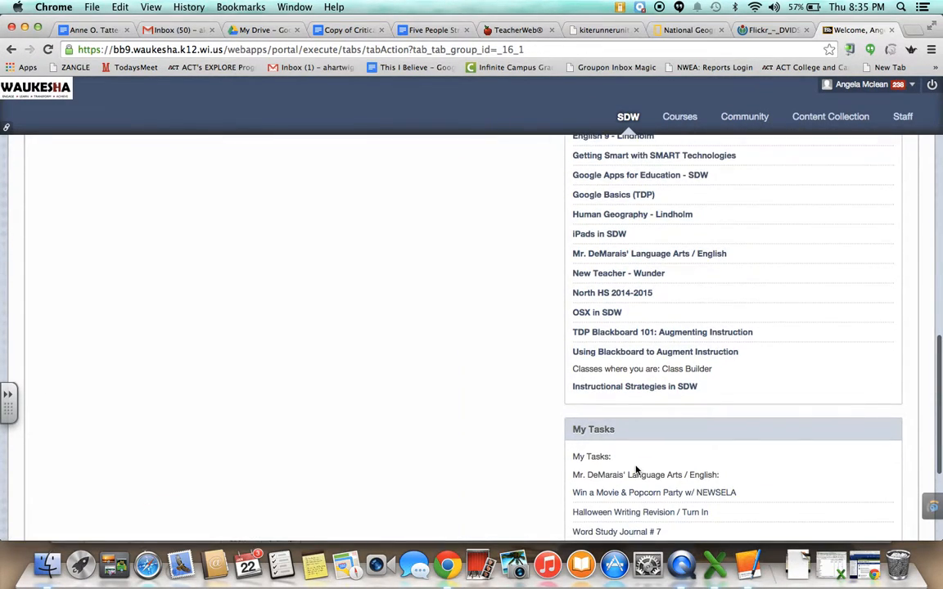
pyautogui.click(645, 391)
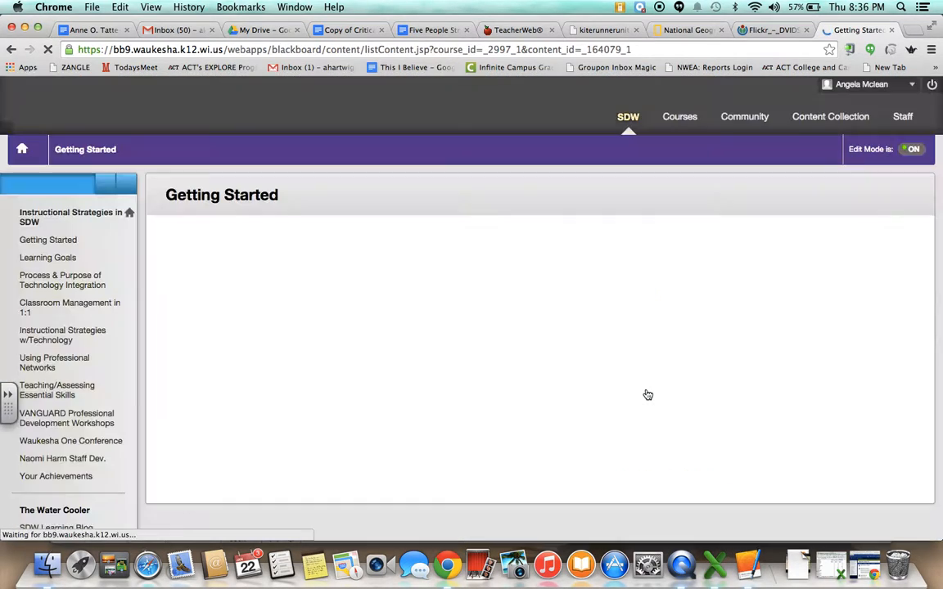
pyautogui.click(49, 440)
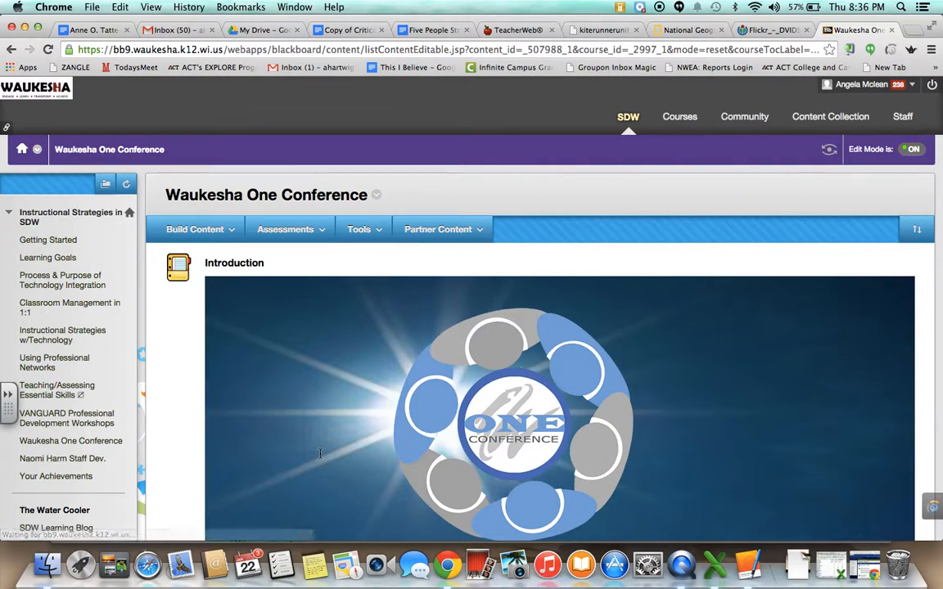
pyautogui.scroll(-10, 320, 454)
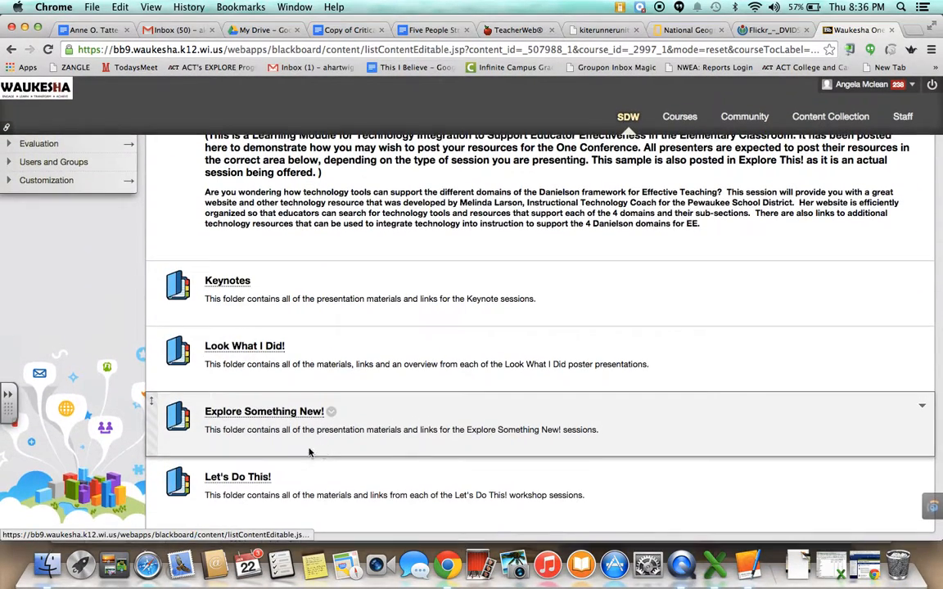
pyautogui.click(259, 483)
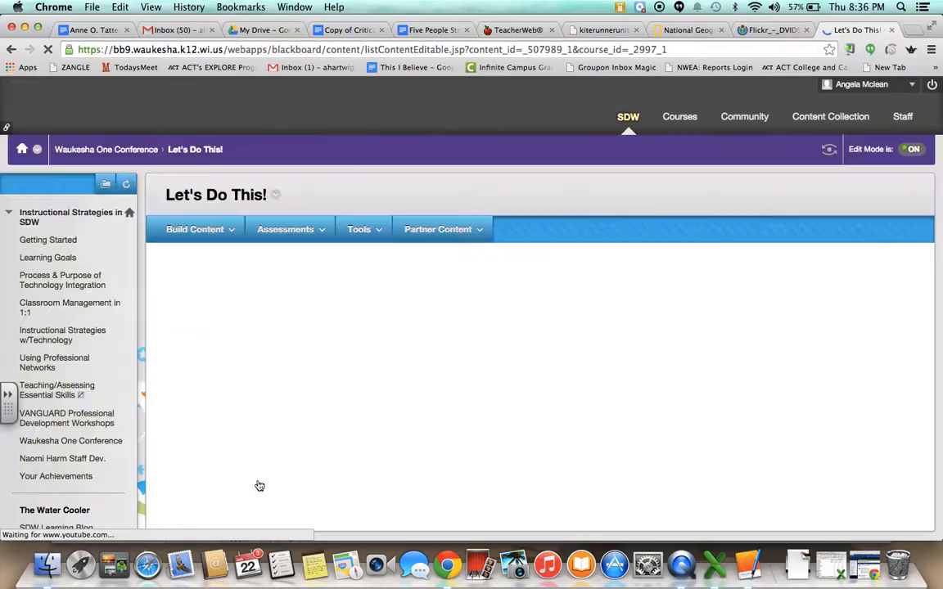
# Step: Find the session folder Meet Our Friends: Anne O. Tatte-Shun and Glenn Close Reading in the Let's Do This! list and open it
pyautogui.scroll(-5, 259, 486)
pyautogui.scroll(-15, 259, 486)
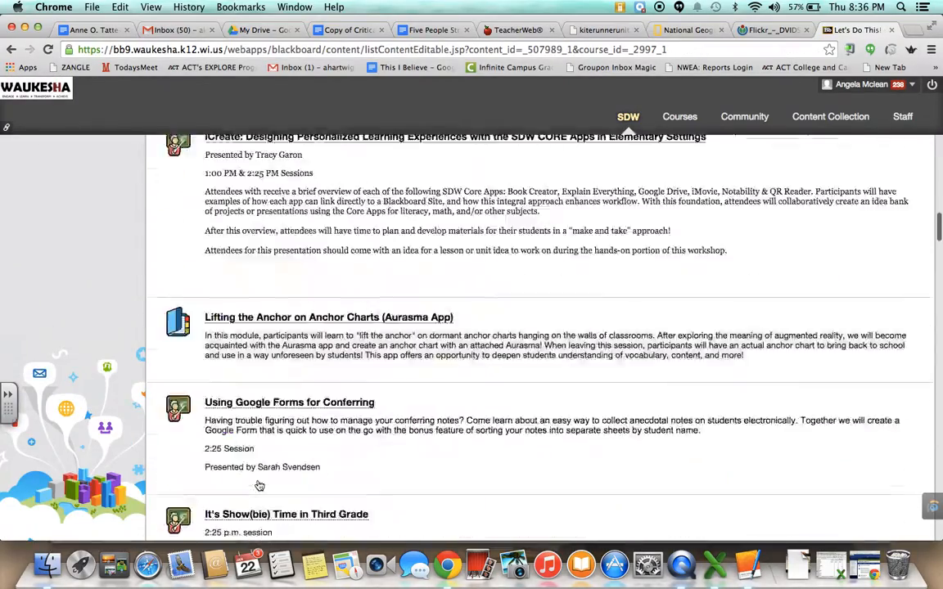
pyautogui.scroll(-10, 258, 486)
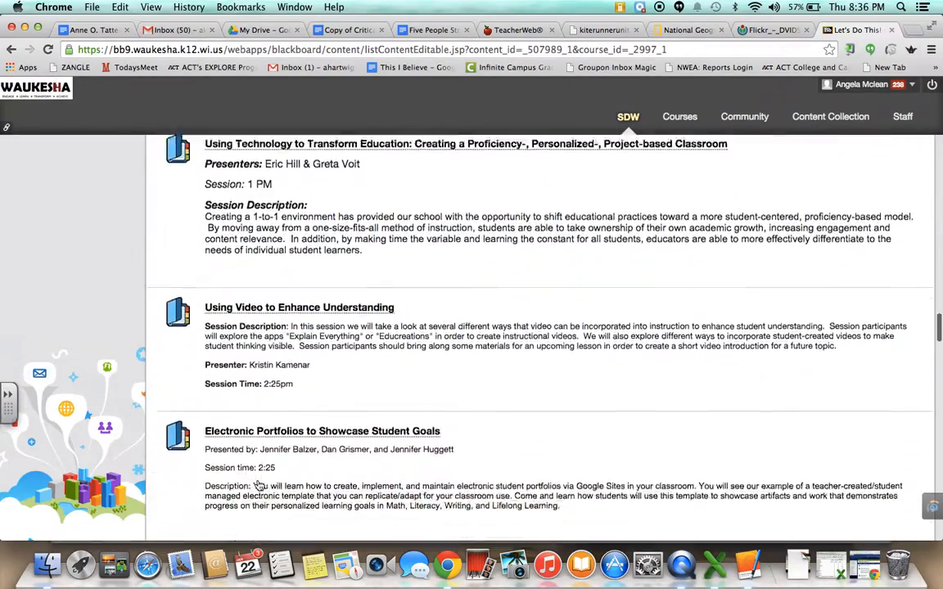
pyautogui.scroll(2, 259, 486)
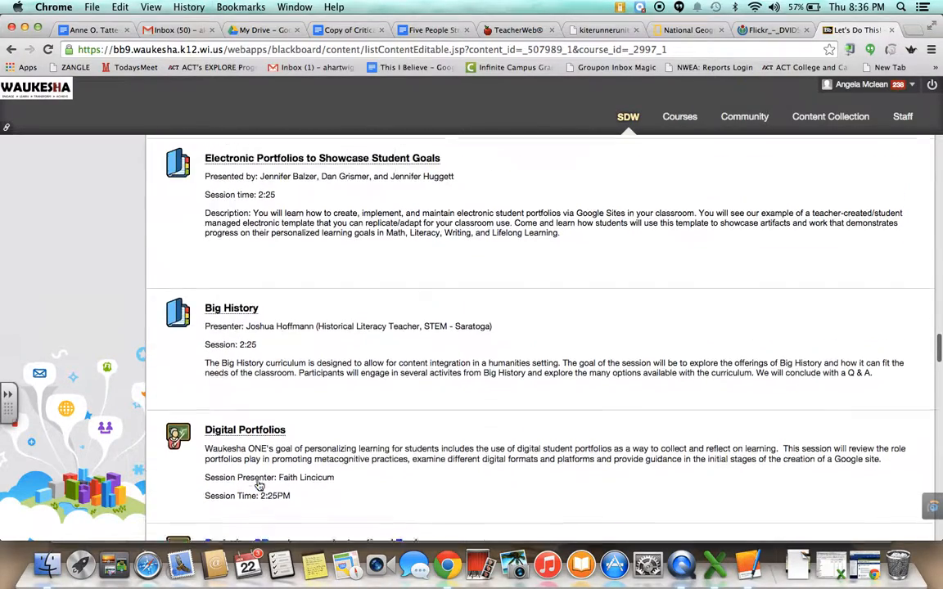
pyautogui.scroll(-10, 312, 305)
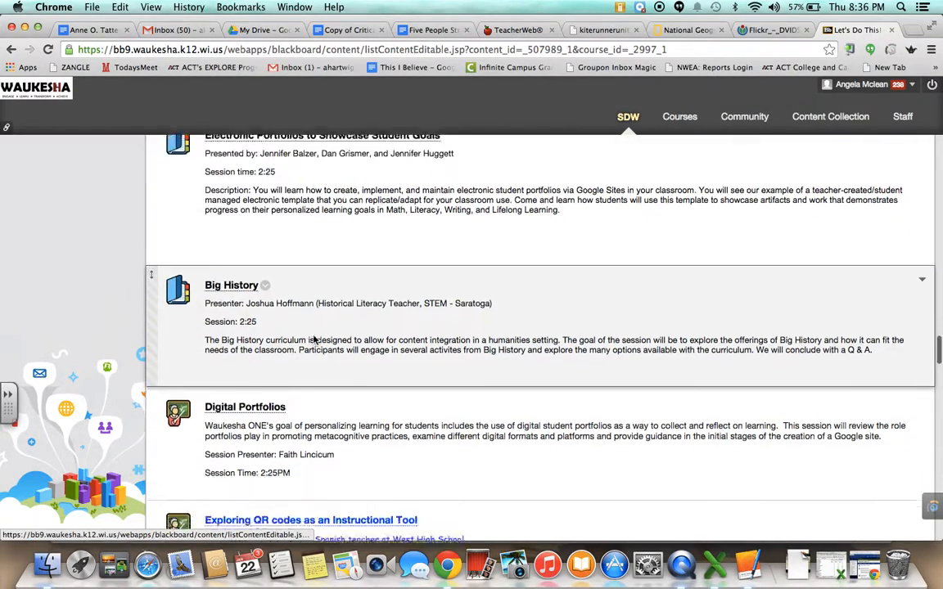
pyautogui.scroll(-12, 314, 337)
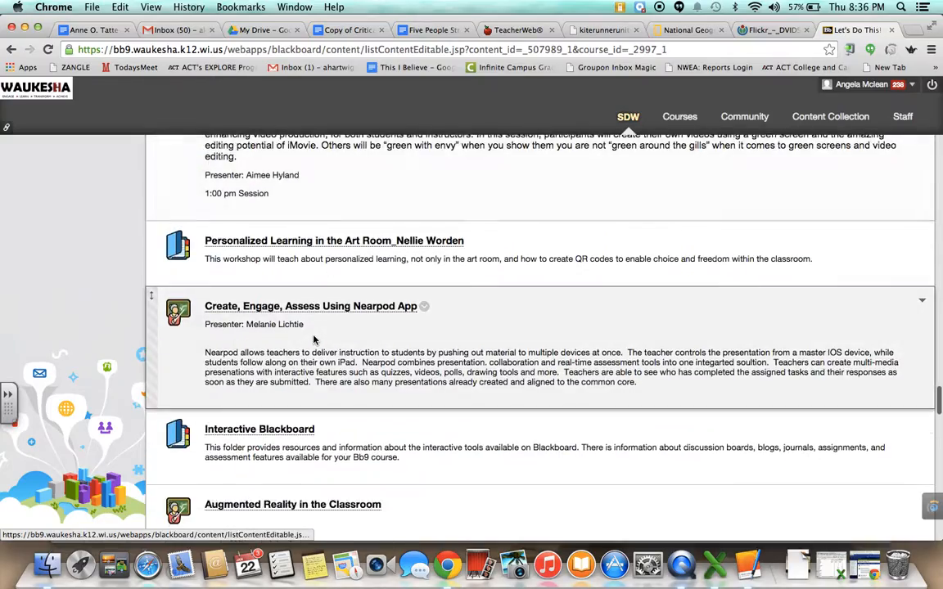
pyautogui.scroll(-13, 313, 338)
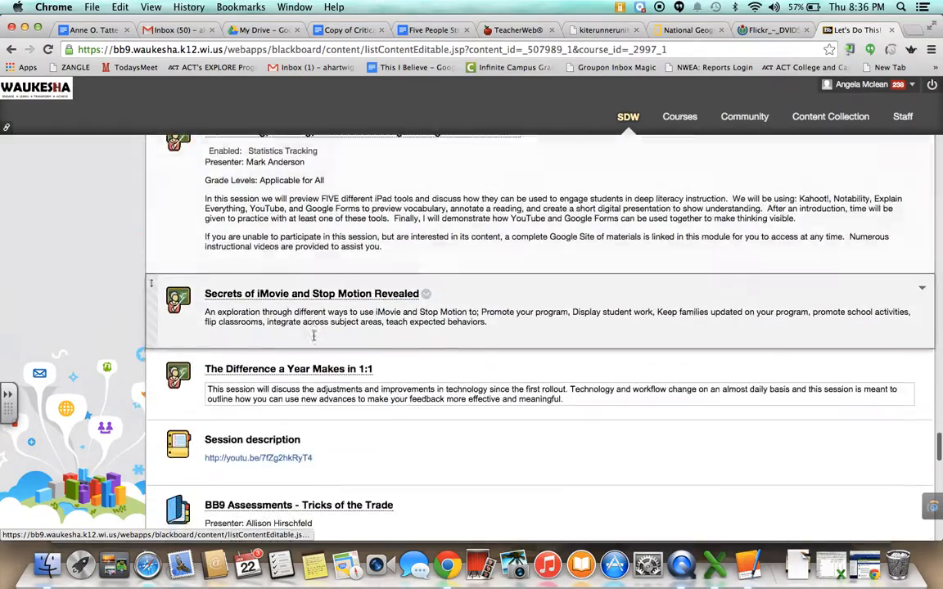
pyautogui.scroll(-2, 314, 339)
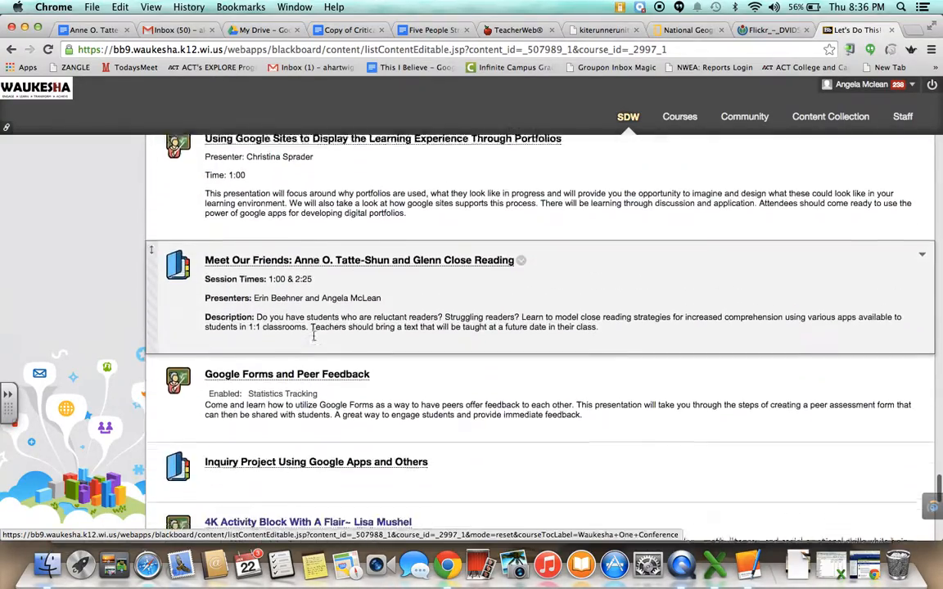
pyautogui.click(342, 233)
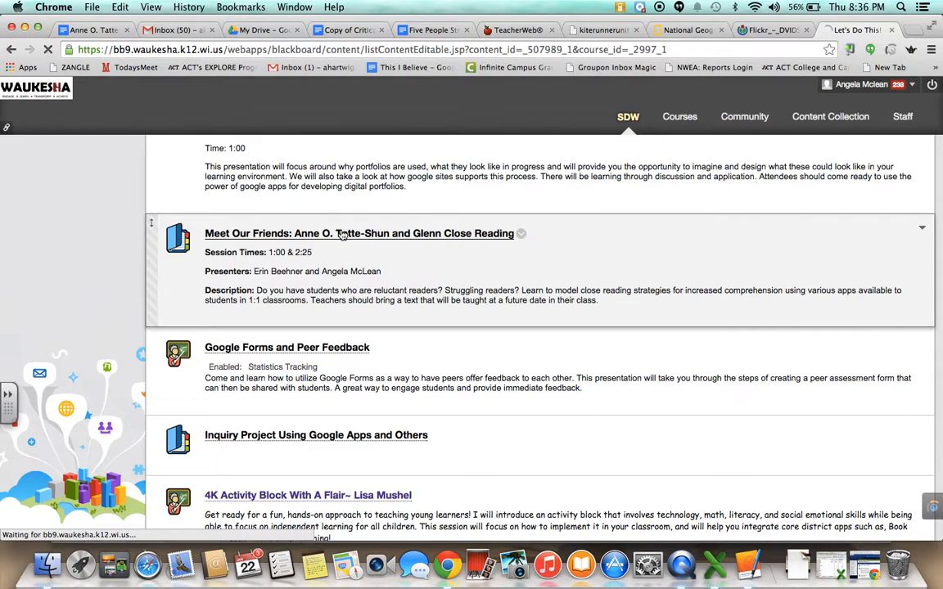
# Step: Create a new content item in the session folder and name it Hazaras iBook Example
pyautogui.click(216, 232)
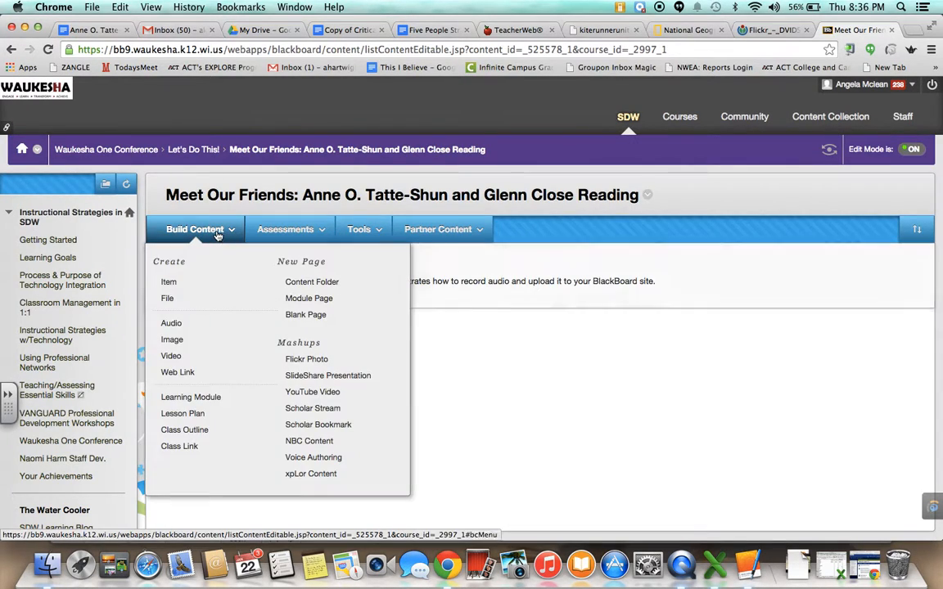
pyautogui.click(173, 282)
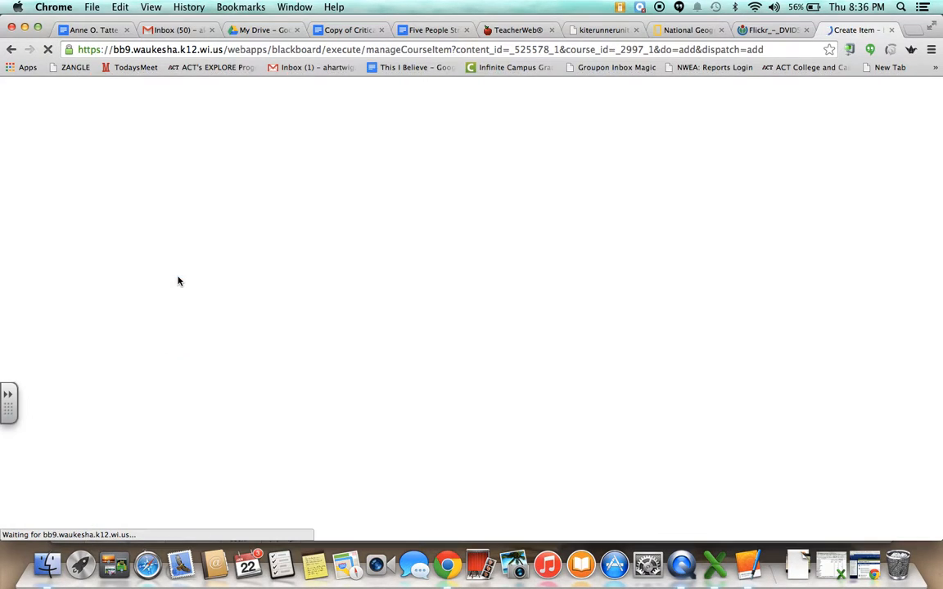
pyautogui.write('H')
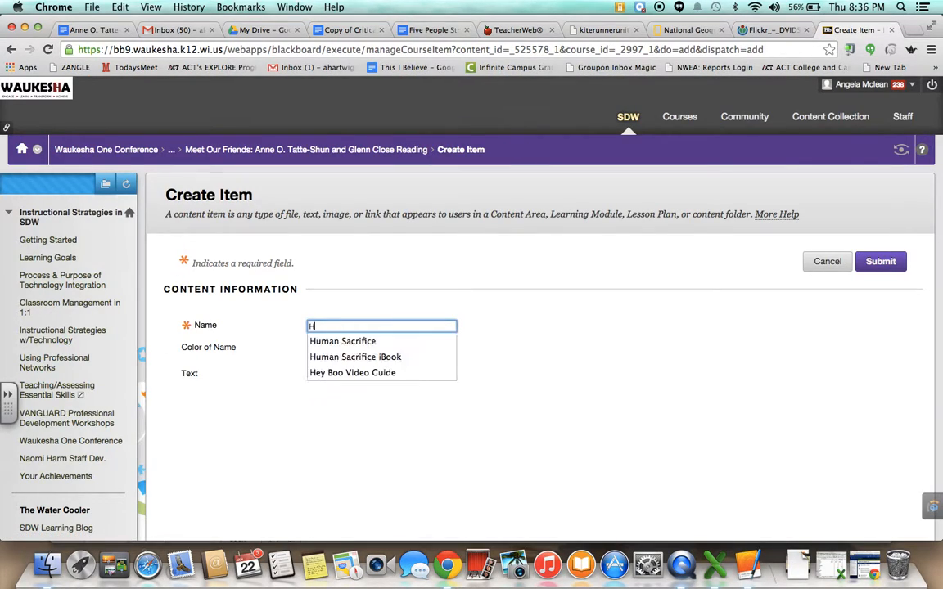
pyautogui.write('azaras ')
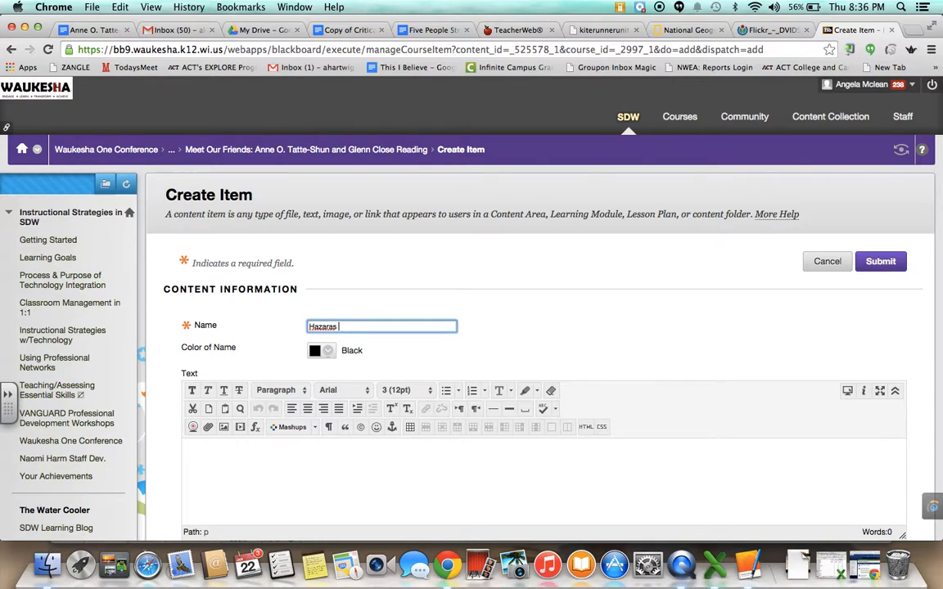
pyautogui.write('Art')
pyautogui.press('BackSpace')
pyautogui.press('BackSpace')
pyautogui.press('BackSpace')
pyautogui.write('iBook Example')
pyautogui.click(364, 480)
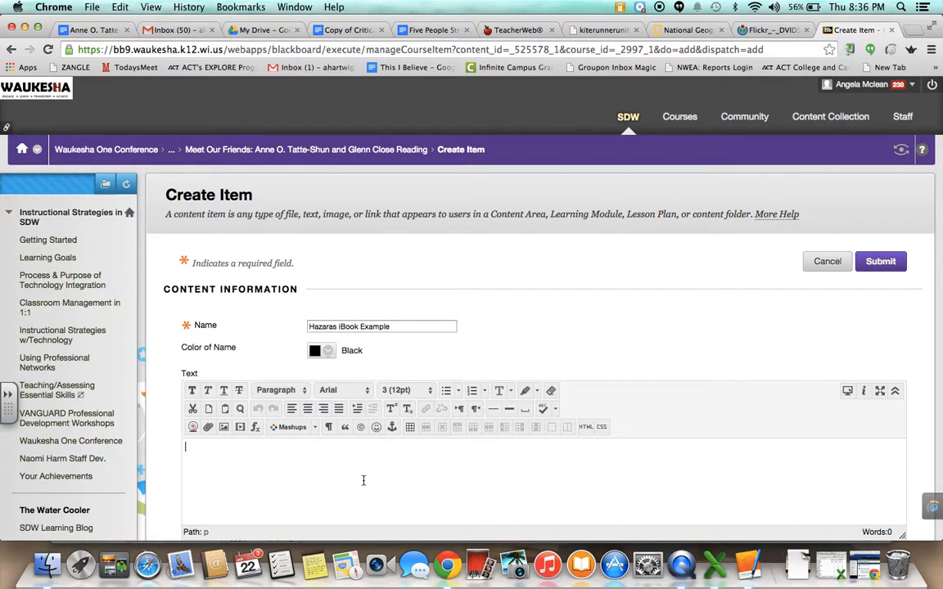
# Step: Attach the iBooks Author book Hazaras from the computer's Documents folder to the item
pyautogui.scroll(-5, 364, 480)
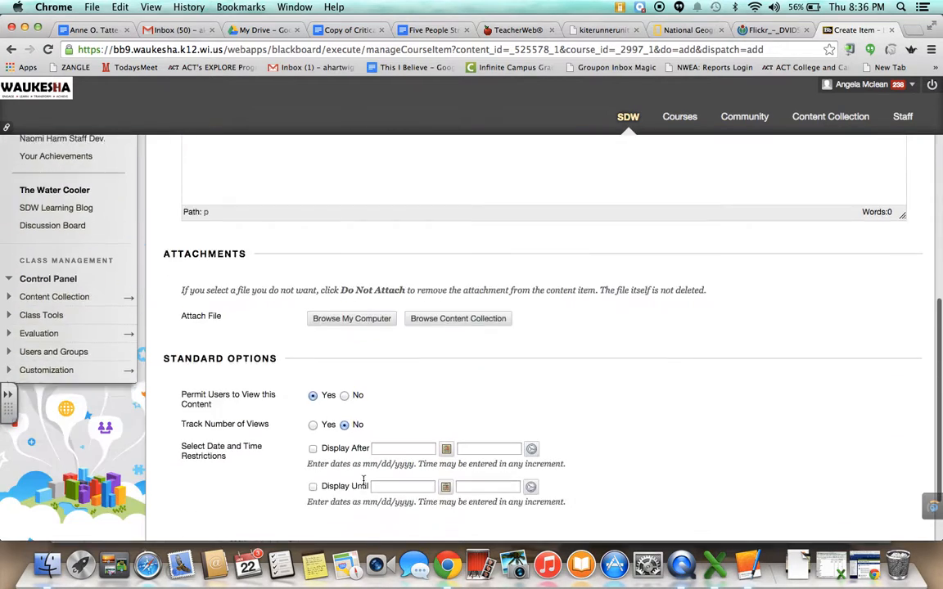
pyautogui.scroll(2, 363, 485)
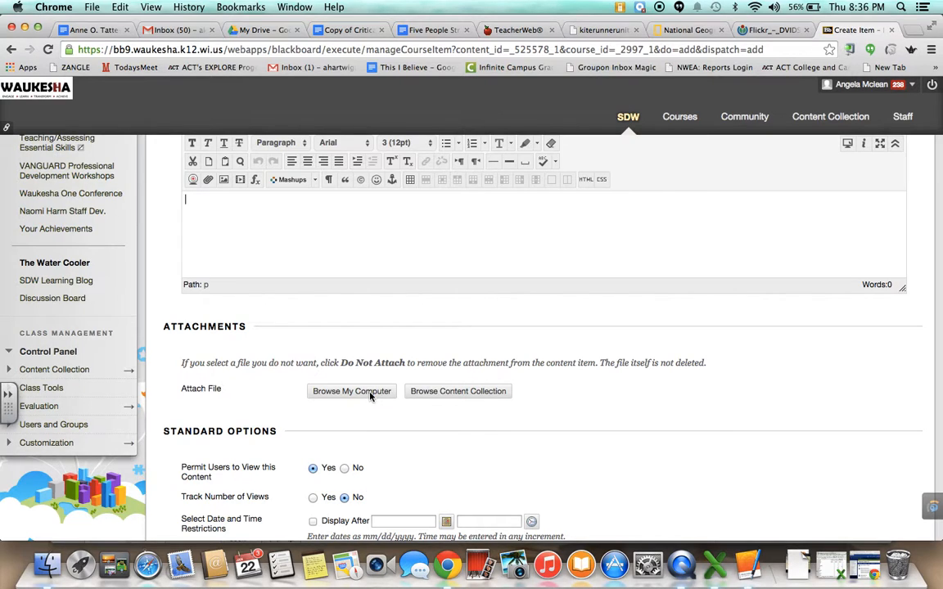
pyautogui.click(332, 398)
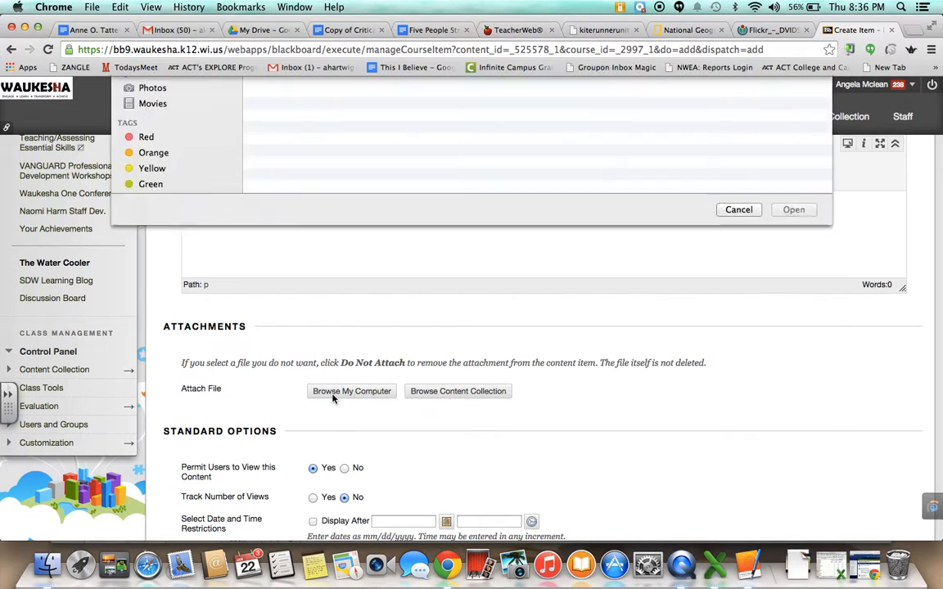
pyautogui.click(655, 90)
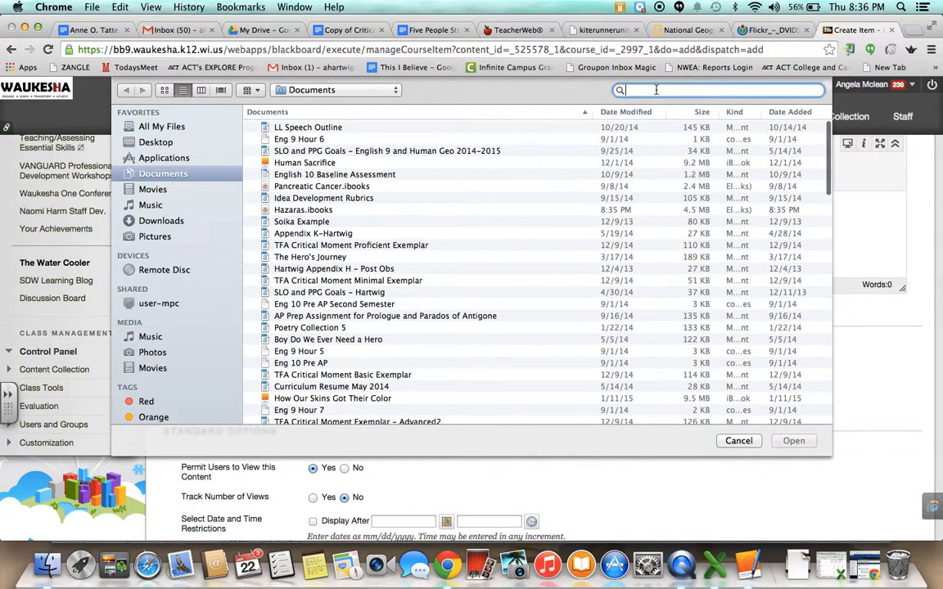
pyautogui.scroll(-10, 419, 296)
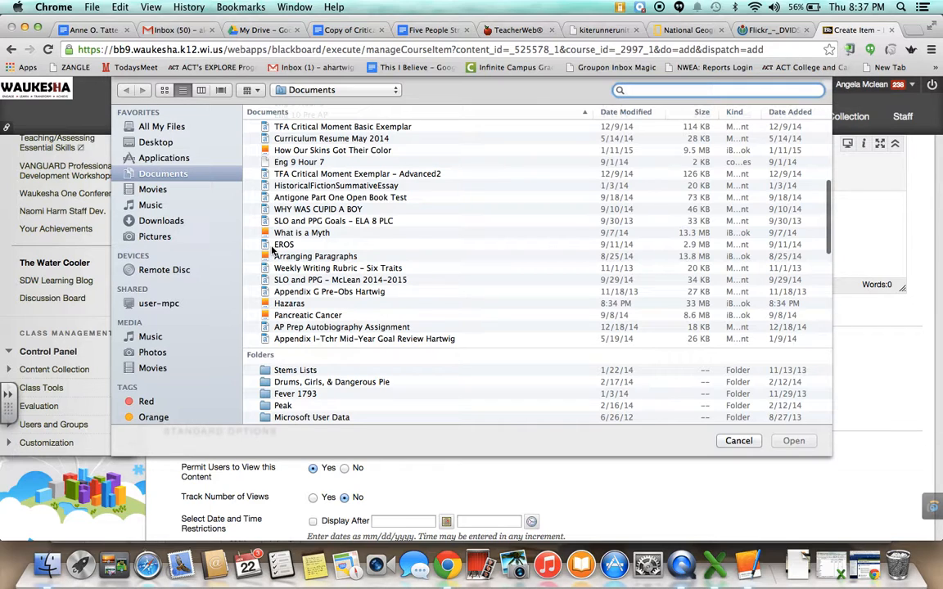
pyautogui.scroll(8, 273, 255)
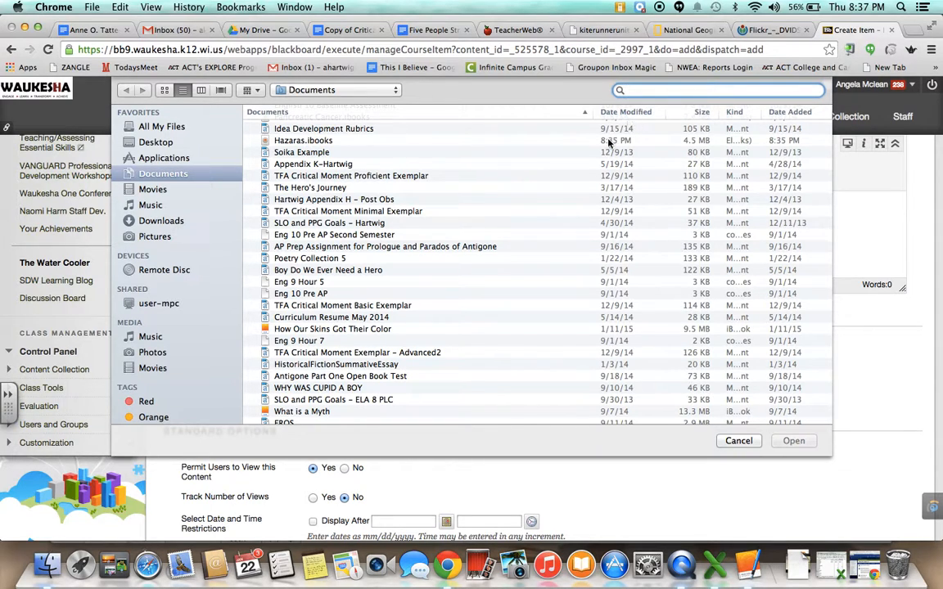
pyautogui.scroll(-5, 437, 237)
pyautogui.click(296, 368)
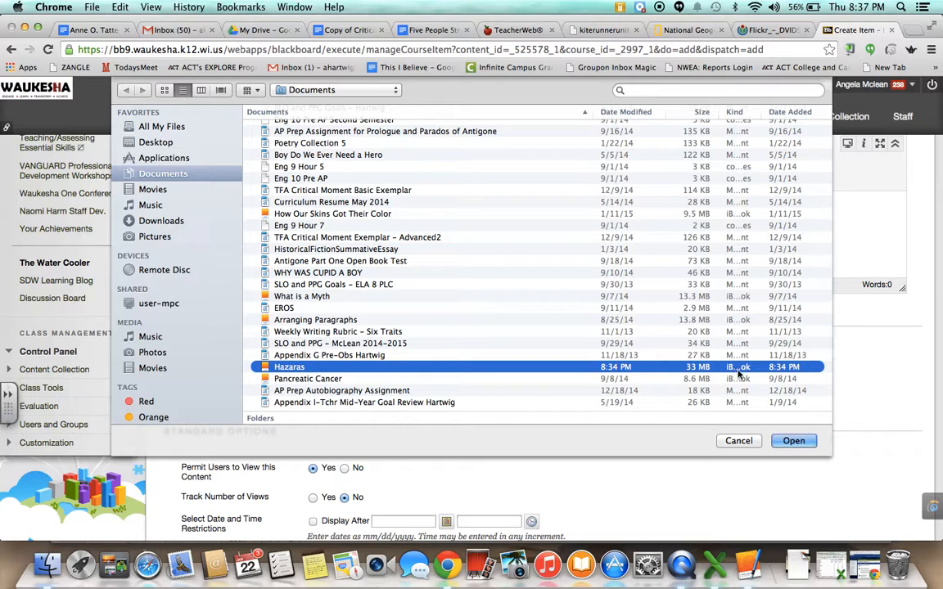
pyautogui.click(794, 441)
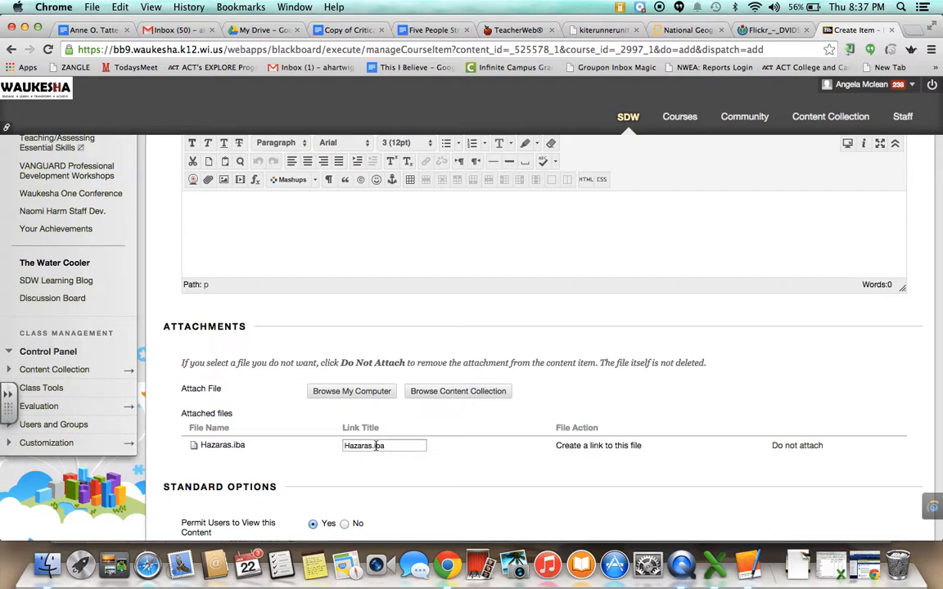
# Step: Browse the computer for a second attachment, search for hazaras and hazar, and clear the search to return to Documents
pyautogui.click(356, 392)
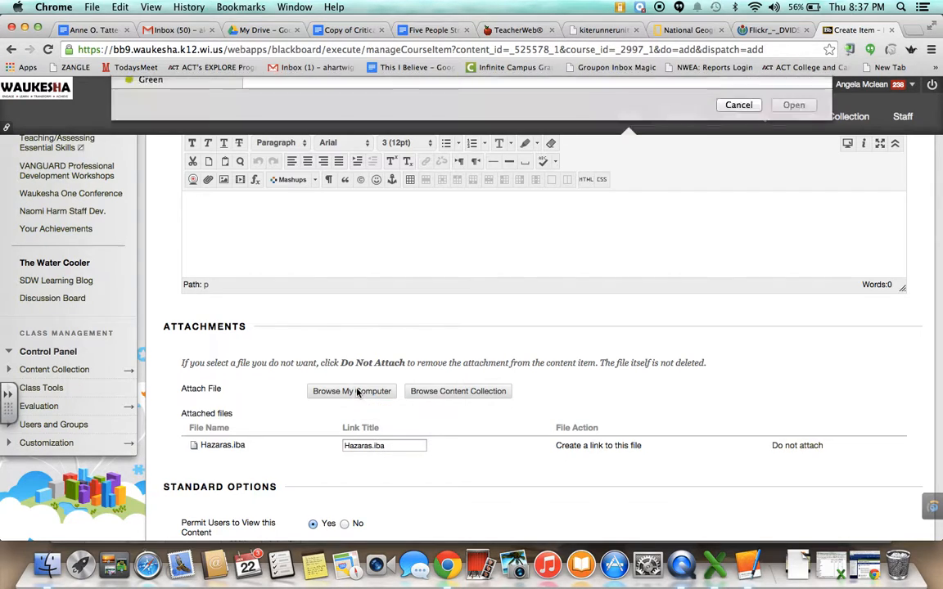
pyautogui.click(656, 92)
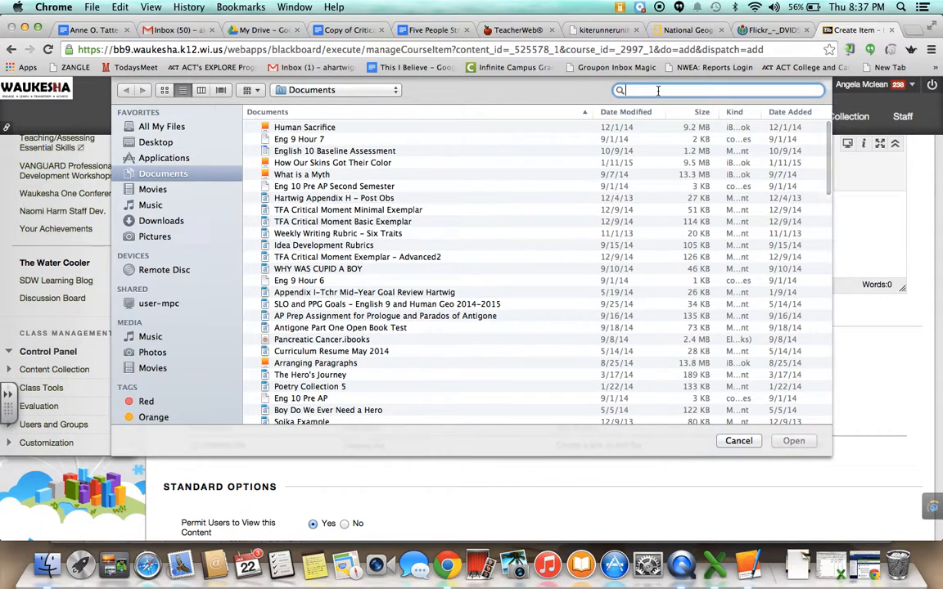
pyautogui.write('hazaras')
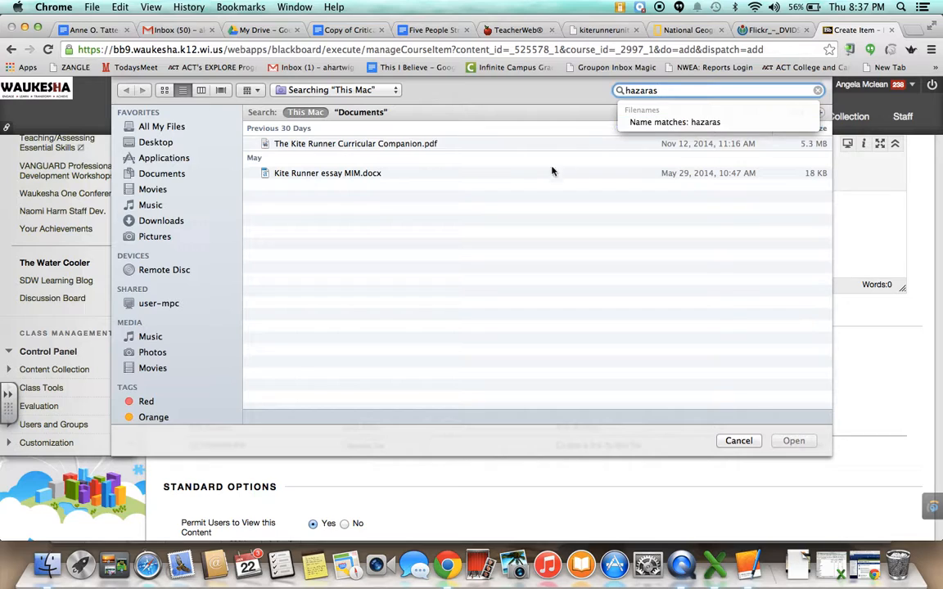
pyautogui.press('BackSpace')
pyautogui.press('BackSpace')
pyautogui.press('BackSpace')
pyautogui.press('BackSpace')
pyautogui.press('BackSpace')
pyautogui.press('BackSpace')
pyautogui.press('BackSpace')
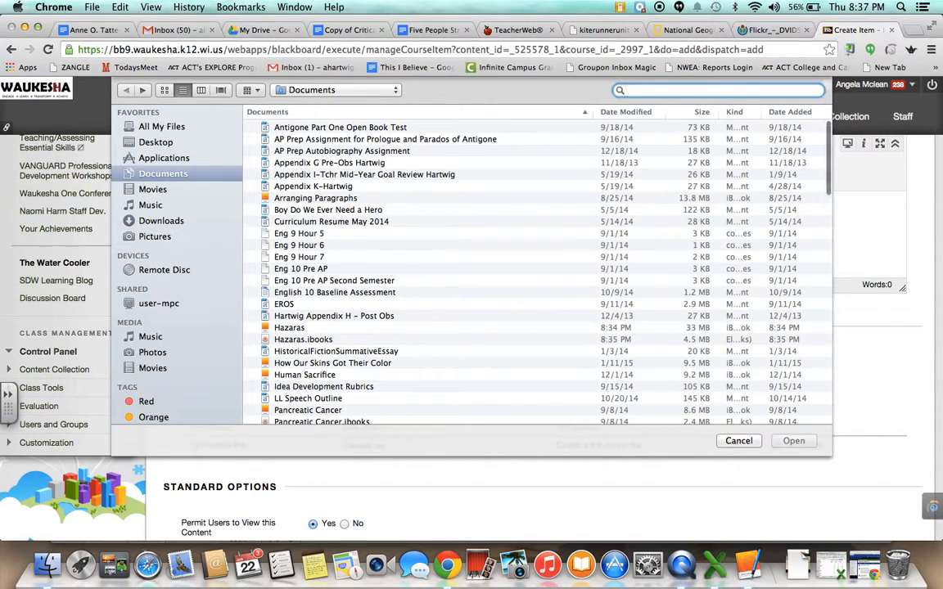
pyautogui.write('h')
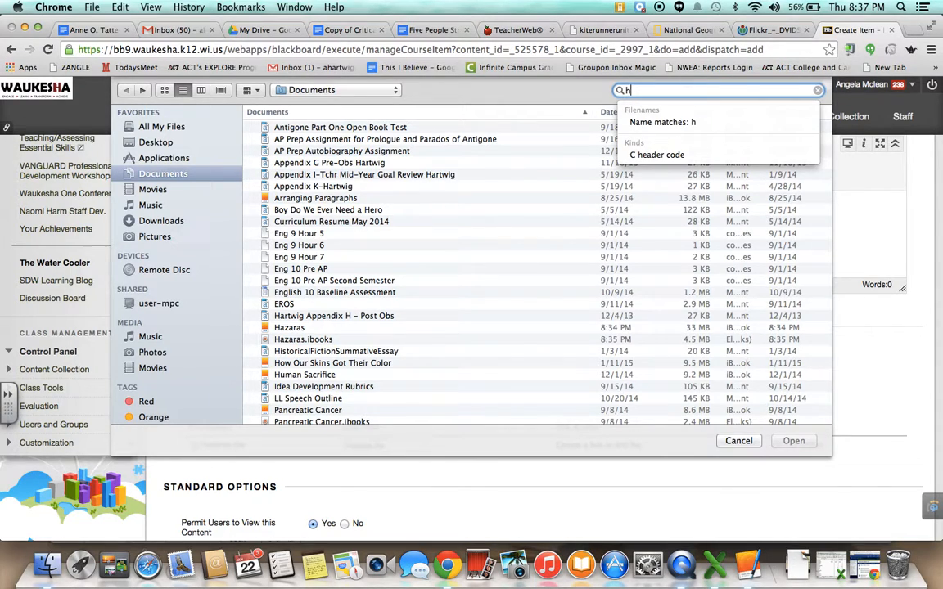
pyautogui.write('azar')
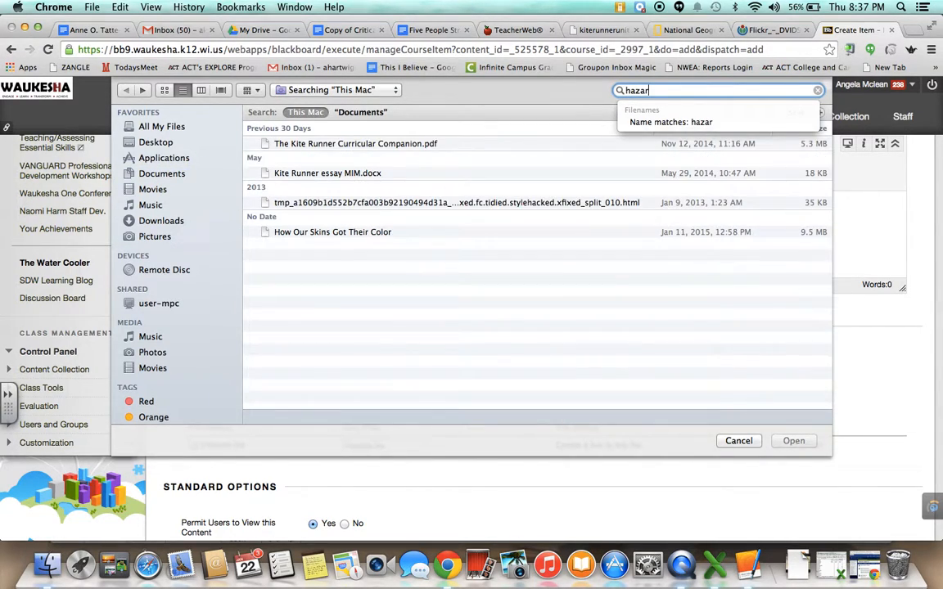
pyautogui.press('BackSpace')
pyautogui.press('BackSpace')
pyautogui.press('BackSpace')
pyautogui.press('BackSpace')
pyautogui.press('BackSpace')
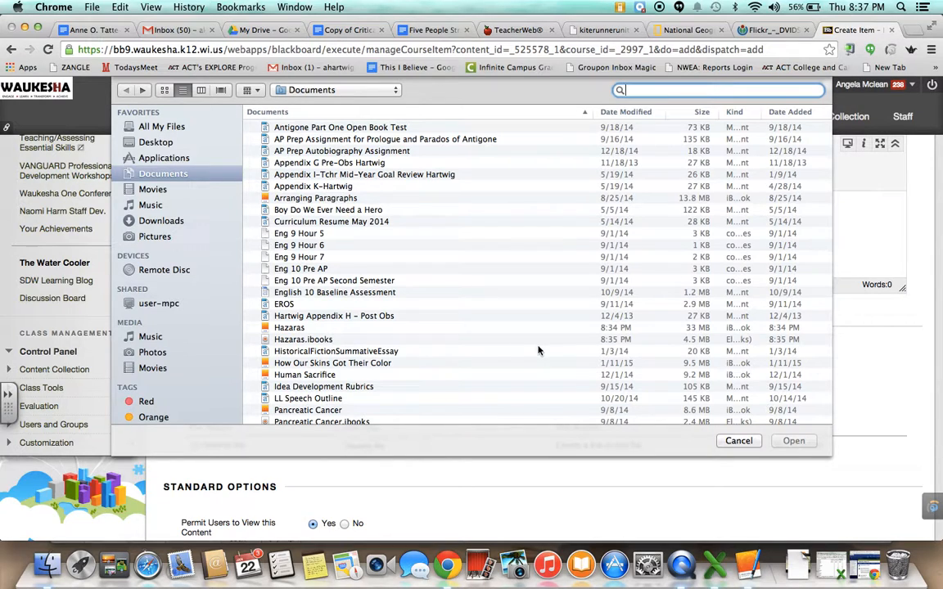
# Step: Select Hazaras.ibooks and widen the Kind column and the file dialog to show the full file types
pyautogui.click(742, 340)
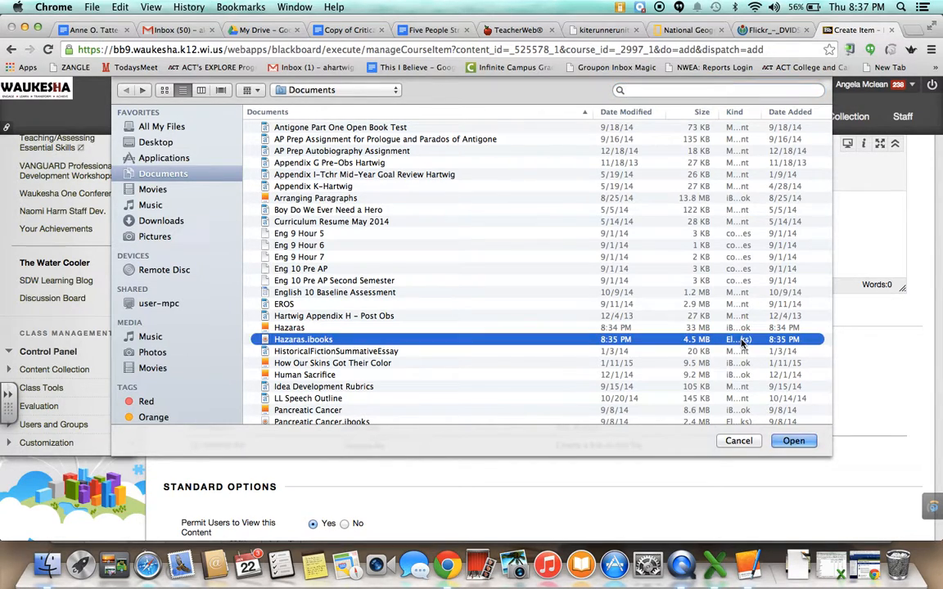
pyautogui.moveTo(761, 115); pyautogui.dragTo(849, 119)
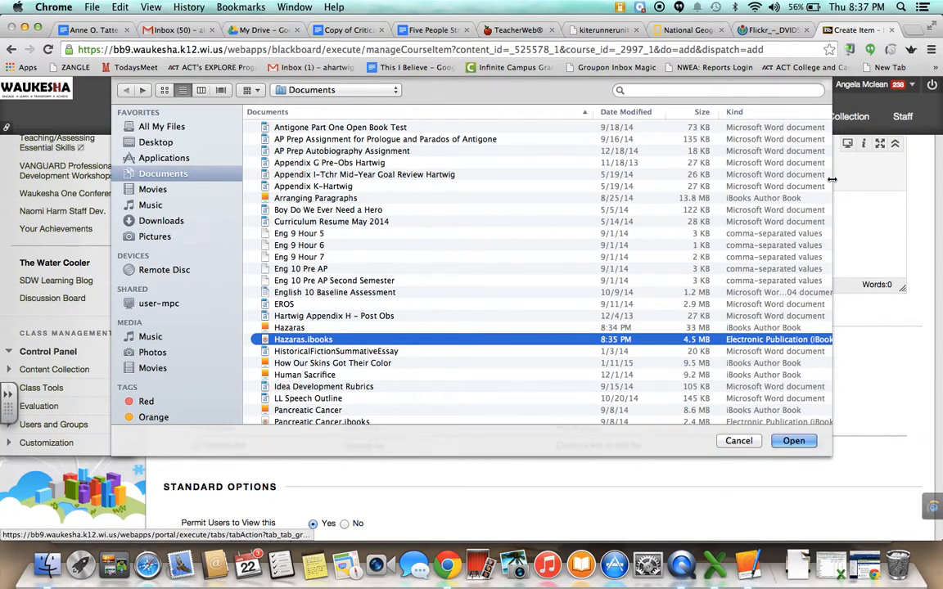
pyautogui.moveTo(831, 187); pyautogui.dragTo(908, 187)
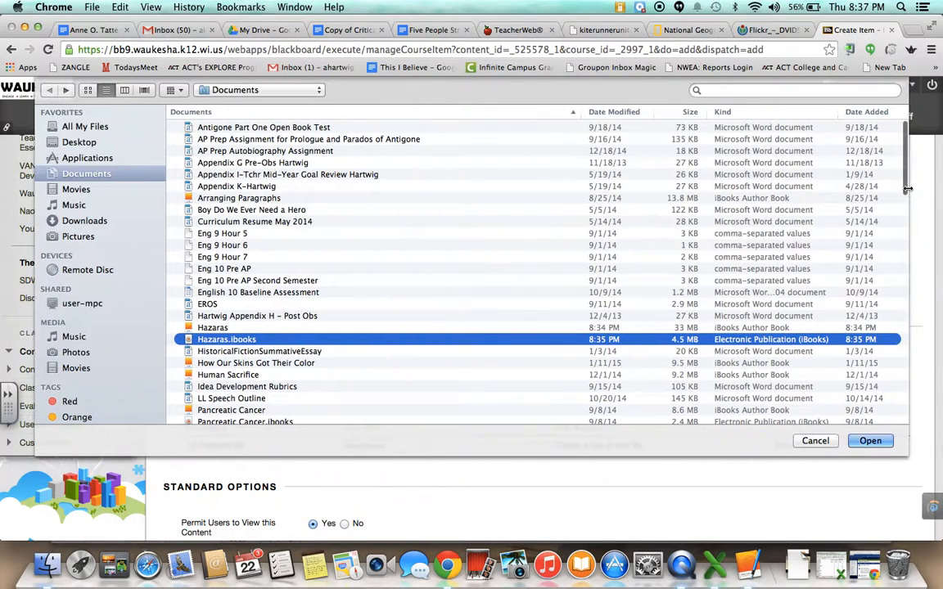
# Step: Attach Hazaras.pdf from the PDF documents in the Documents folder and submit the item
pyautogui.scroll(-5, 693, 301)
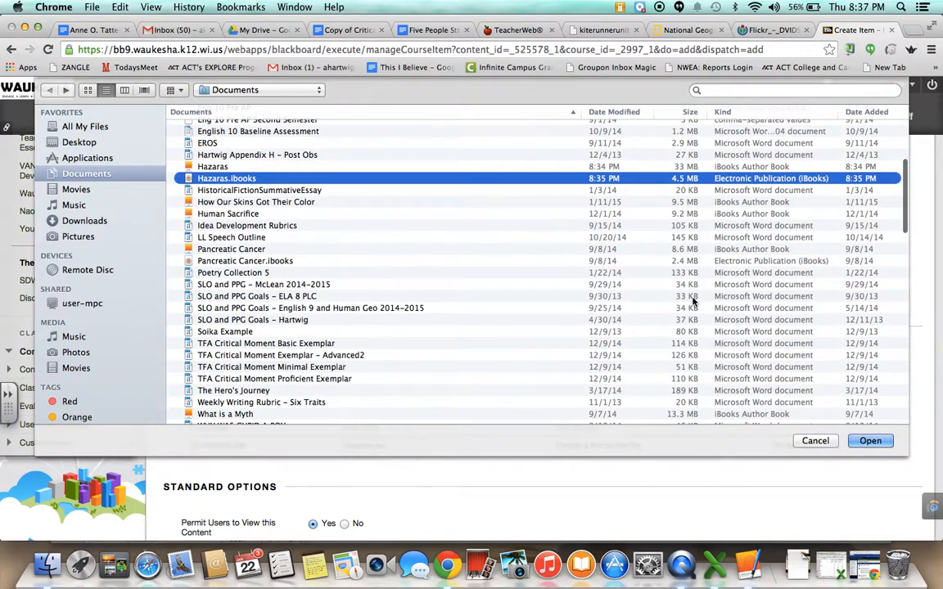
pyautogui.scroll(-5, 692, 301)
pyautogui.scroll(-10, 692, 301)
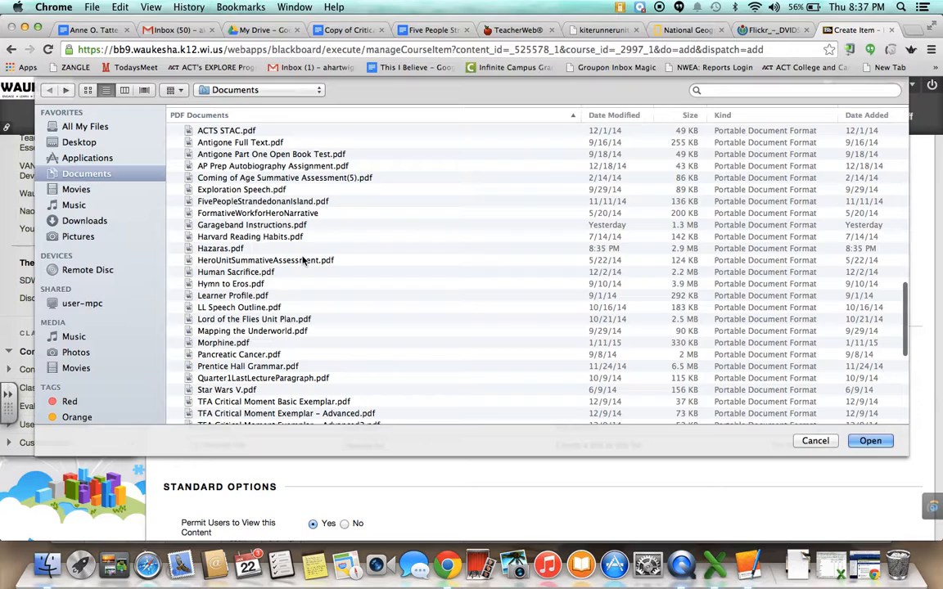
pyautogui.click(235, 249)
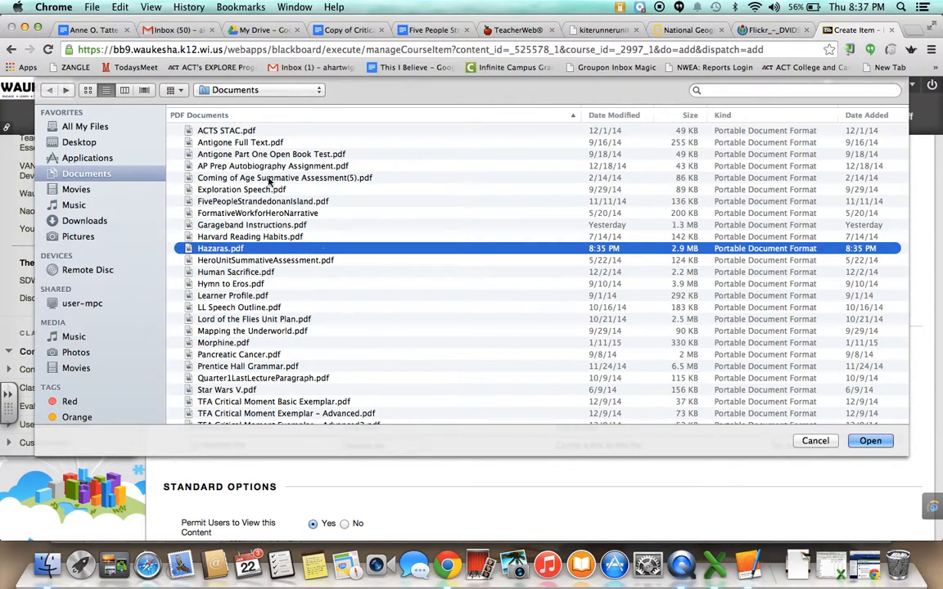
pyautogui.click(870, 440)
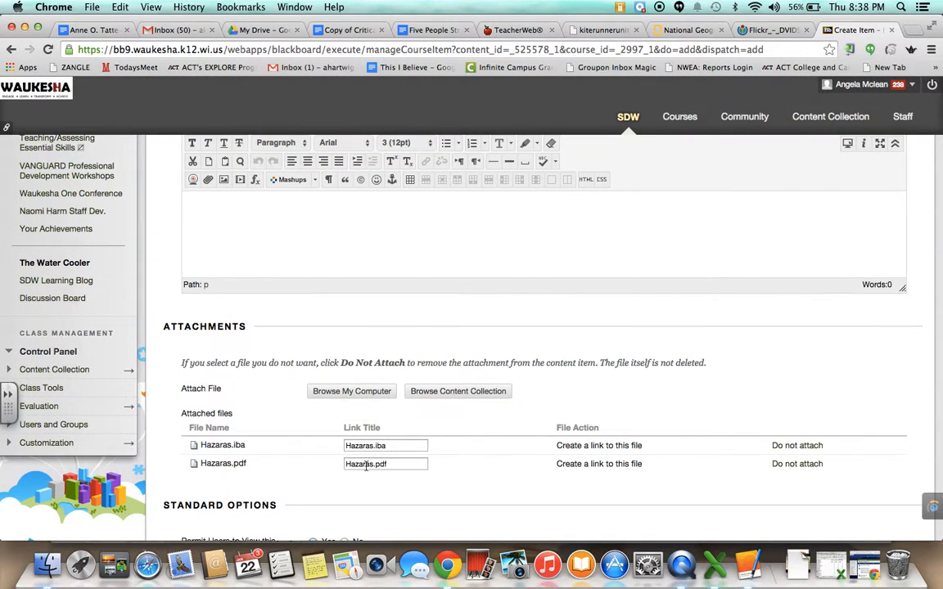
pyautogui.scroll(-5, 390, 454)
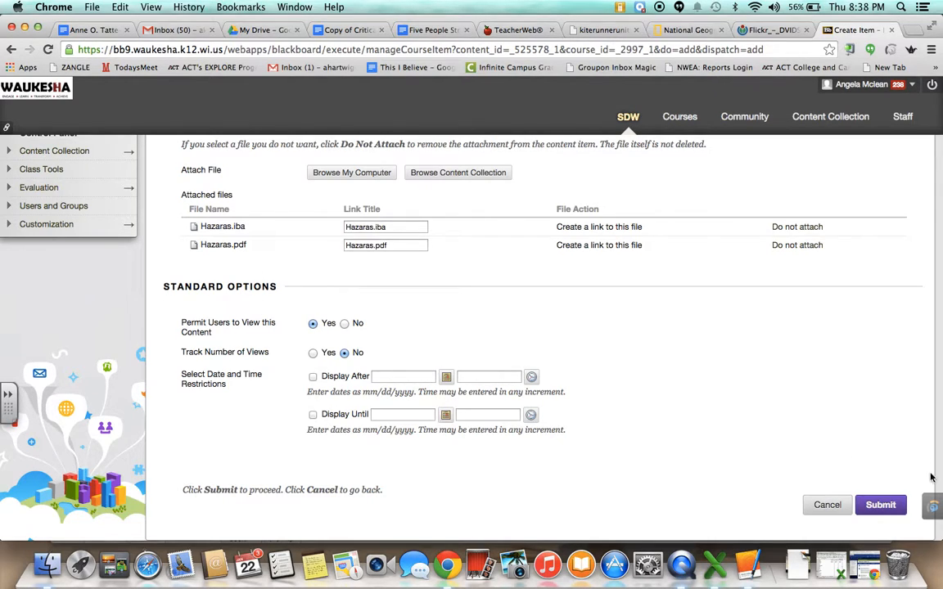
pyautogui.click(894, 507)
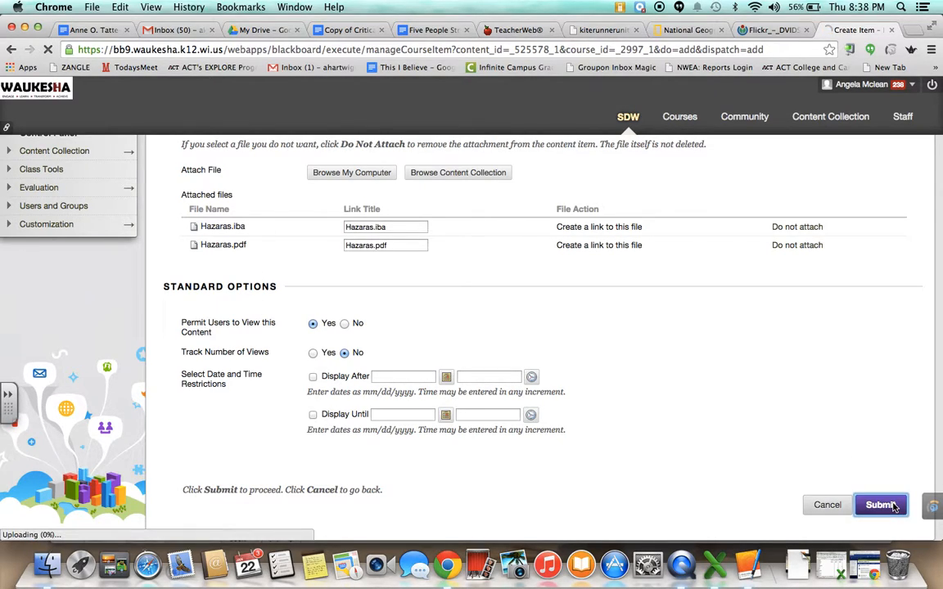